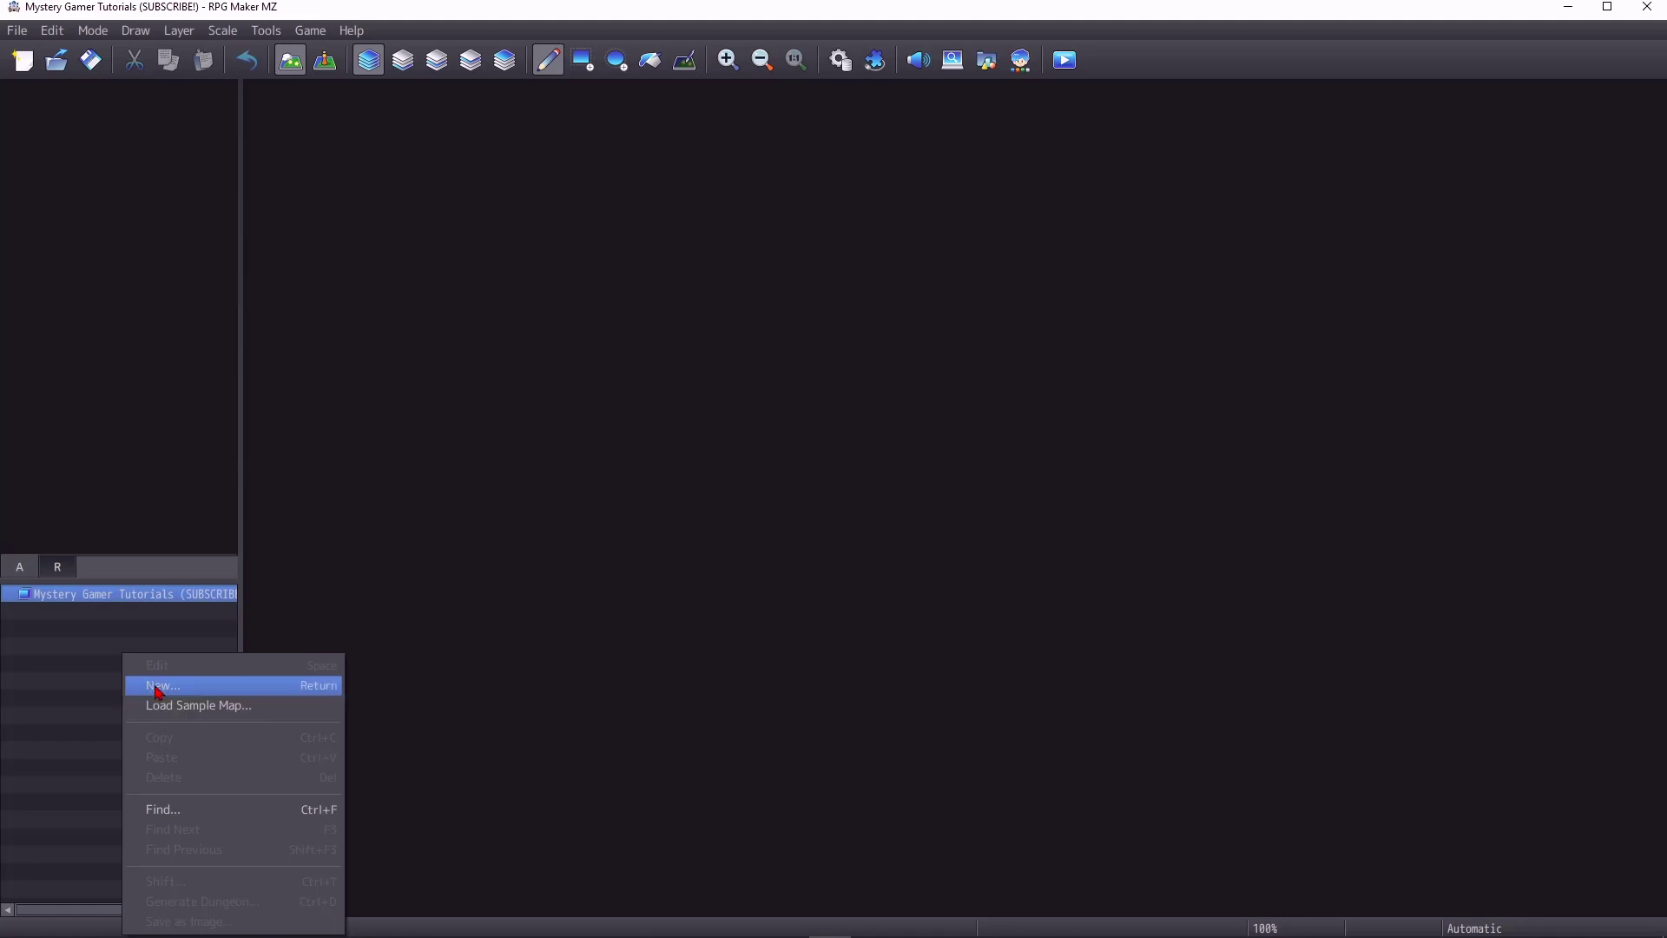
Step: Start a new map and examine its tileset, scroll type, width, height and encounter steps settings
click(159, 689)
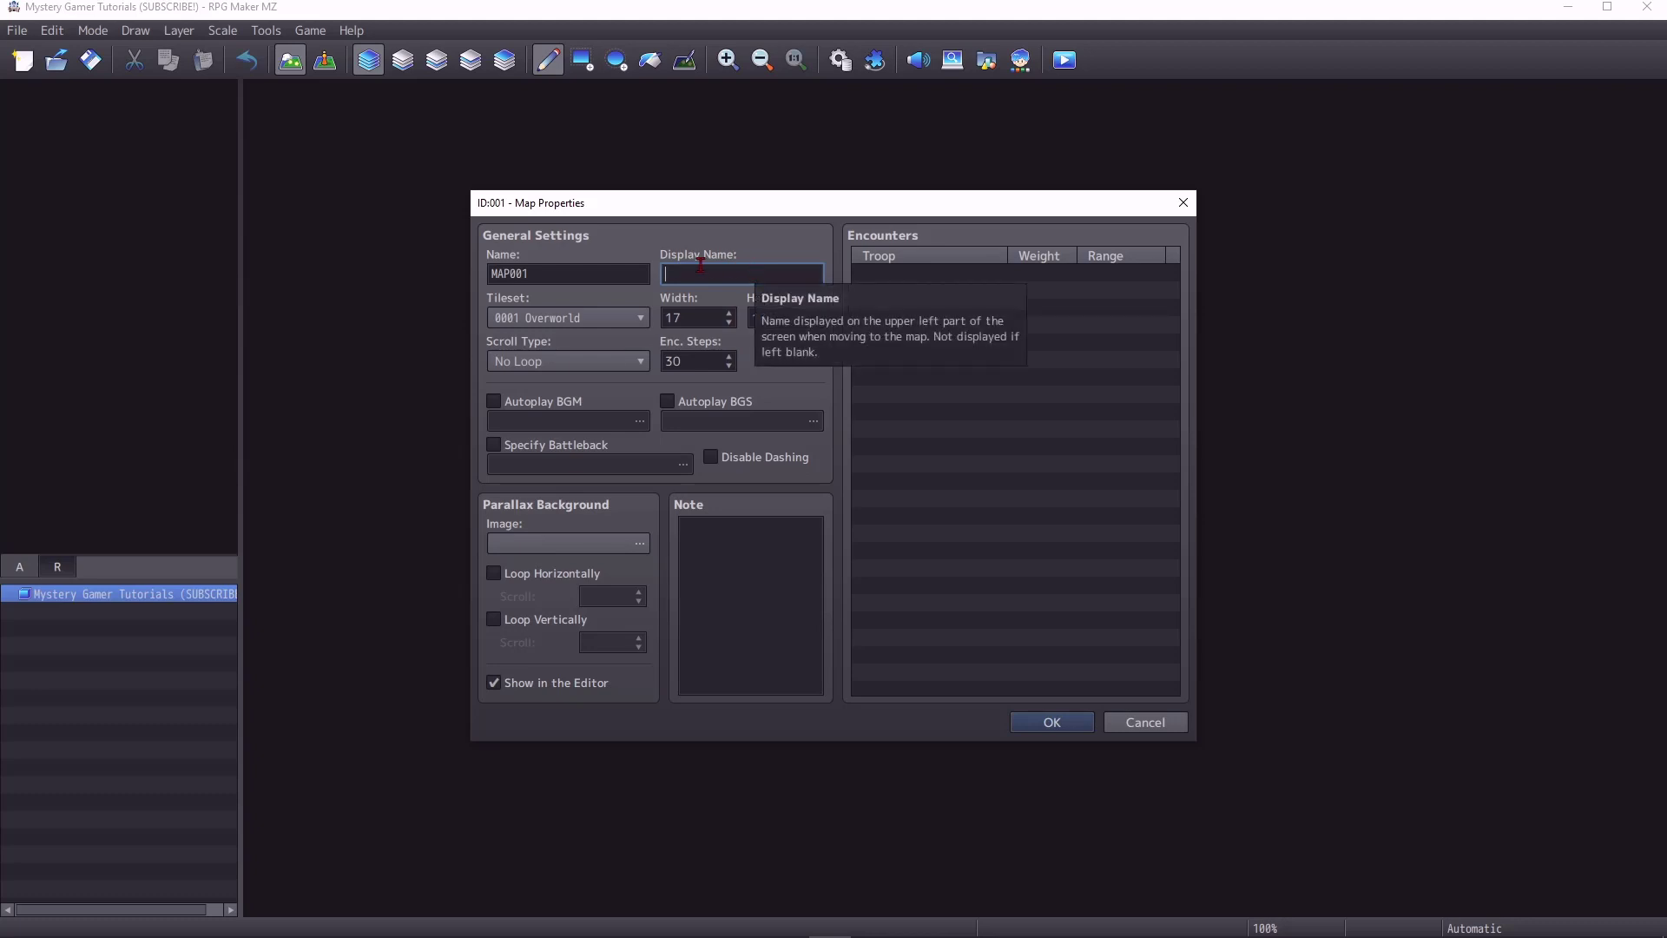
click(623, 317)
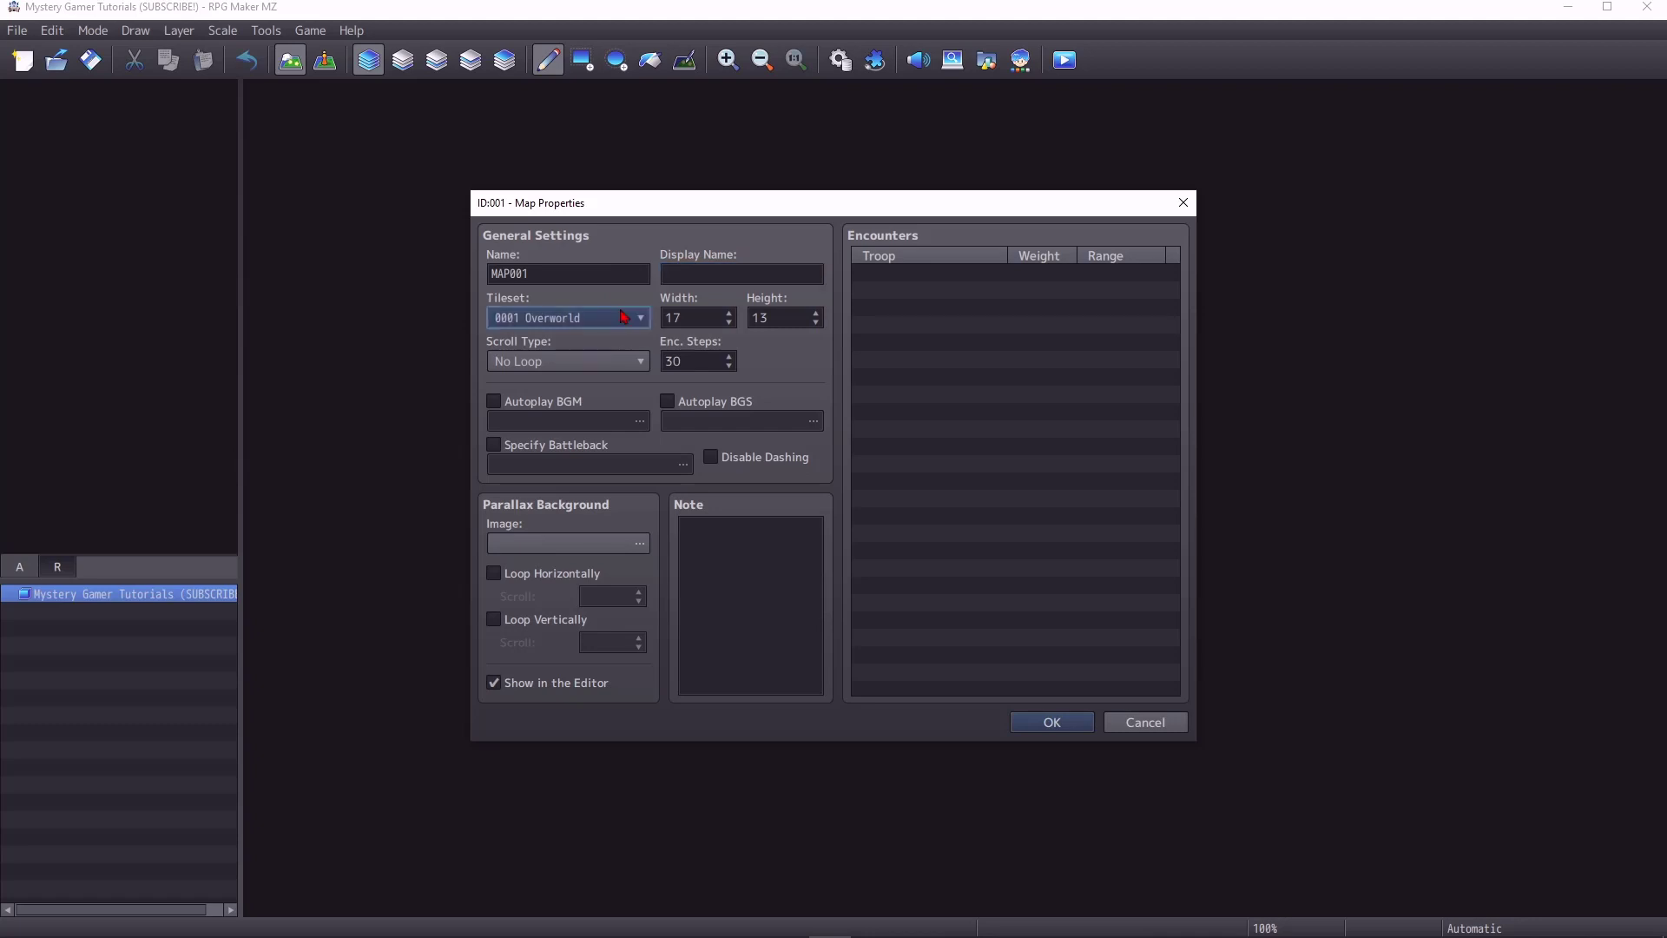
click(624, 317)
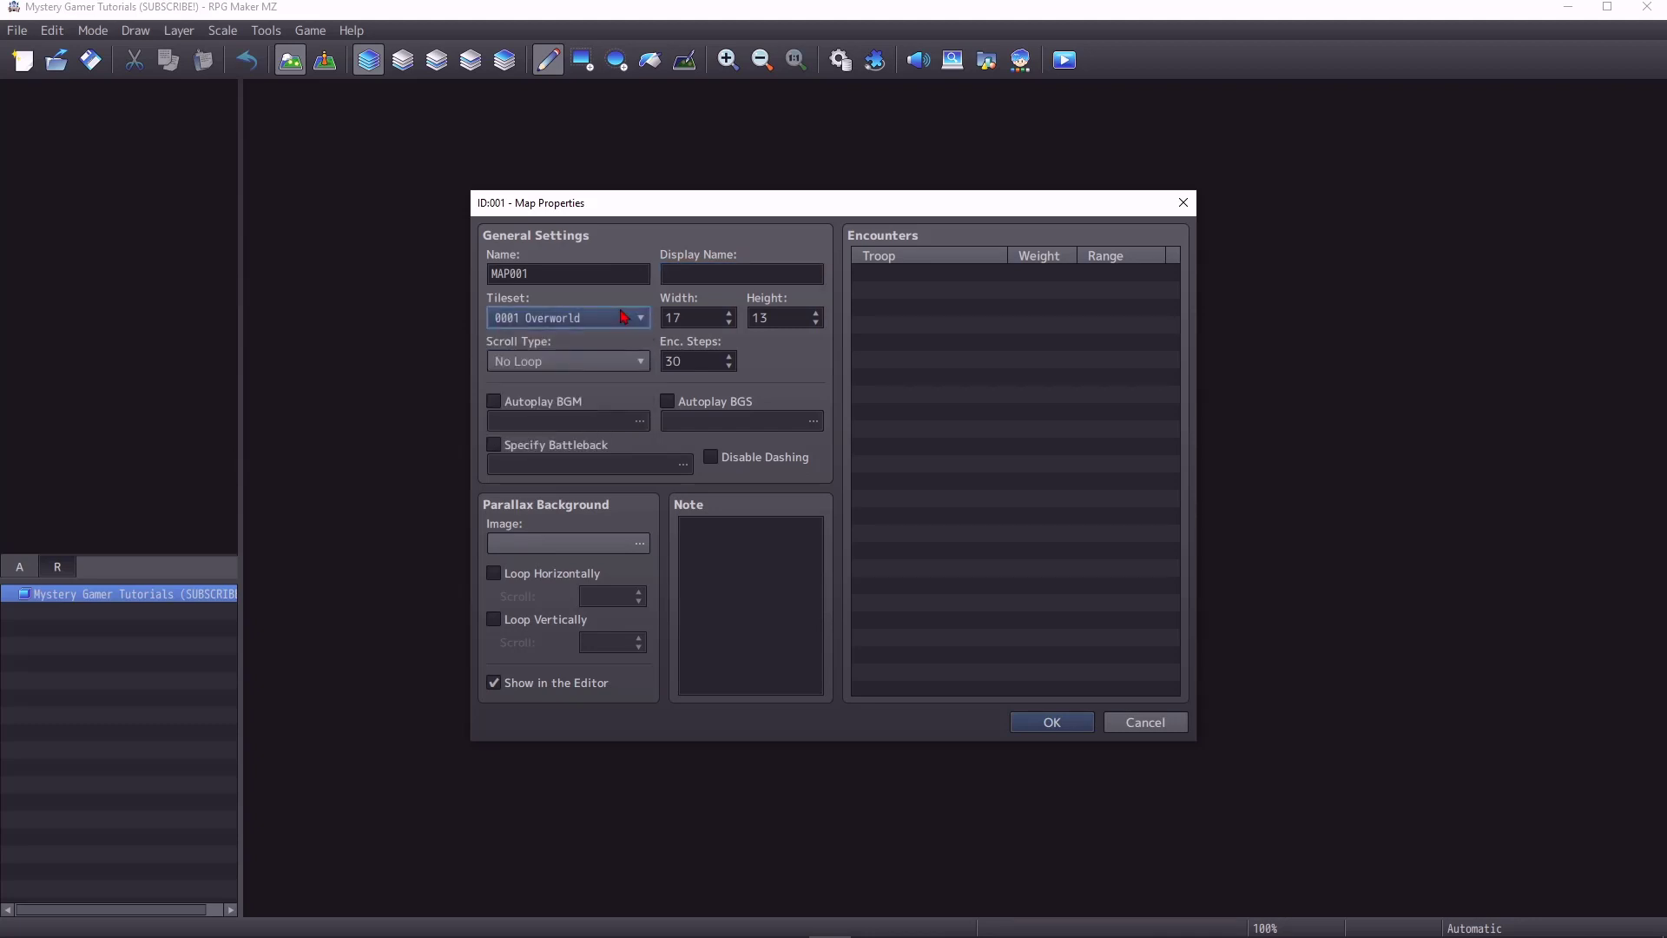
click(628, 361)
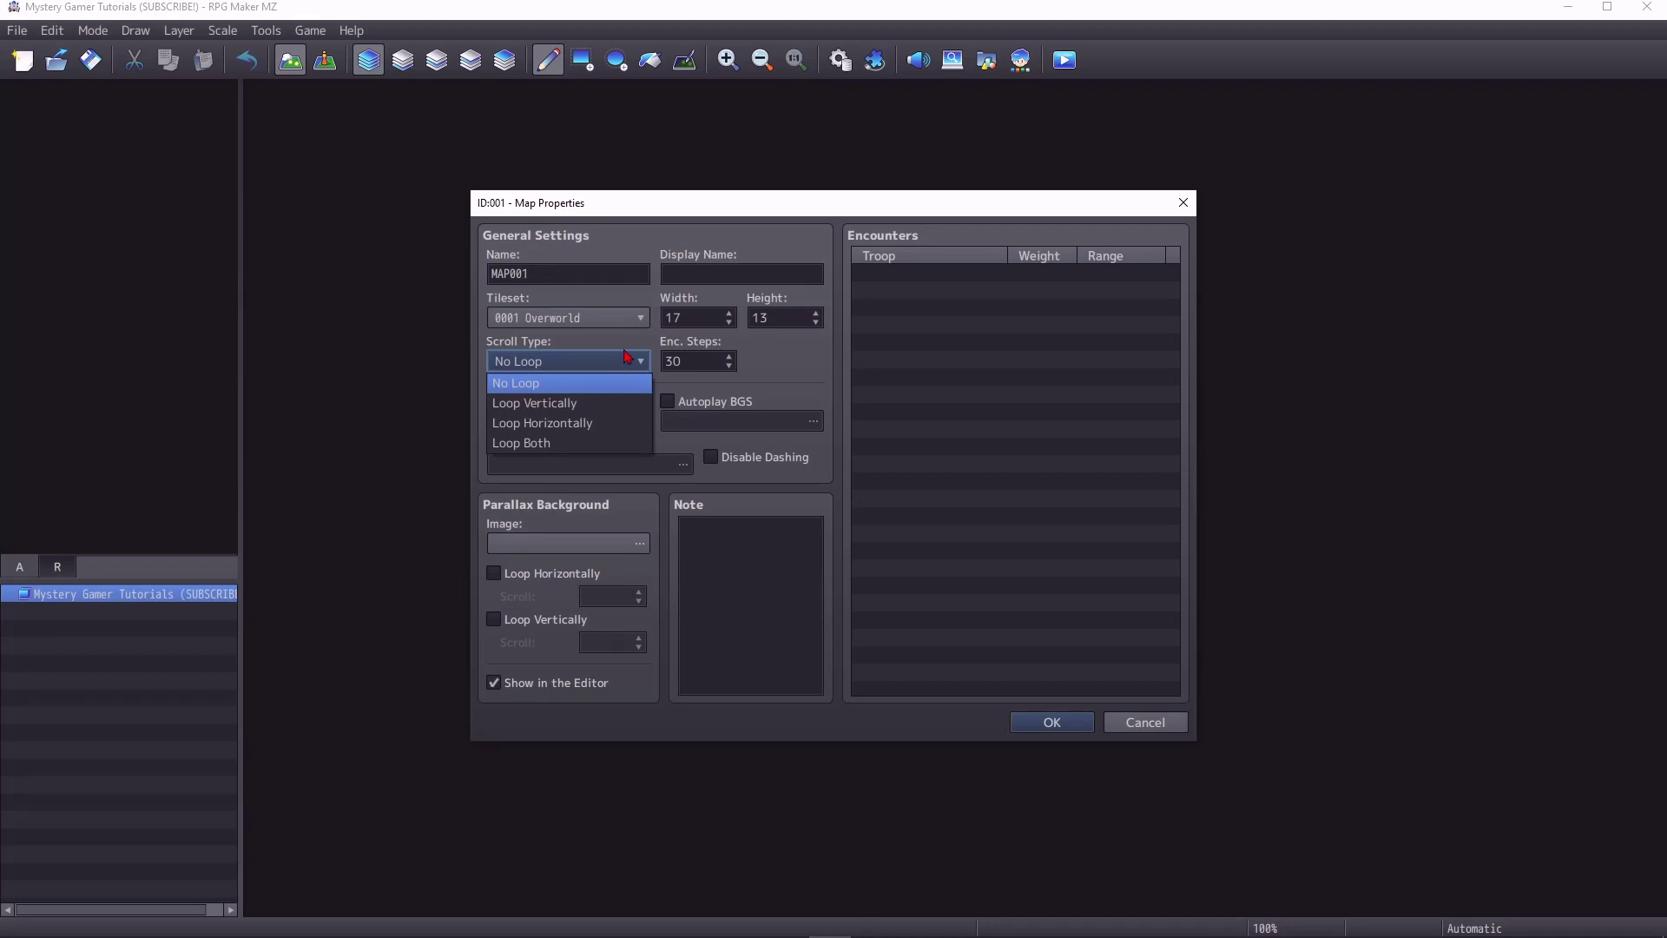
click(693, 315)
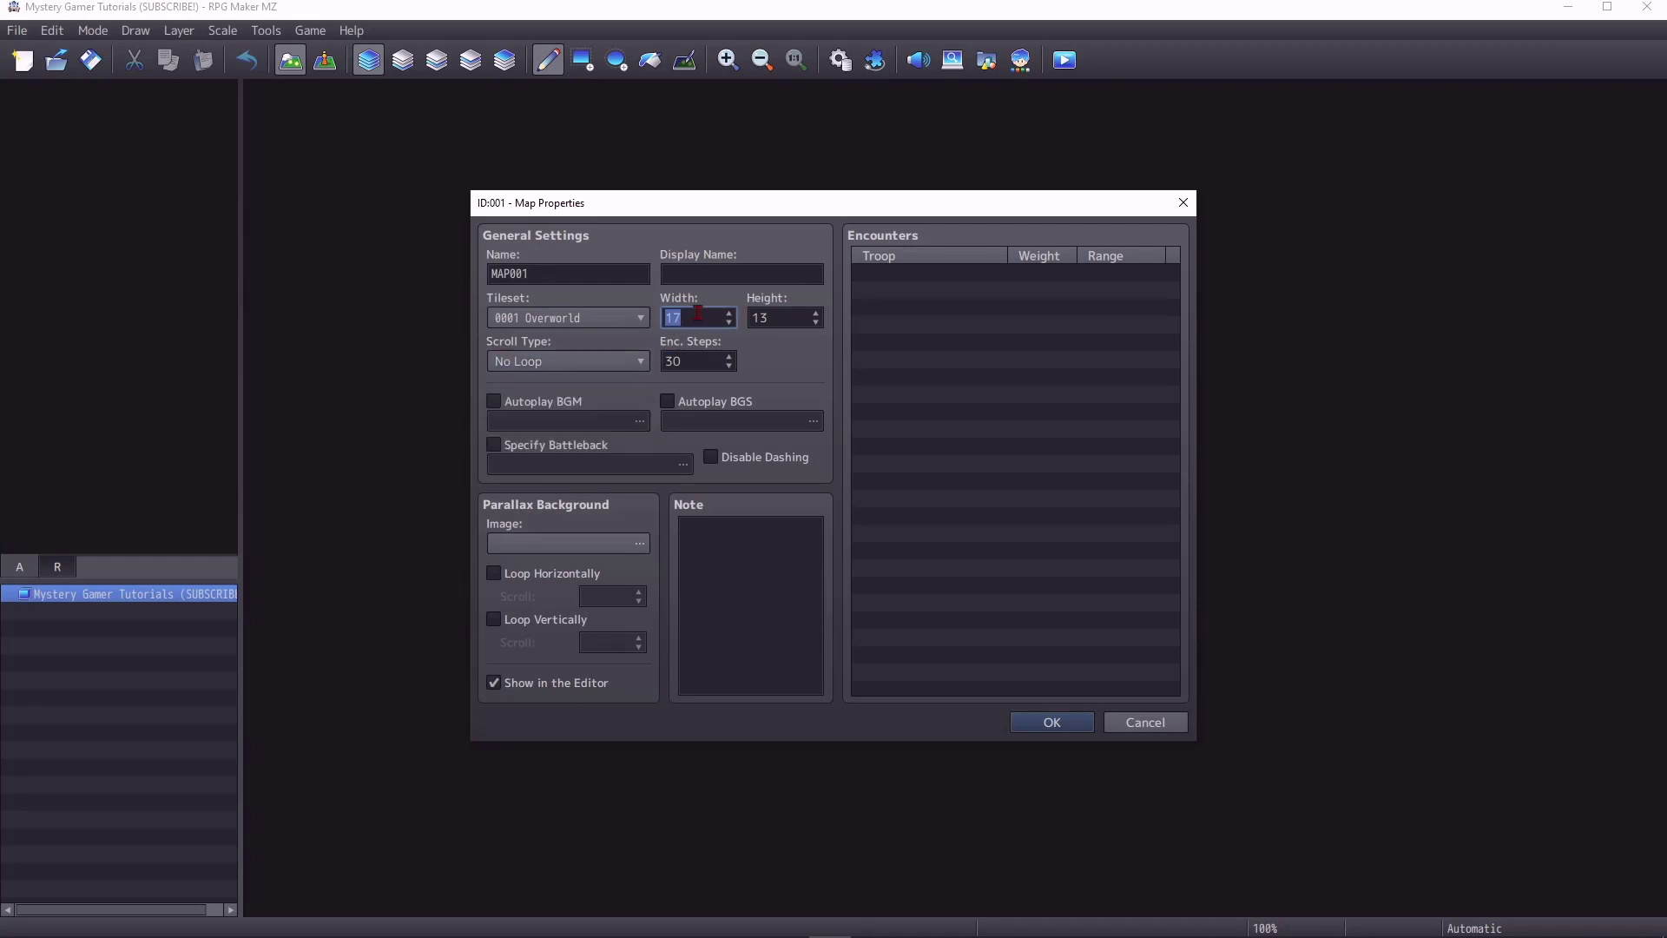
click(777, 314)
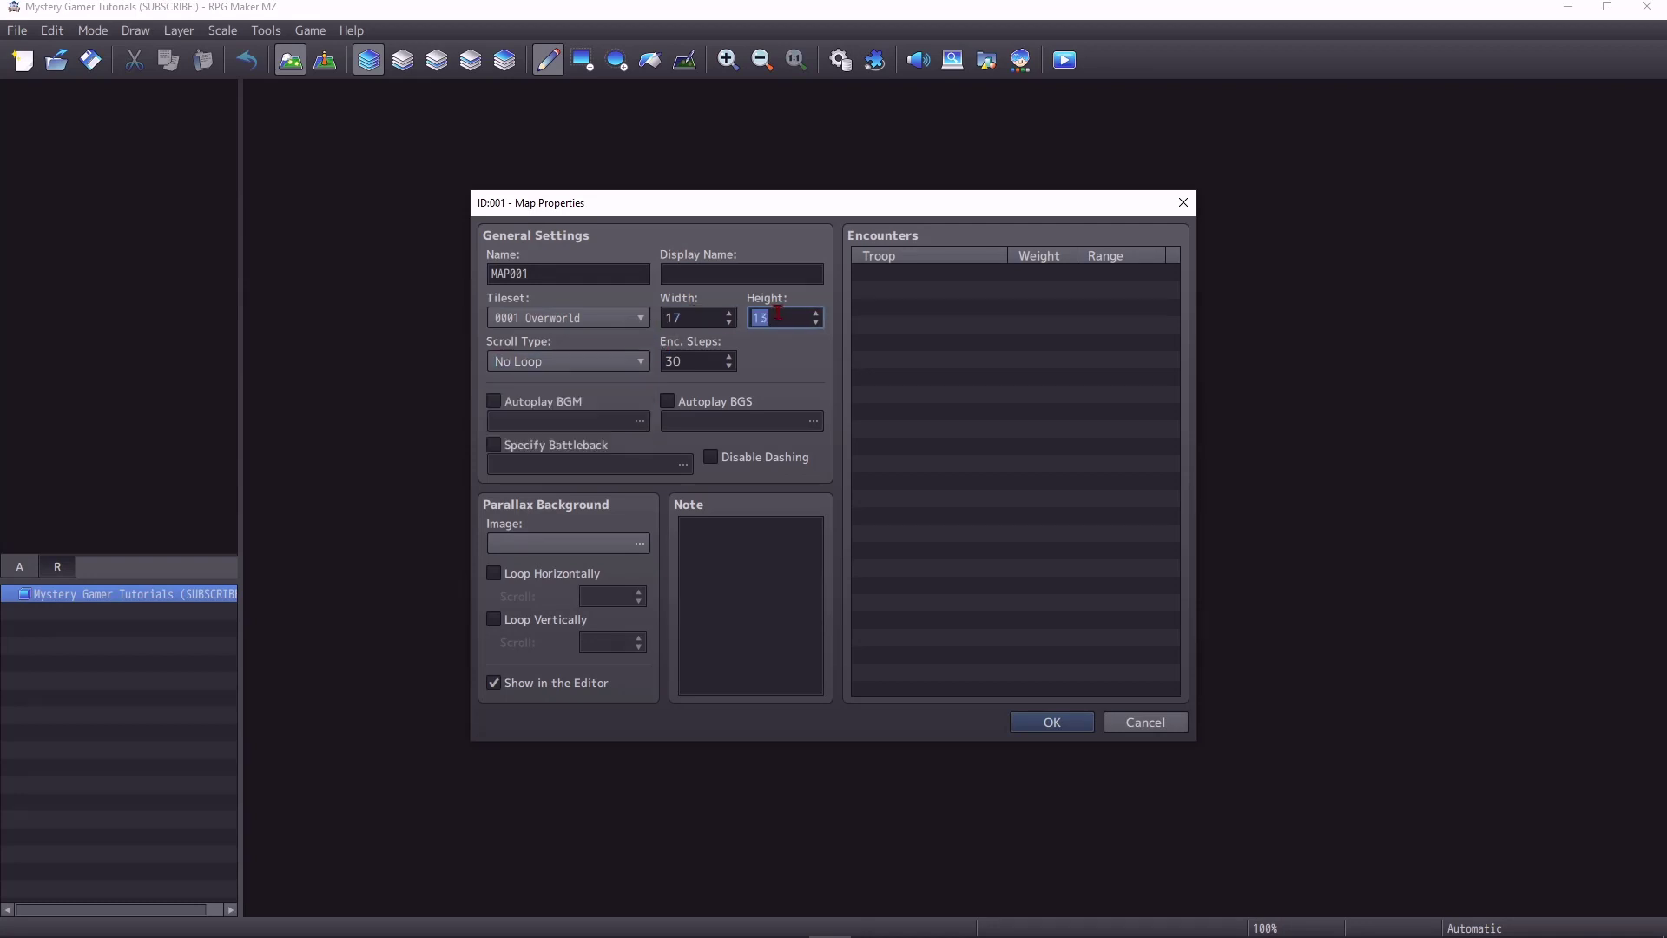
click(698, 359)
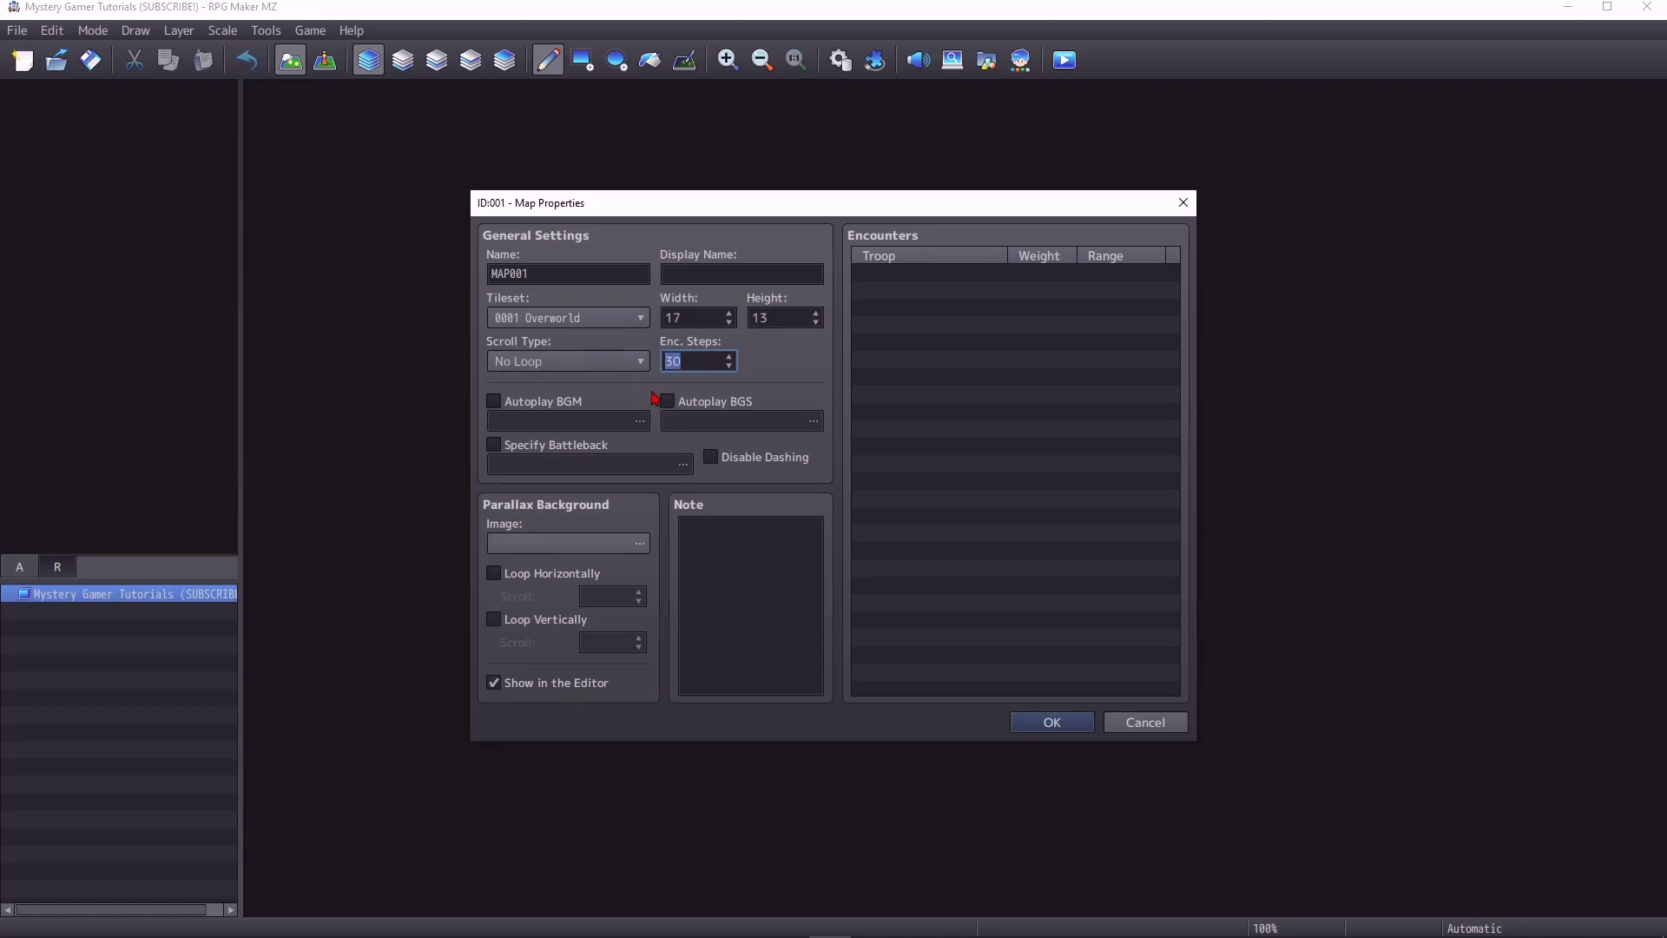
drag(692, 361, 658, 362)
Step: Enable Autoplay BGM for the new map and view the available music tracks without choosing one
click(525, 404)
click(573, 405)
click(569, 420)
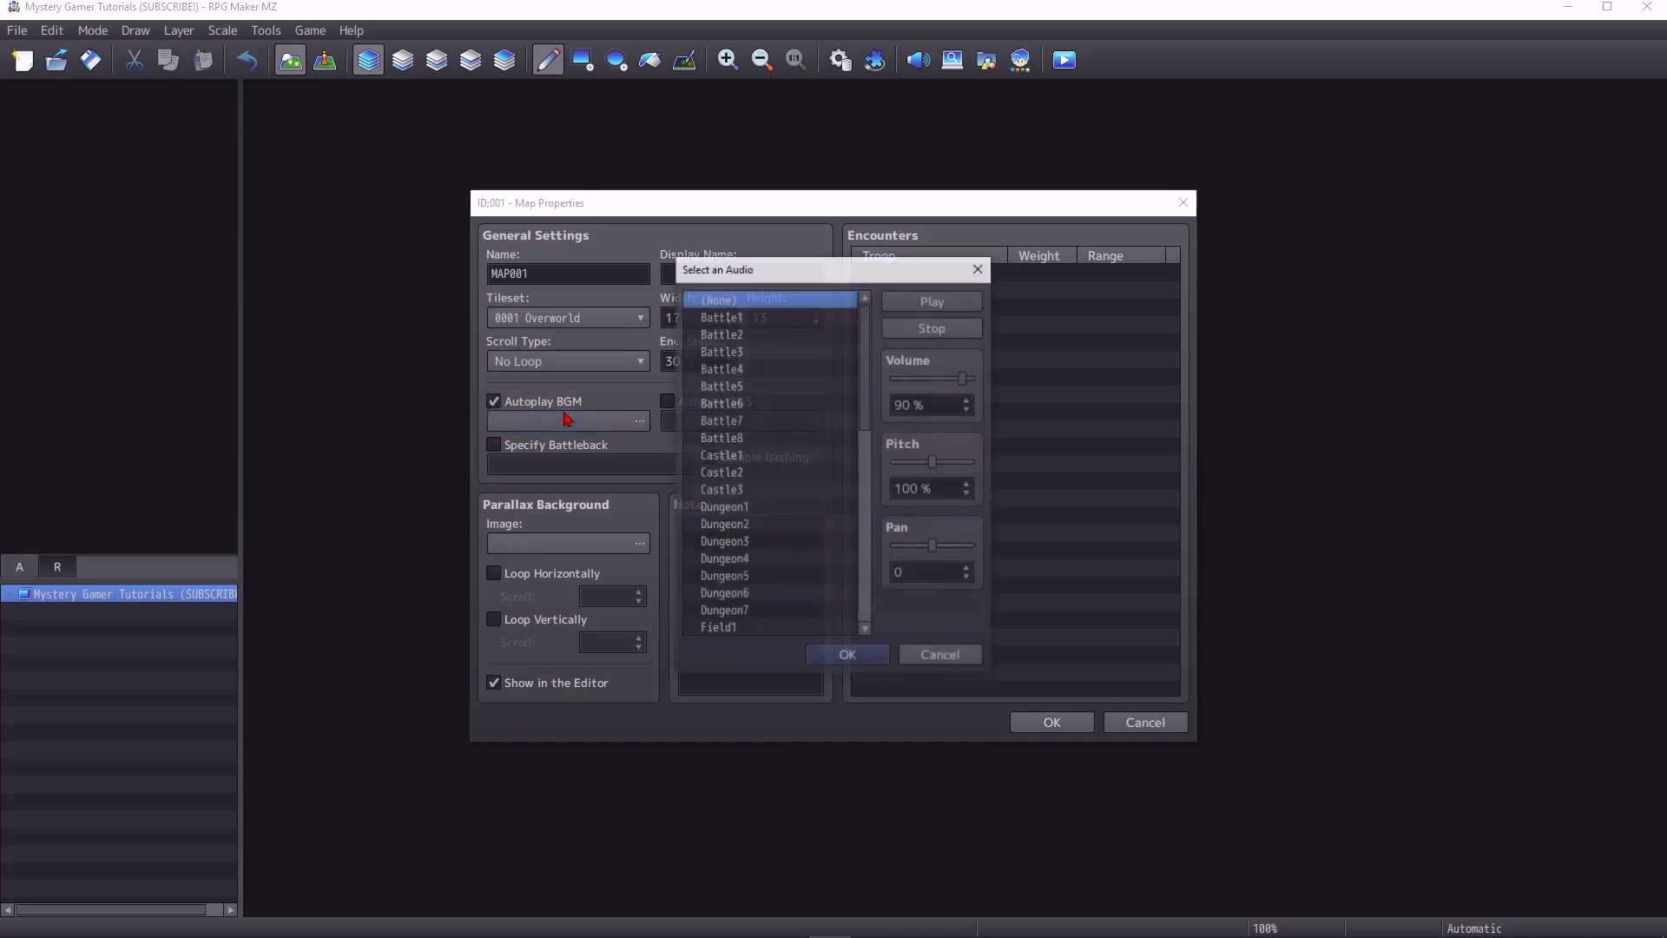
click(980, 267)
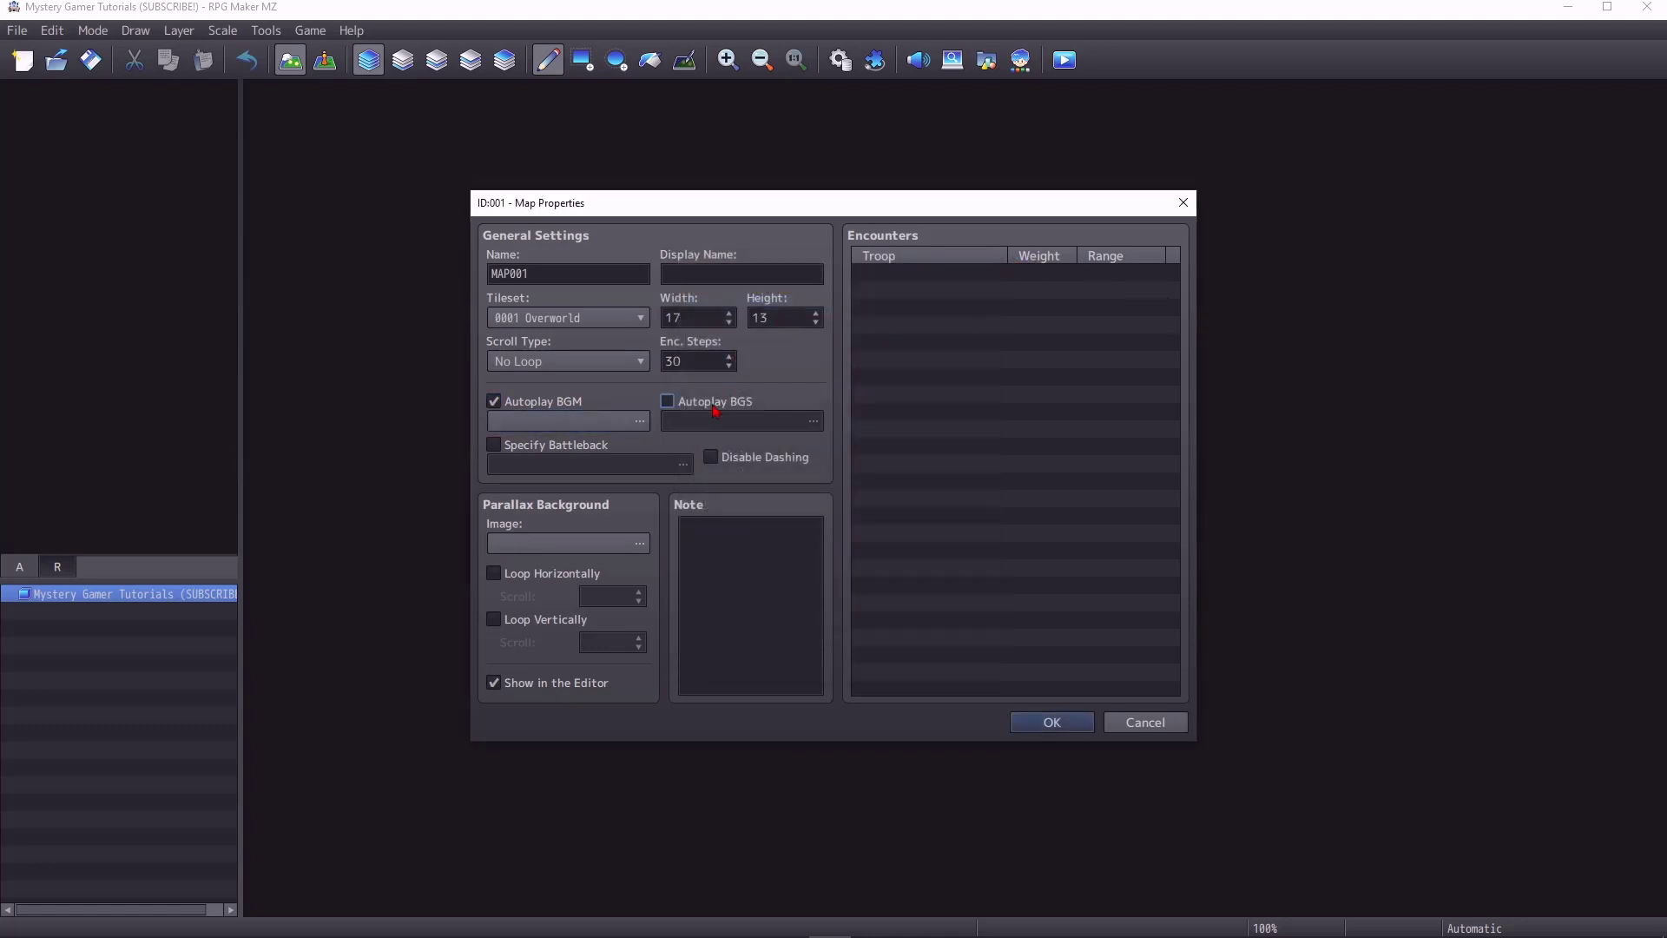
Step: Enable Autoplay BGS for the map and browse the background sounds without choosing one
click(730, 404)
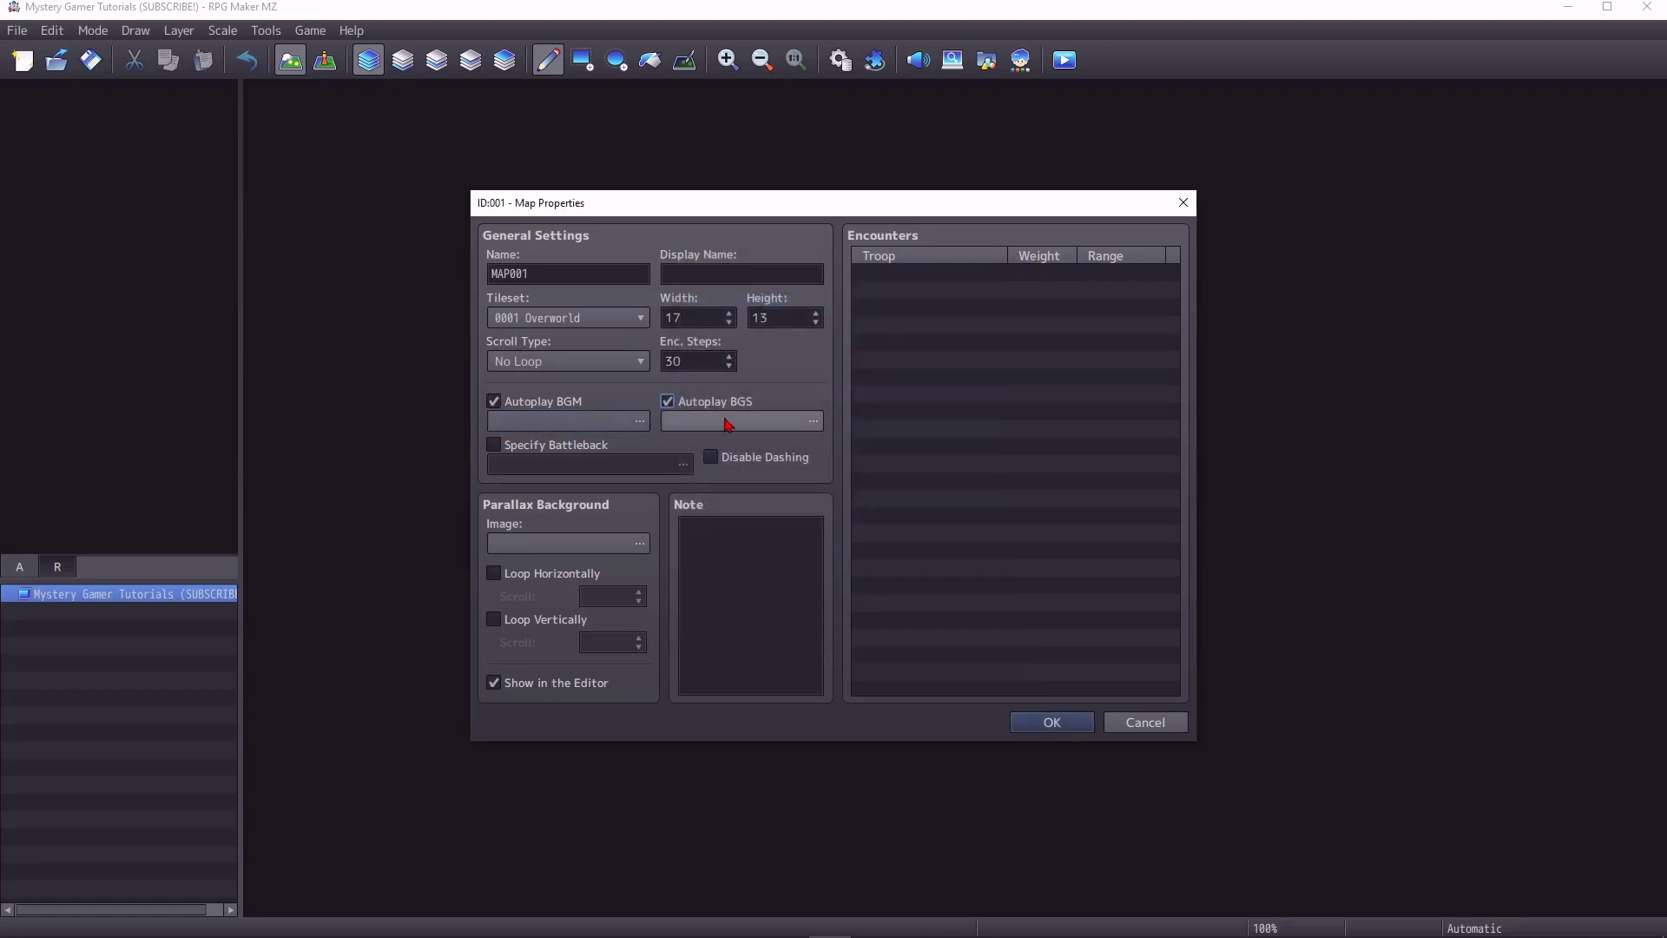
click(728, 421)
scroll(747, 434, down, 2)
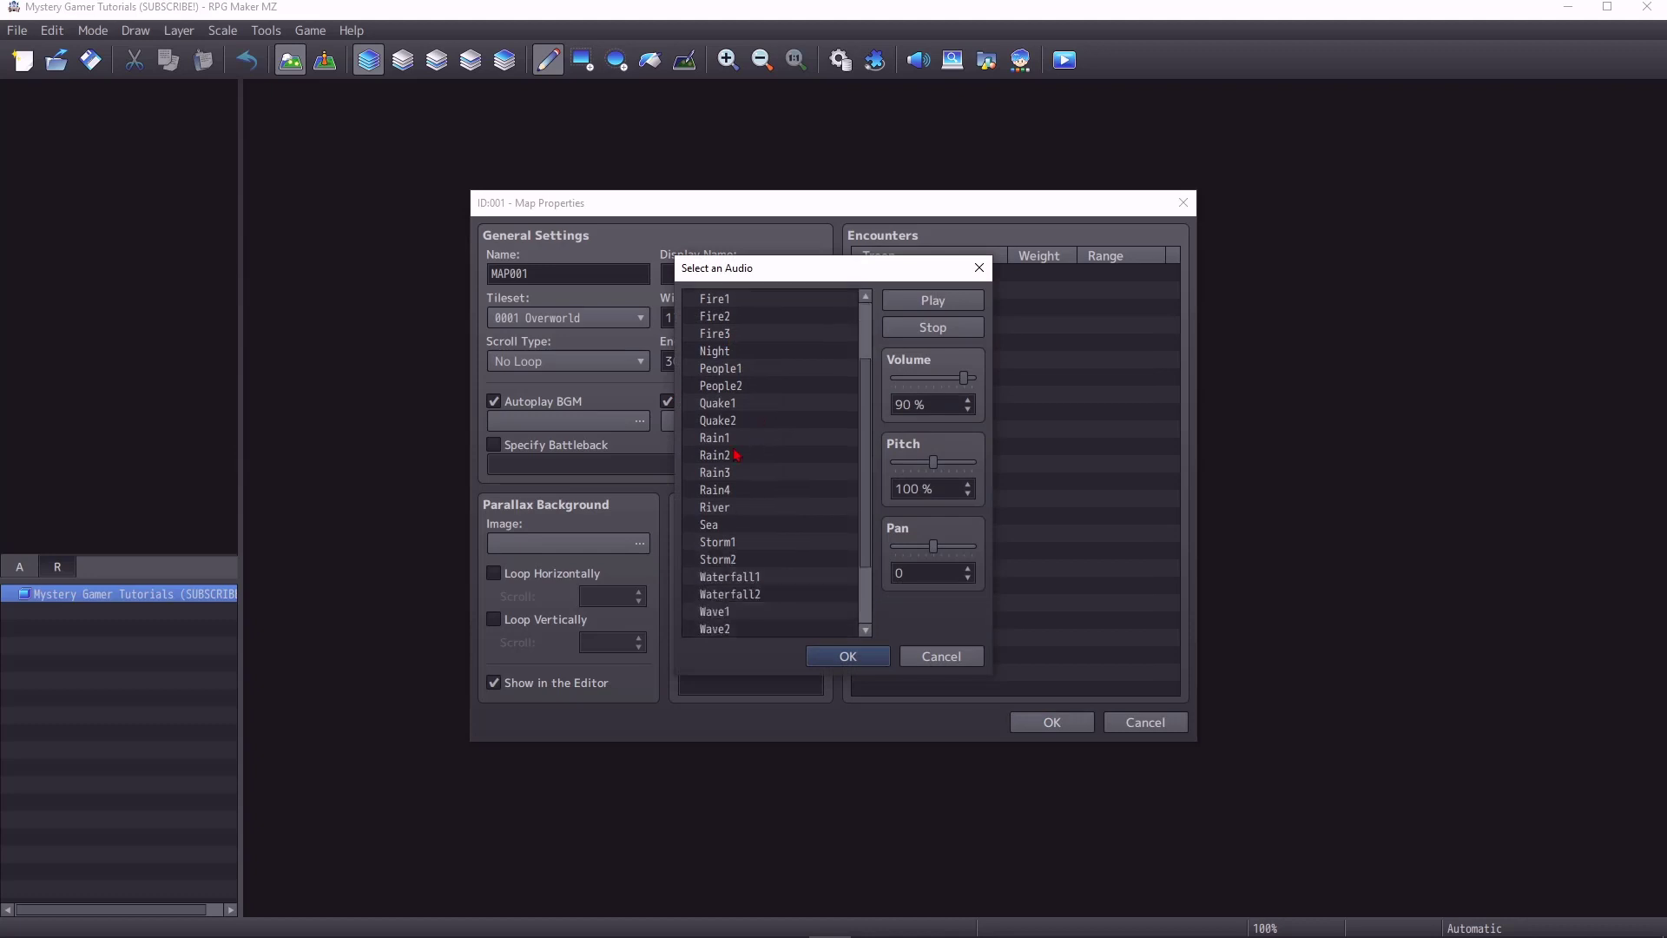
click(979, 268)
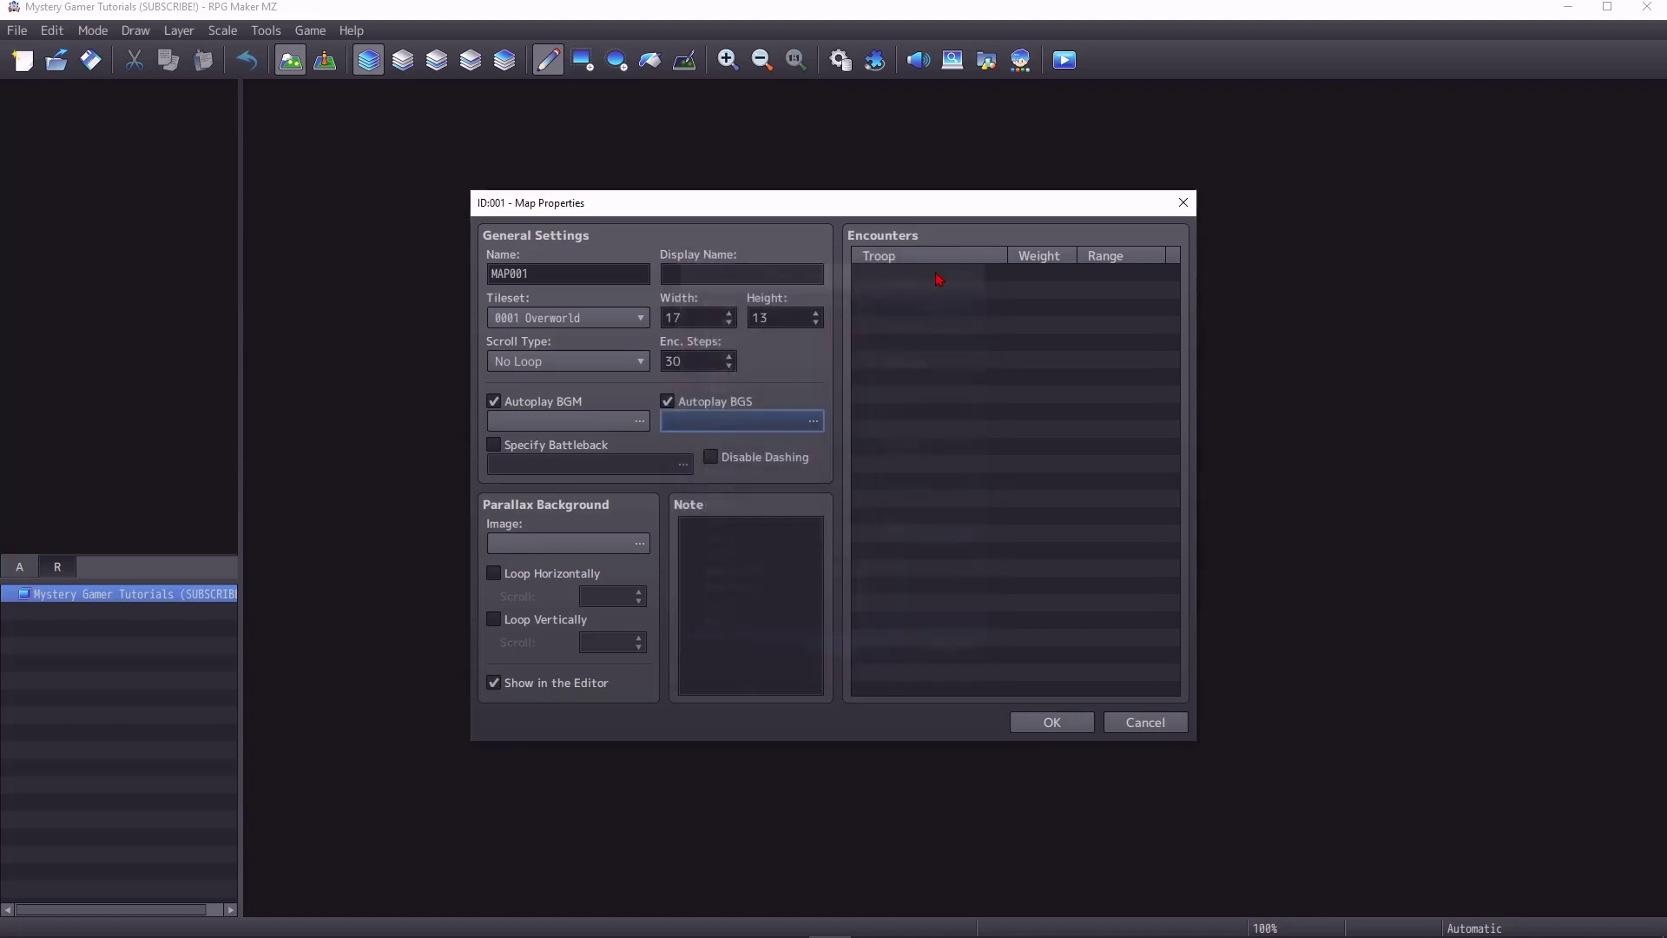
Step: Specify the map's battleback as Cobblestones4 for the ground and Colosseum for the backdrop
click(533, 448)
click(552, 469)
click(573, 438)
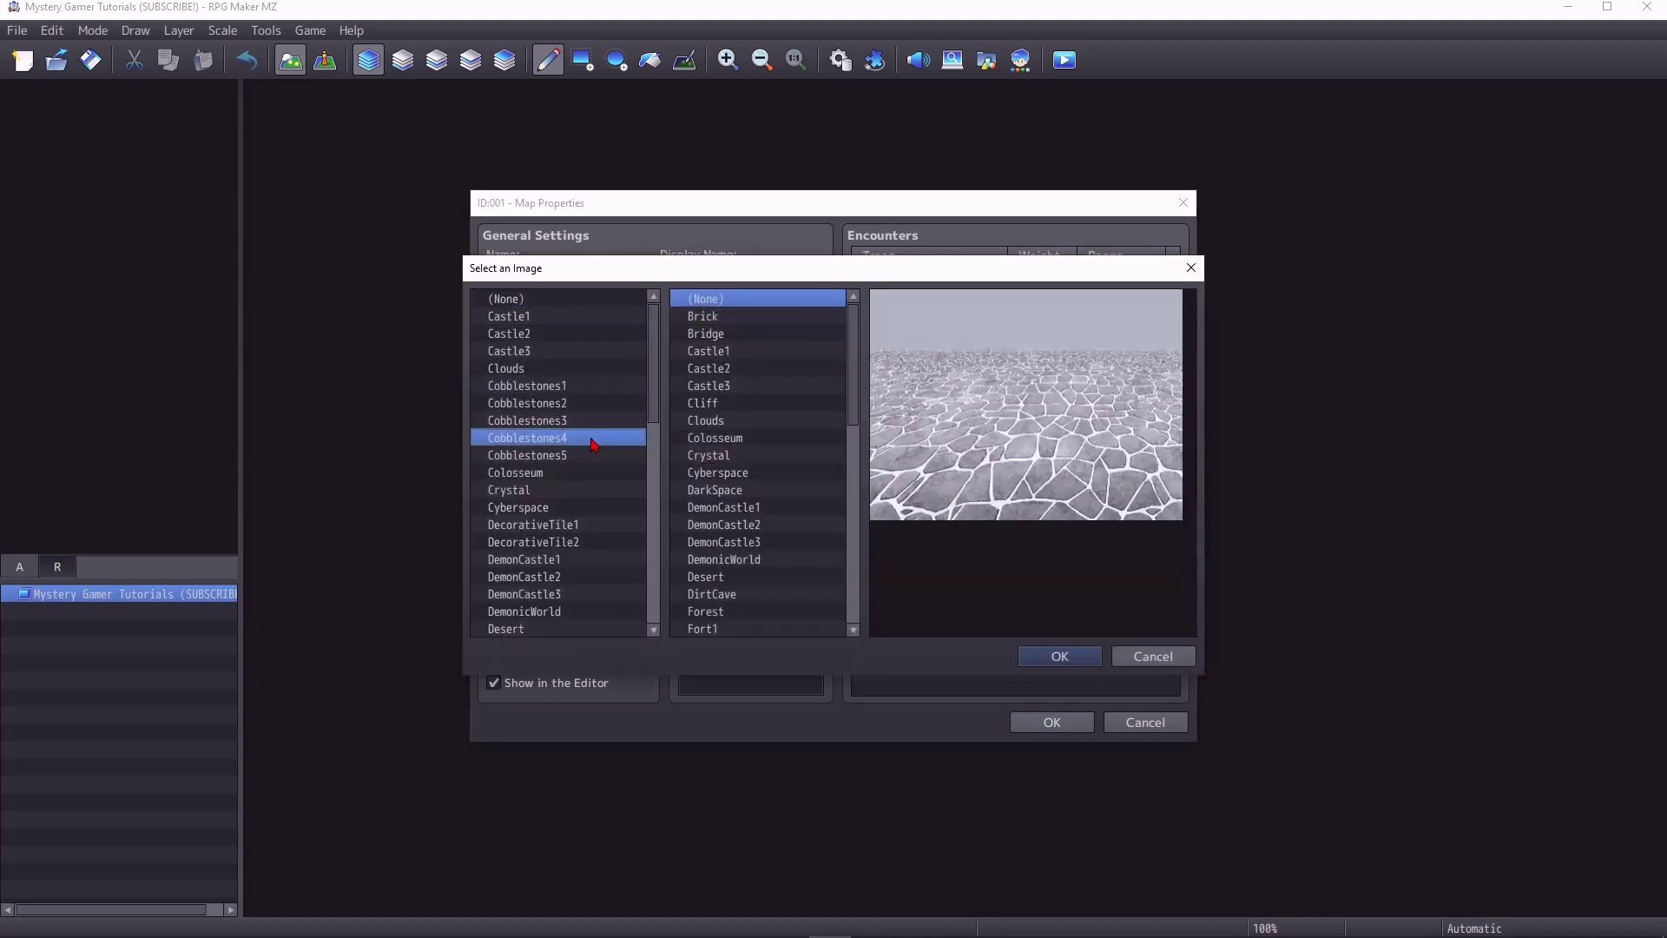
click(705, 439)
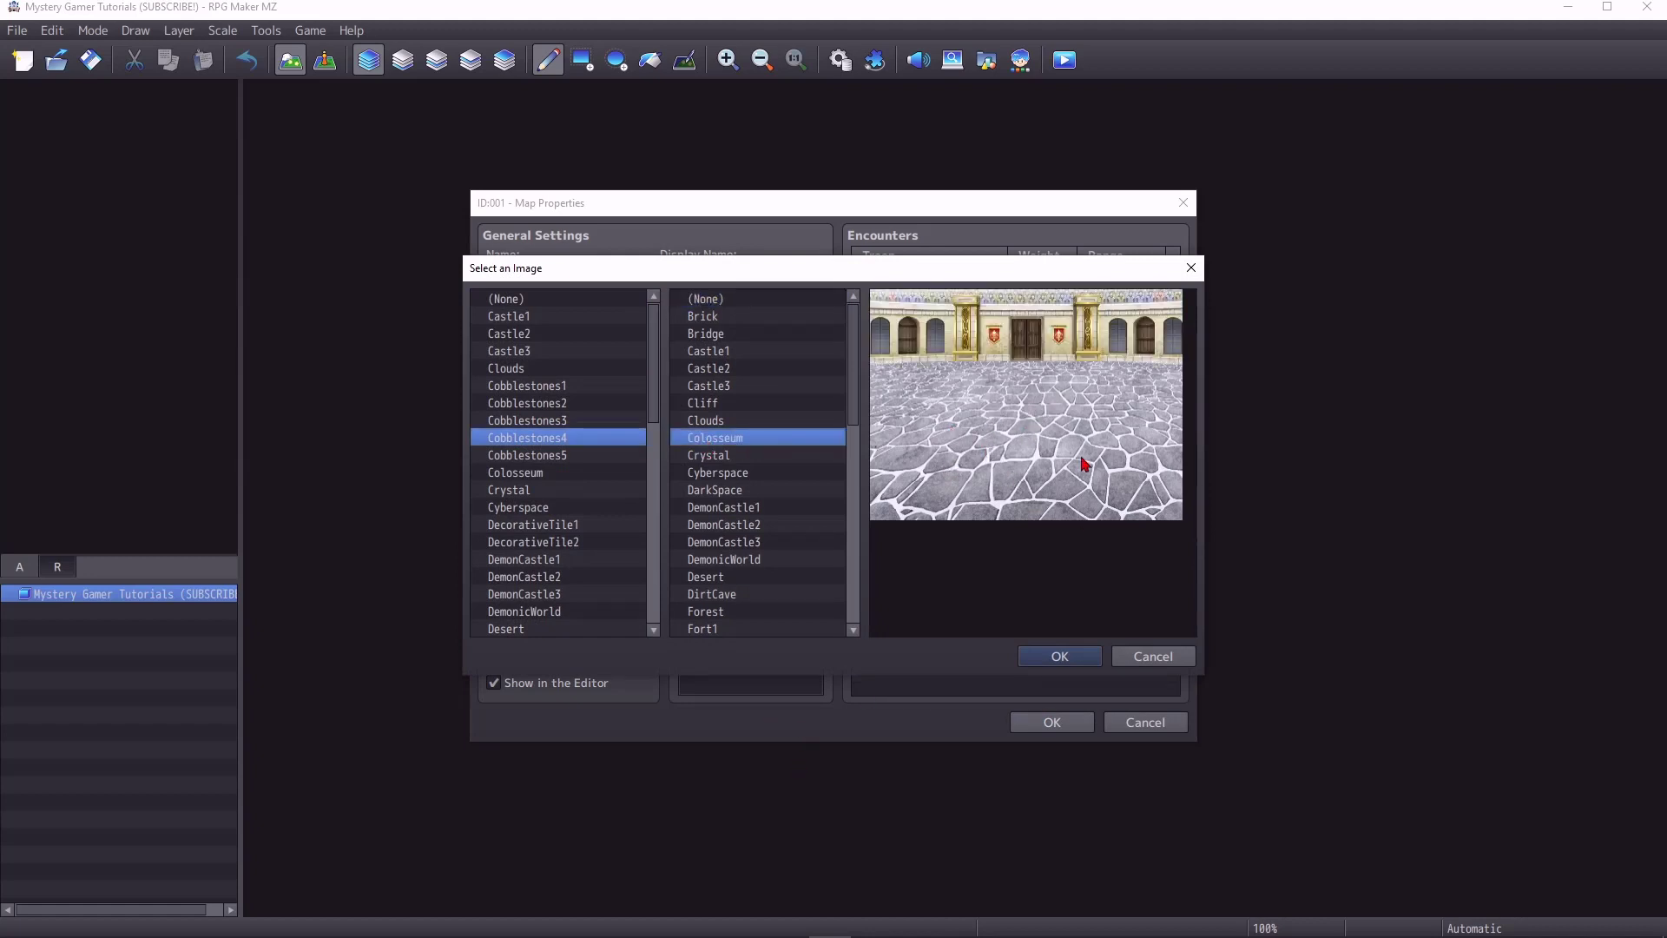
click(1060, 659)
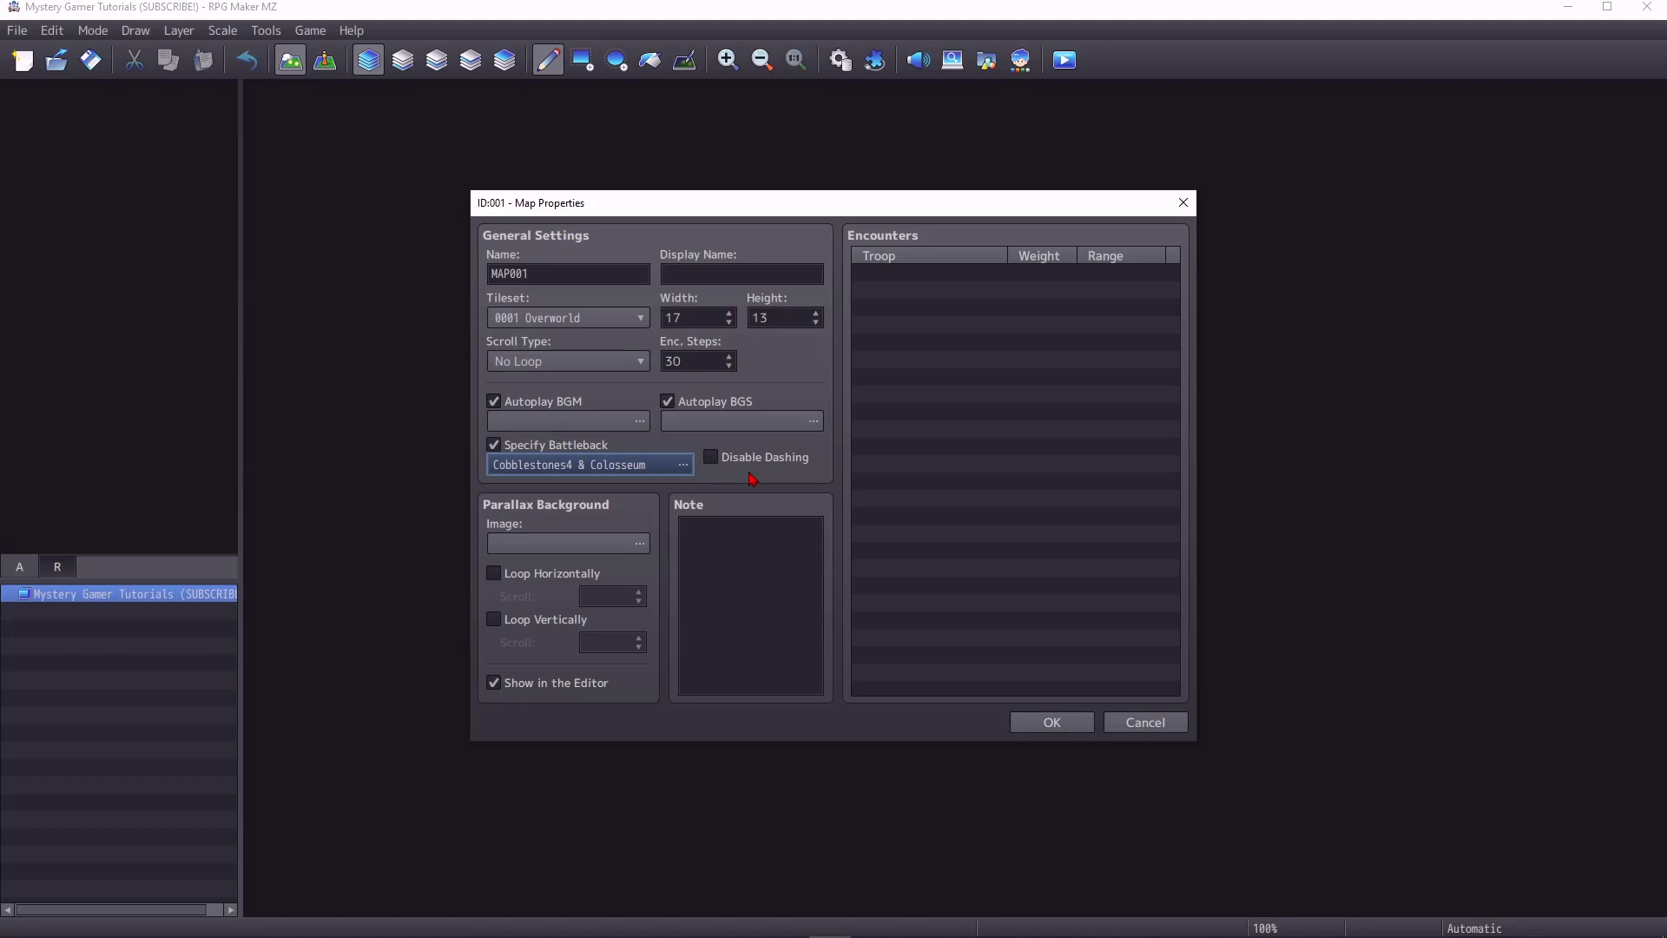
Step: Preview the parallax background images, assign River to the map, and try horizontal looping on and off
double_click(541, 545)
click(590, 369)
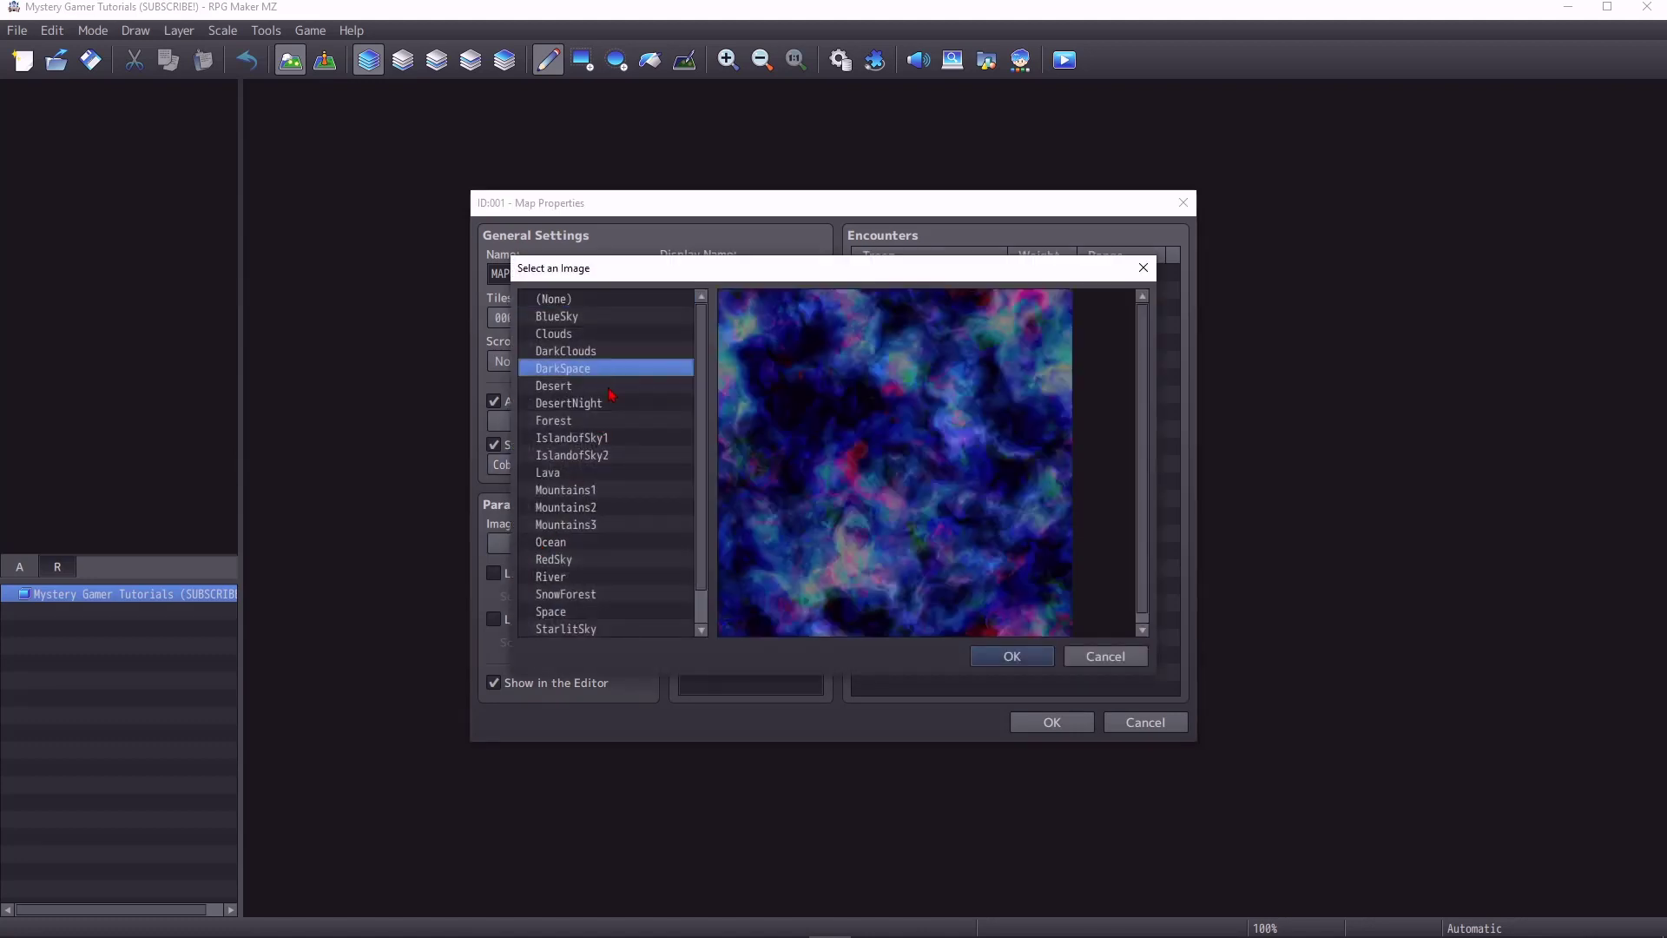
click(581, 402)
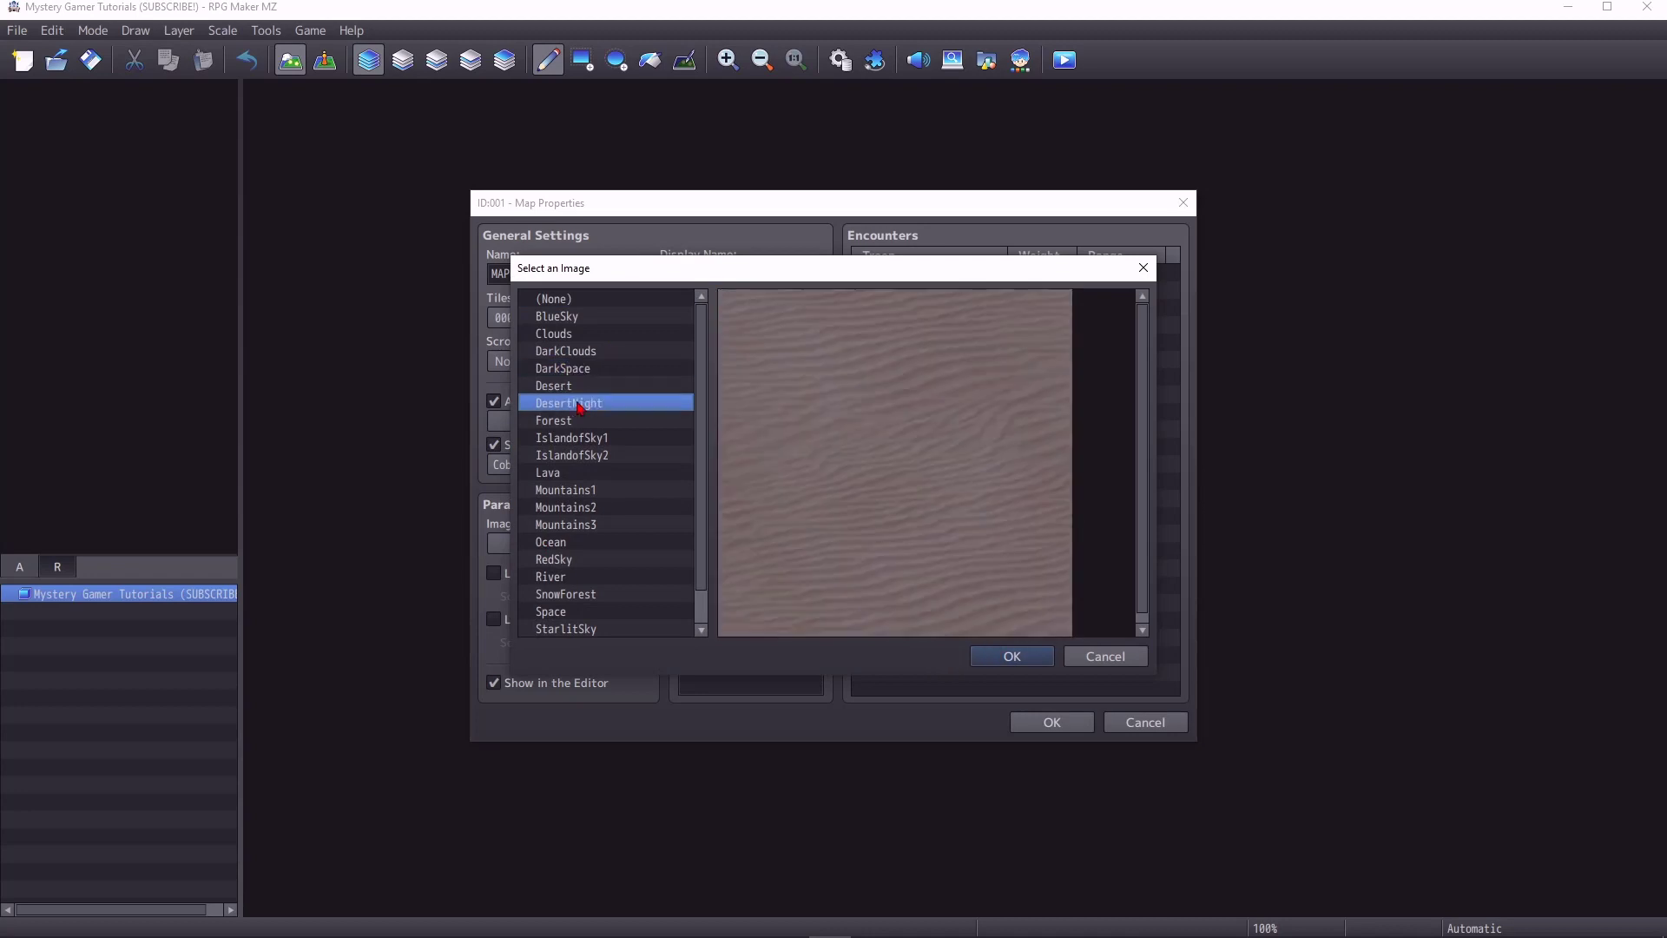
click(579, 421)
click(579, 440)
click(582, 473)
click(584, 490)
click(588, 508)
click(591, 526)
click(593, 561)
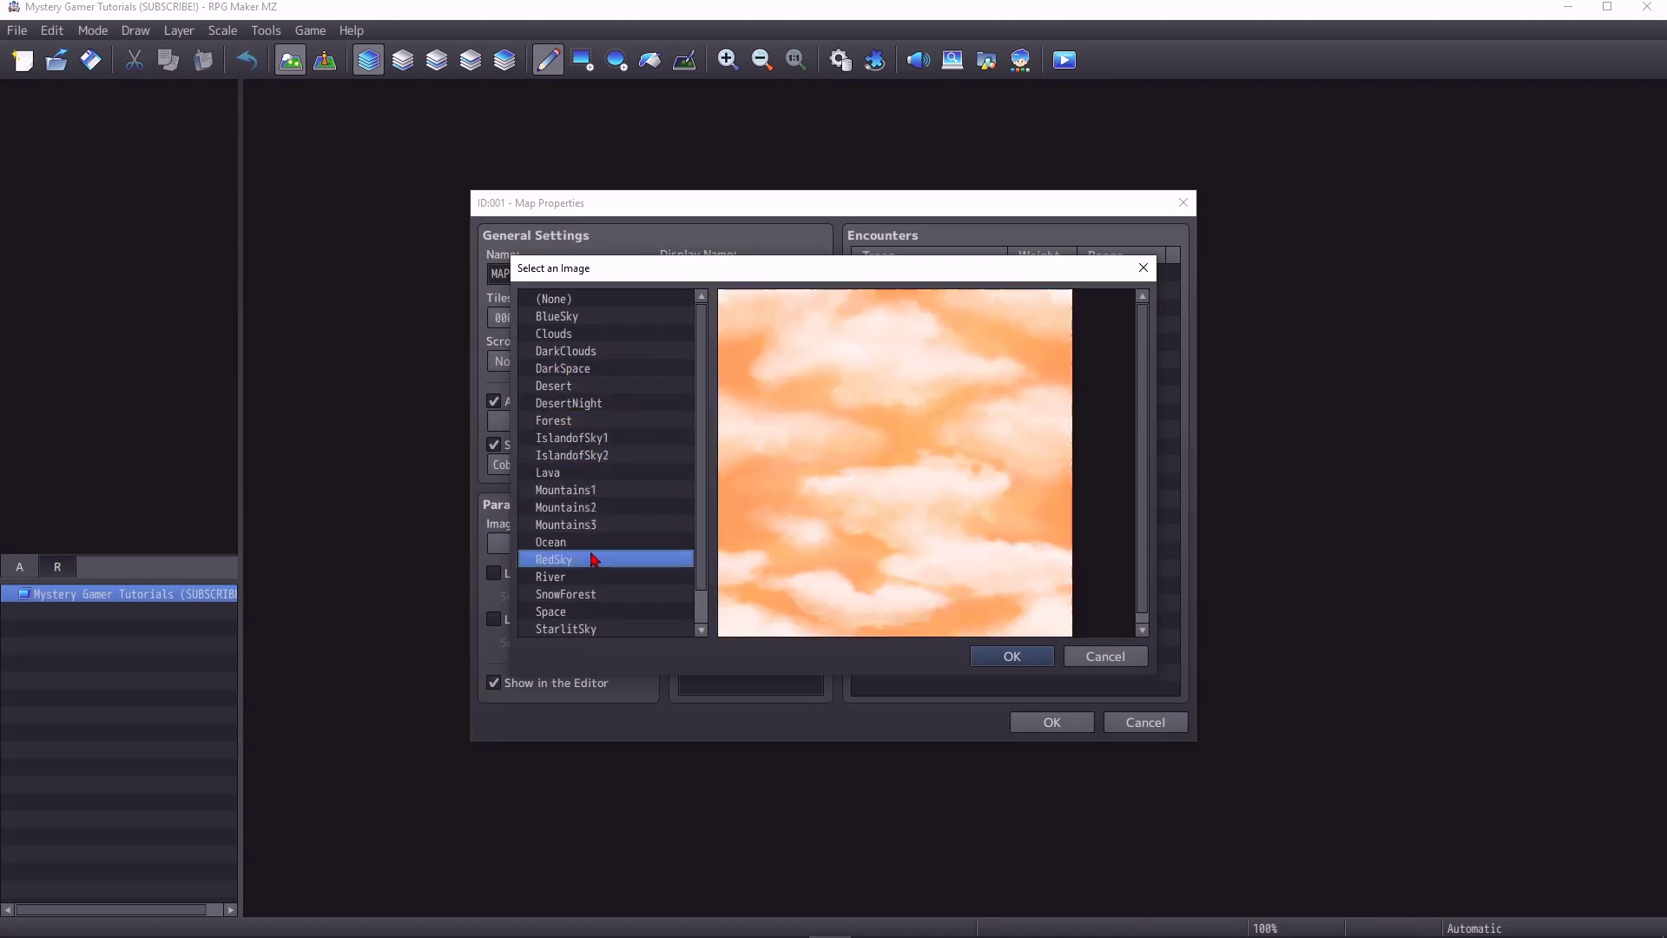
click(594, 575)
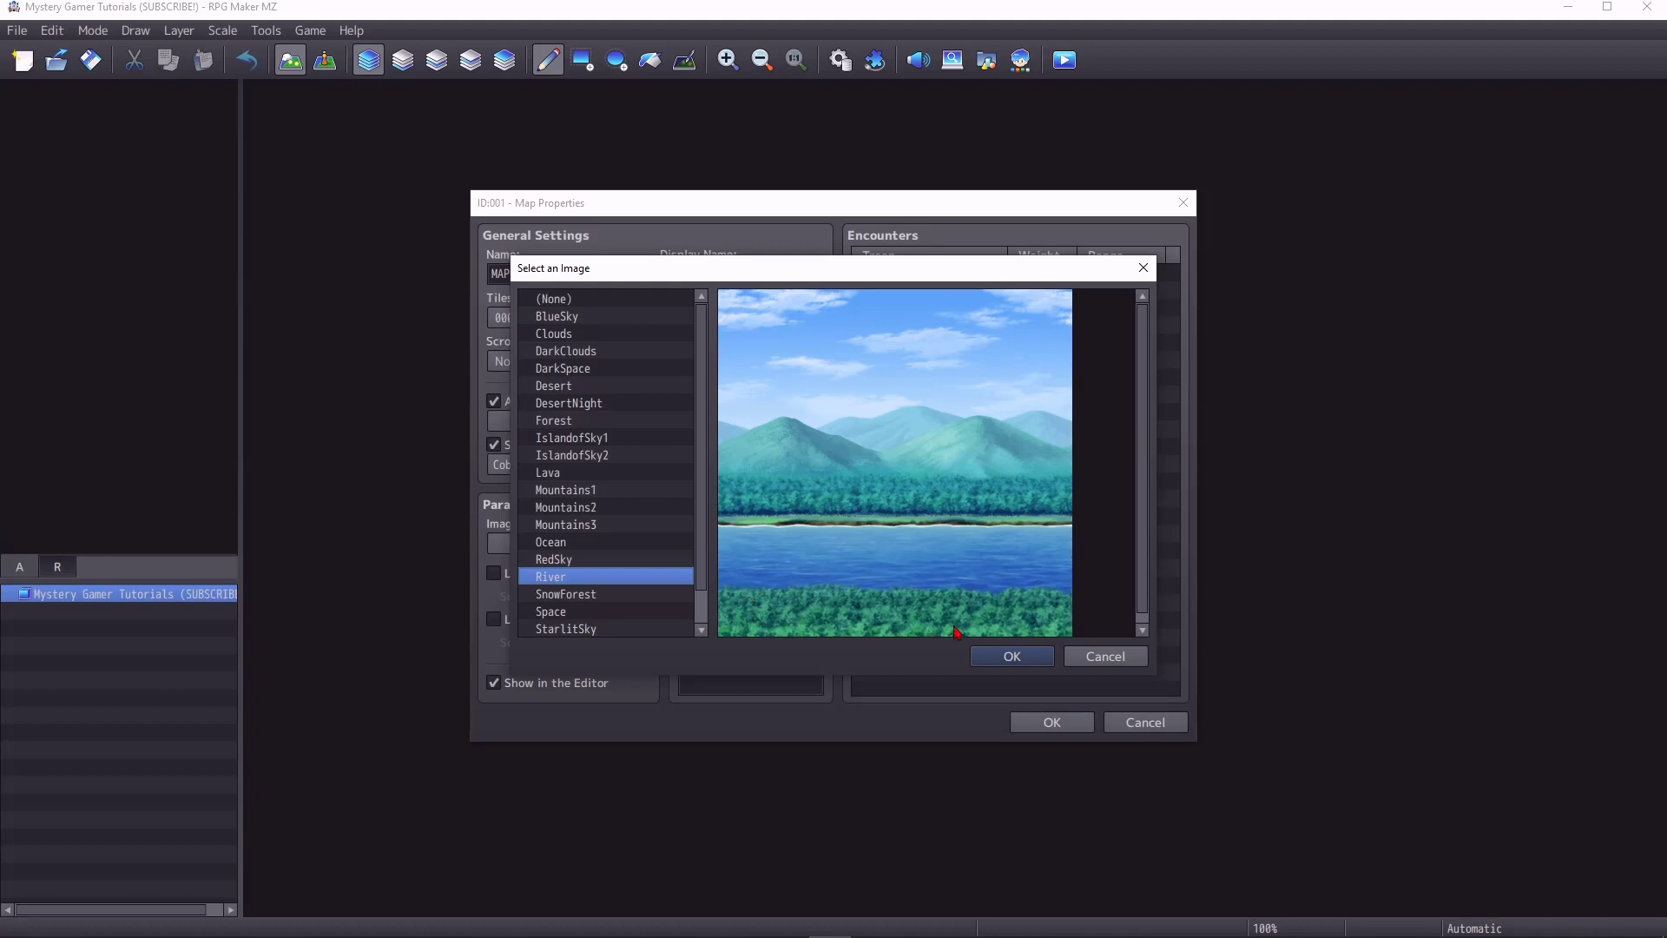
click(1012, 657)
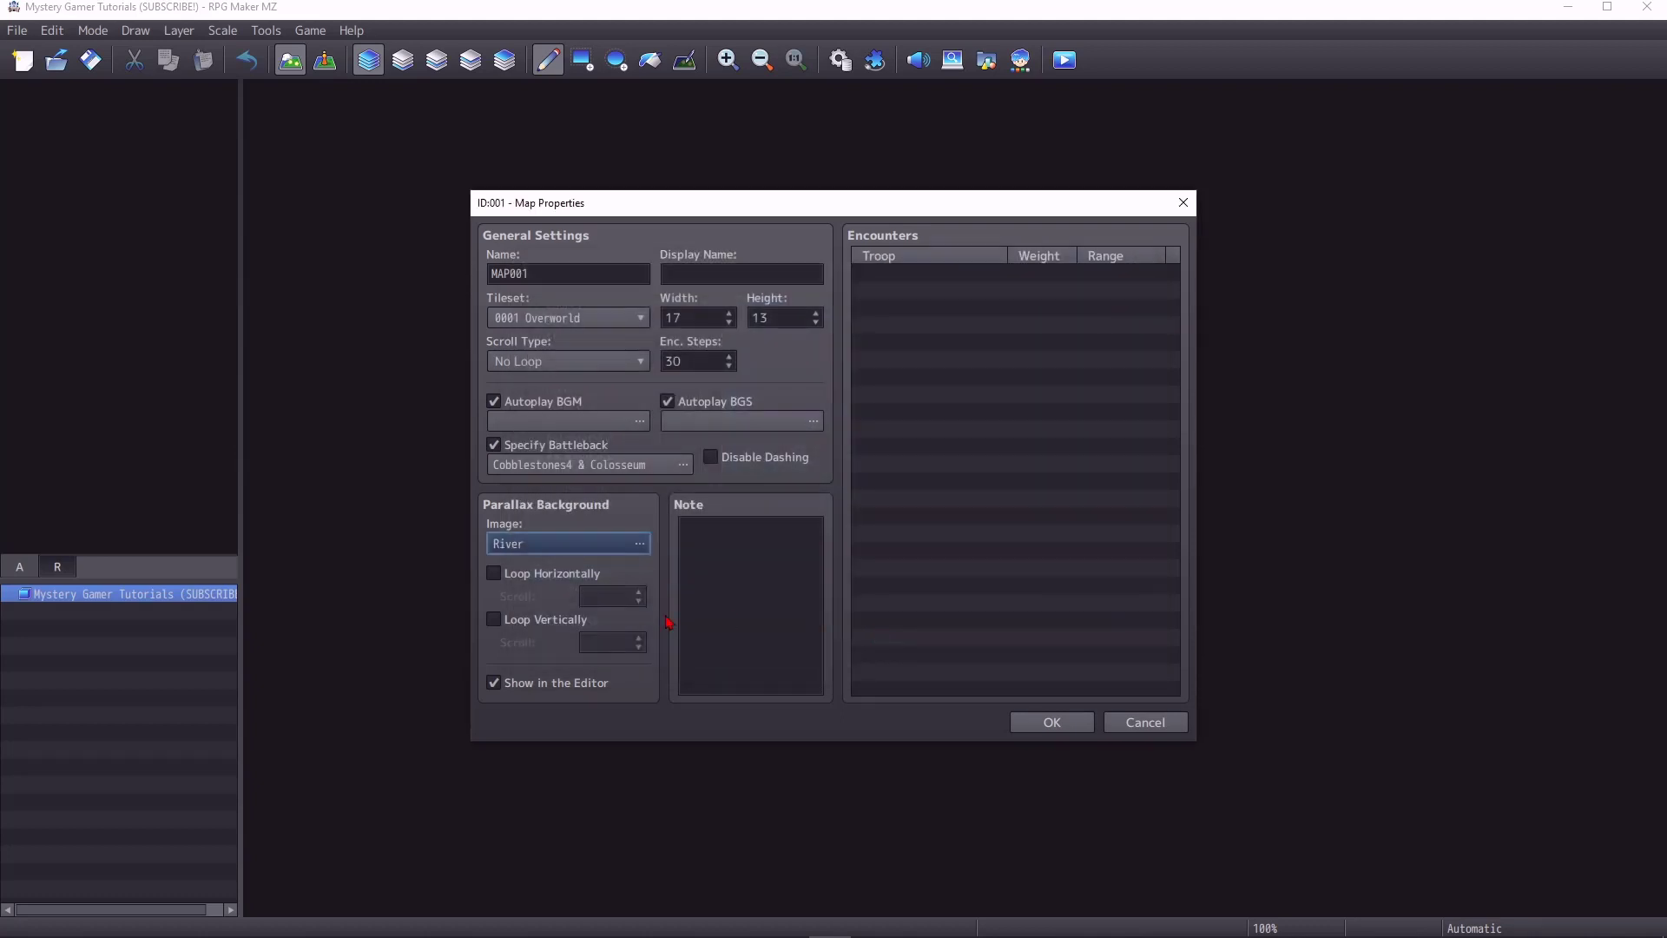
click(553, 581)
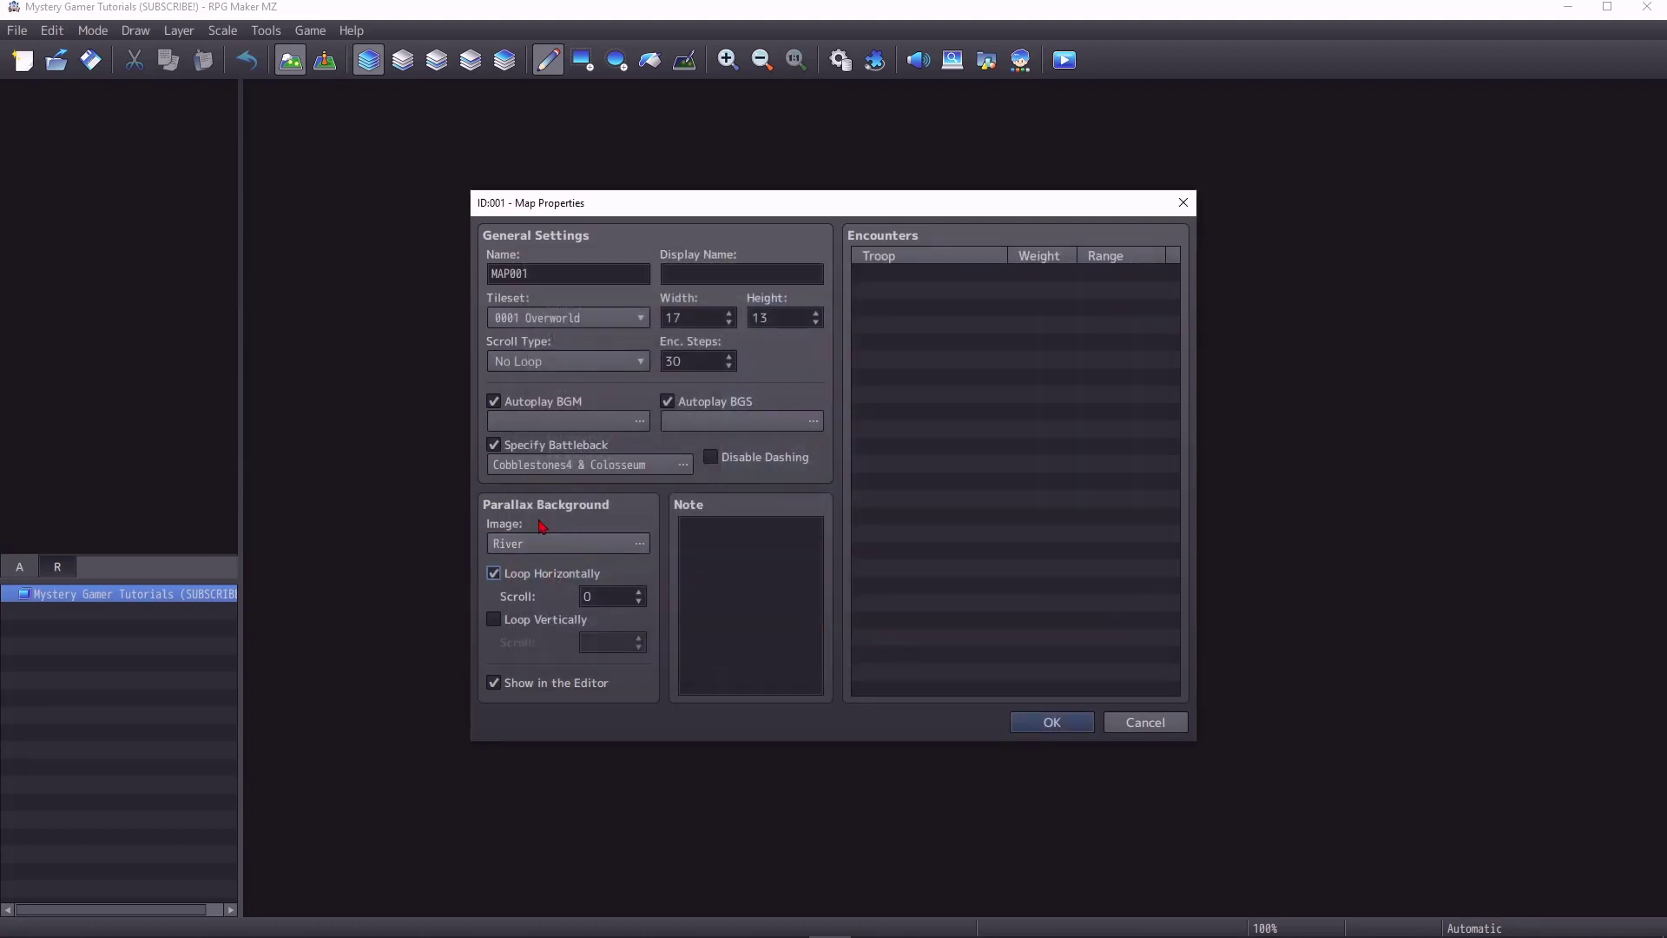
click(526, 580)
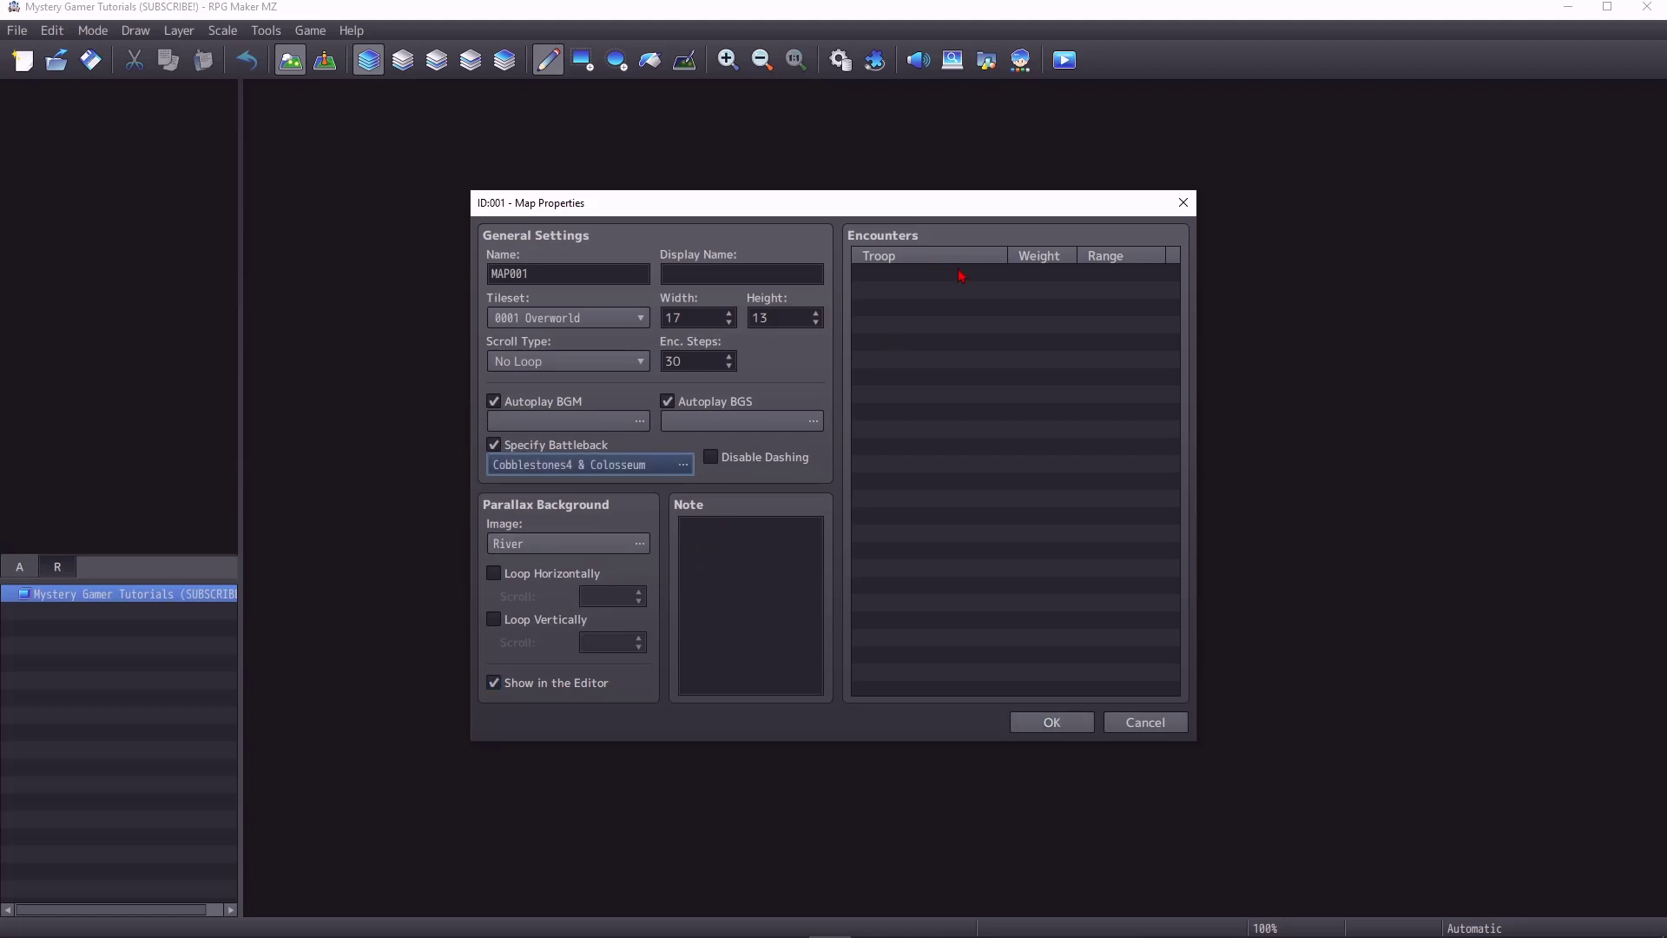
Step: Open a new troop entry in the map's encounters, then discard the map properties without saving
click(960, 275)
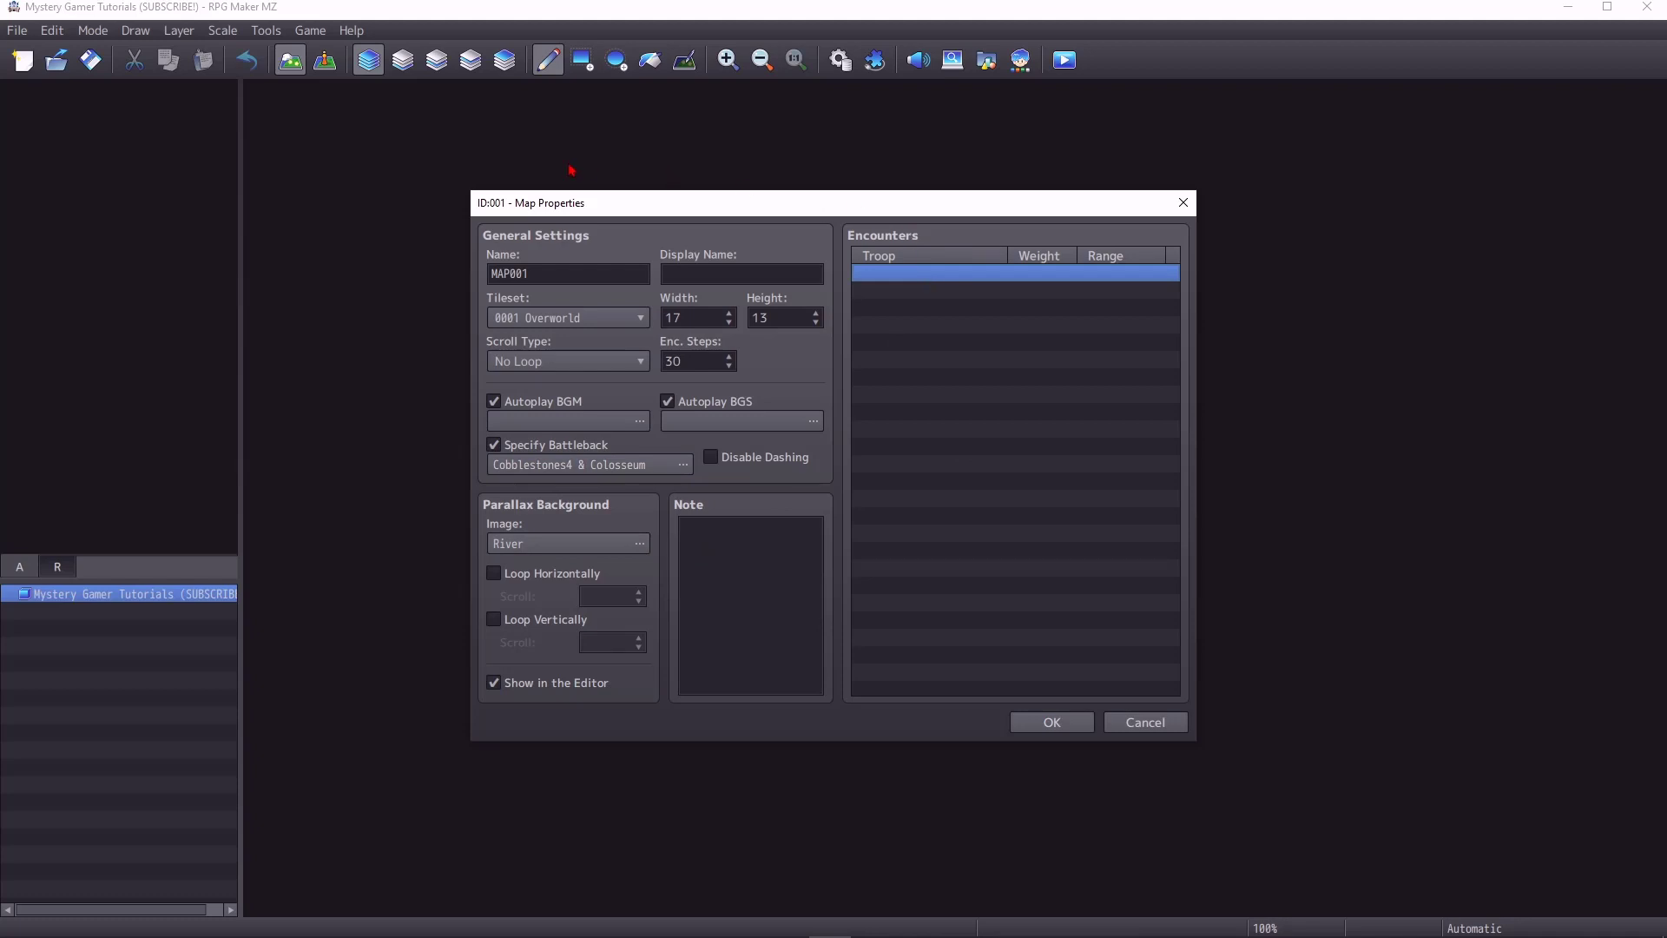
double_click(976, 279)
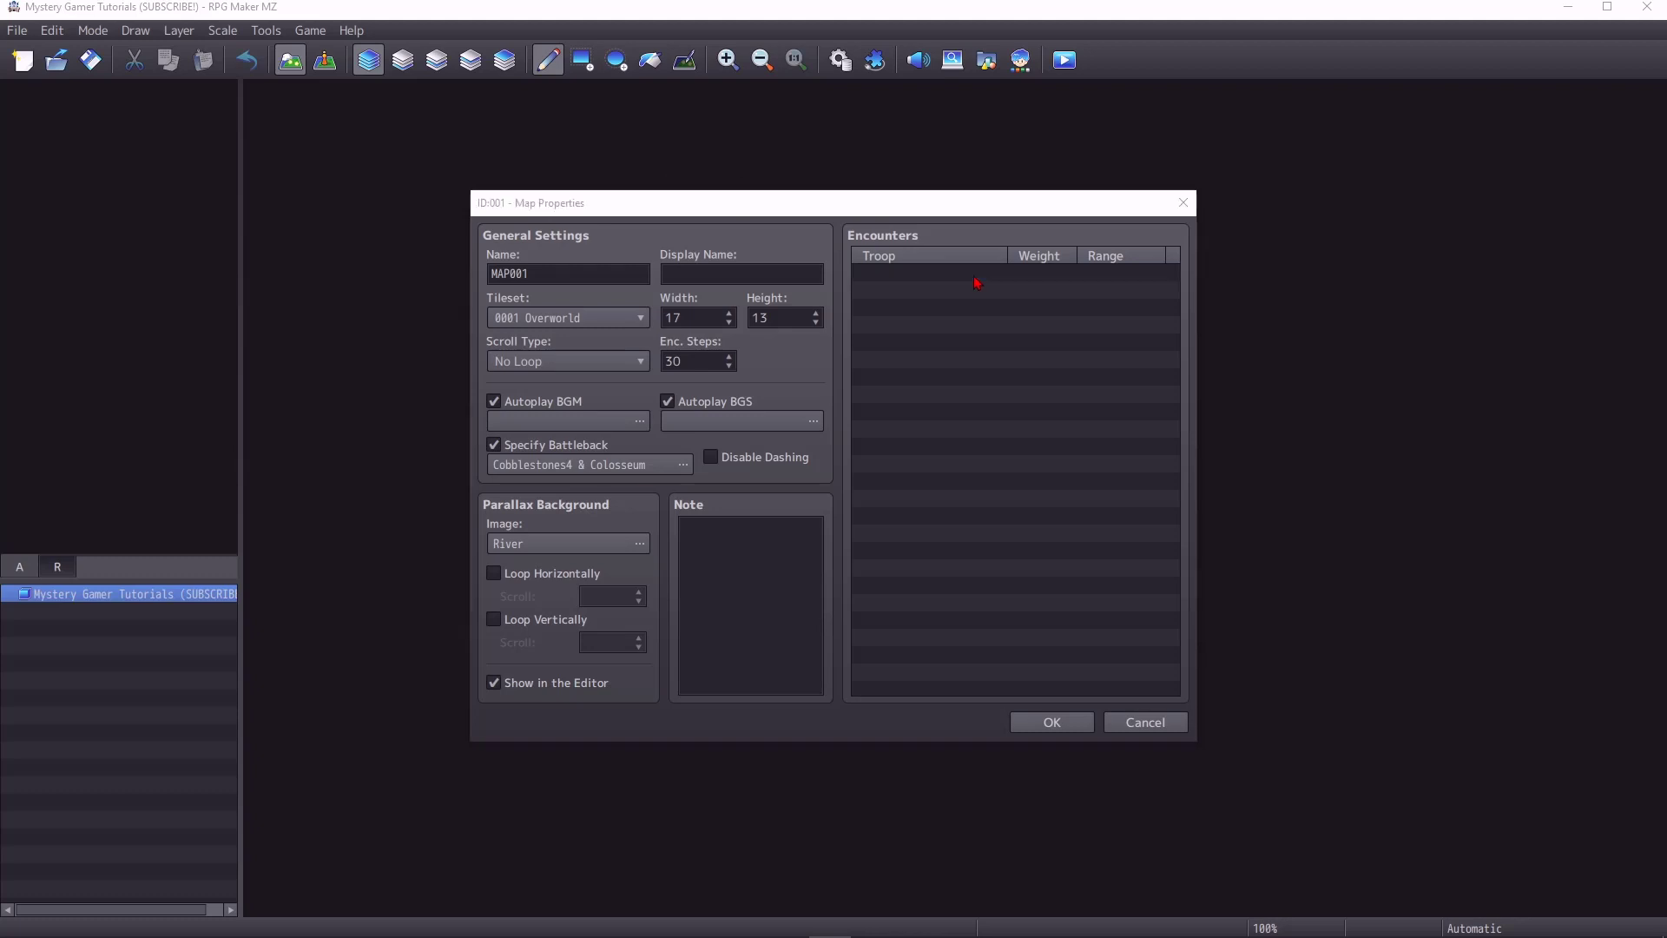
click(1146, 342)
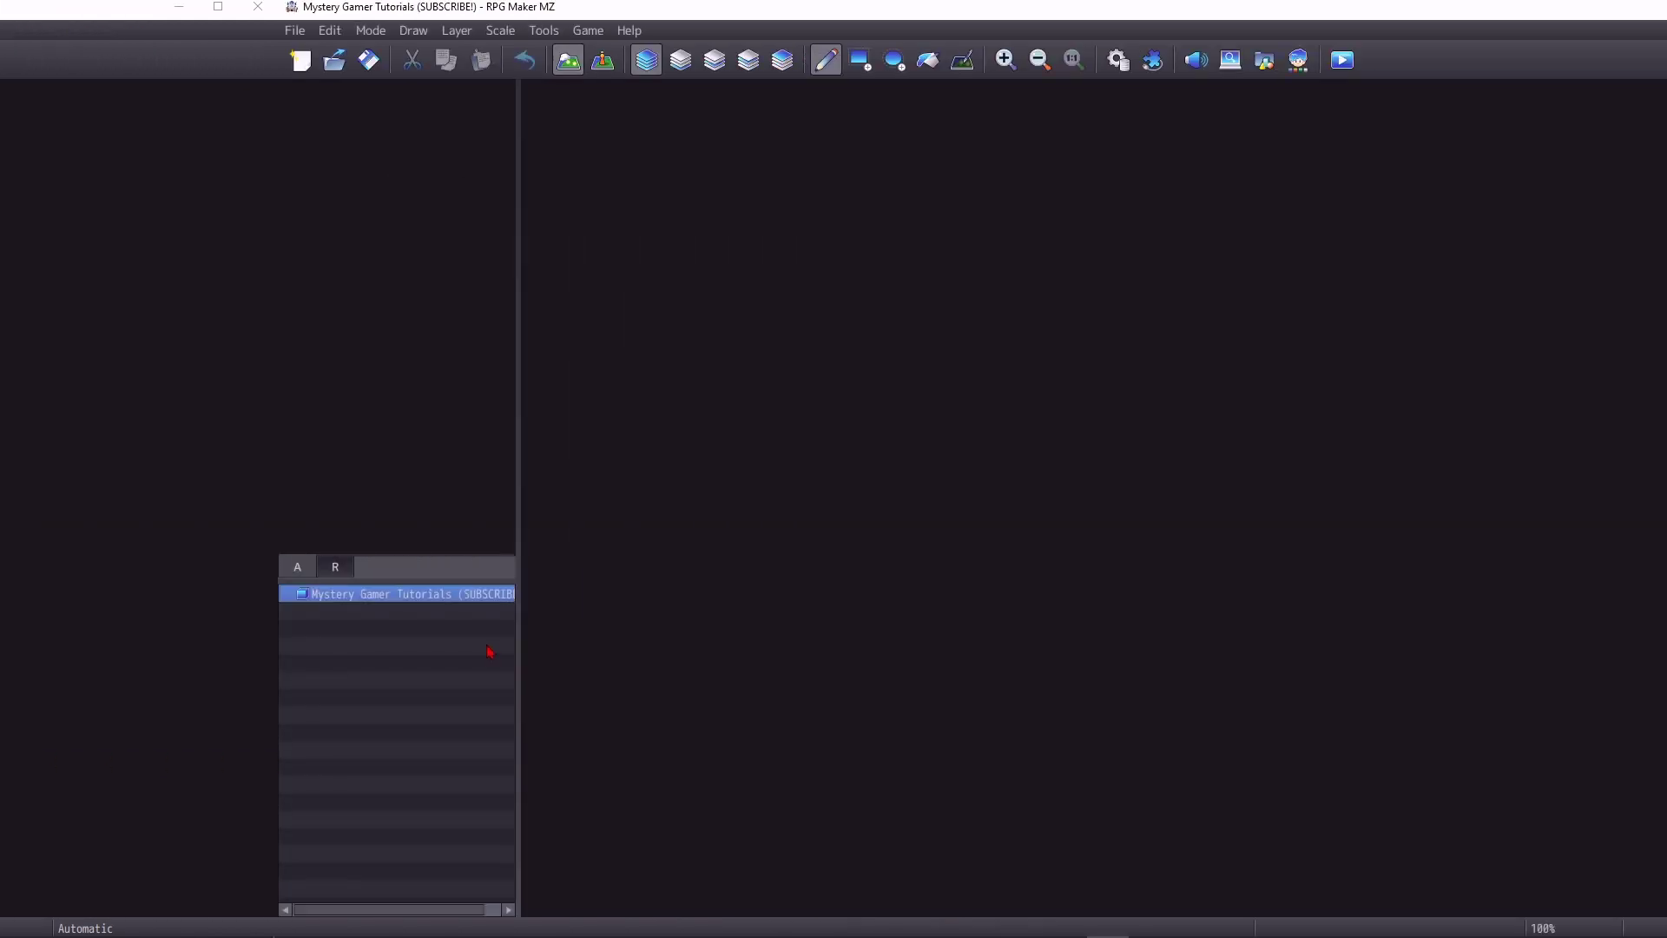
Step: Load the World 1 sample map into the project and look over the whole map
right_click(1321, 652)
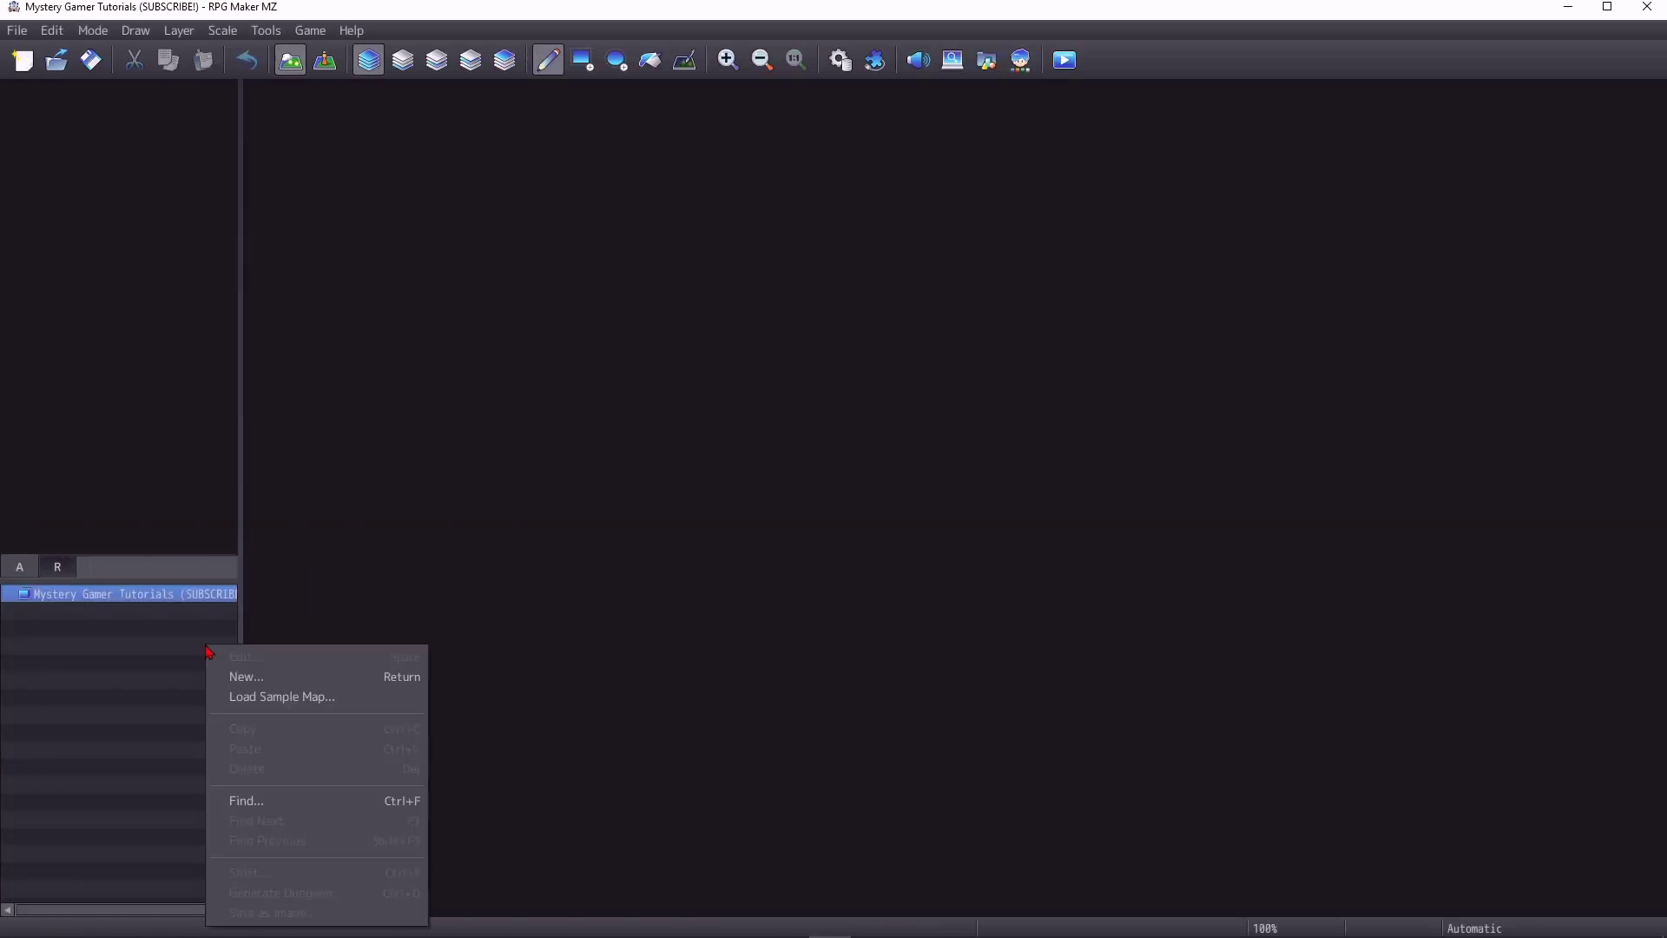
click(301, 699)
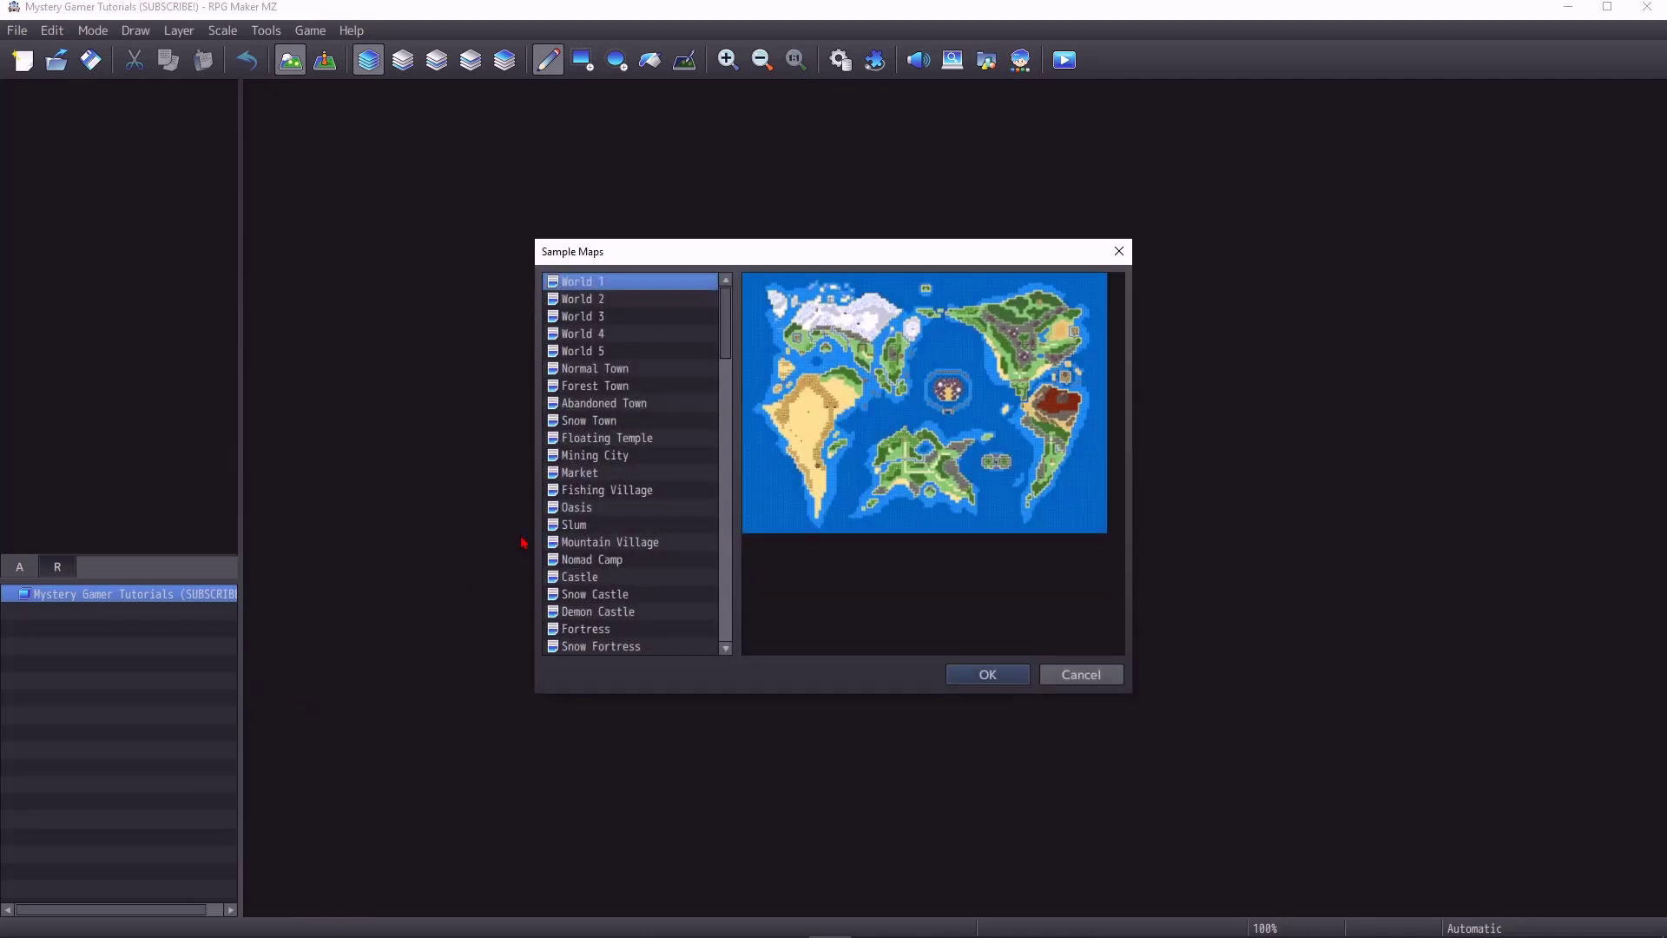
drag(658, 305, 697, 211)
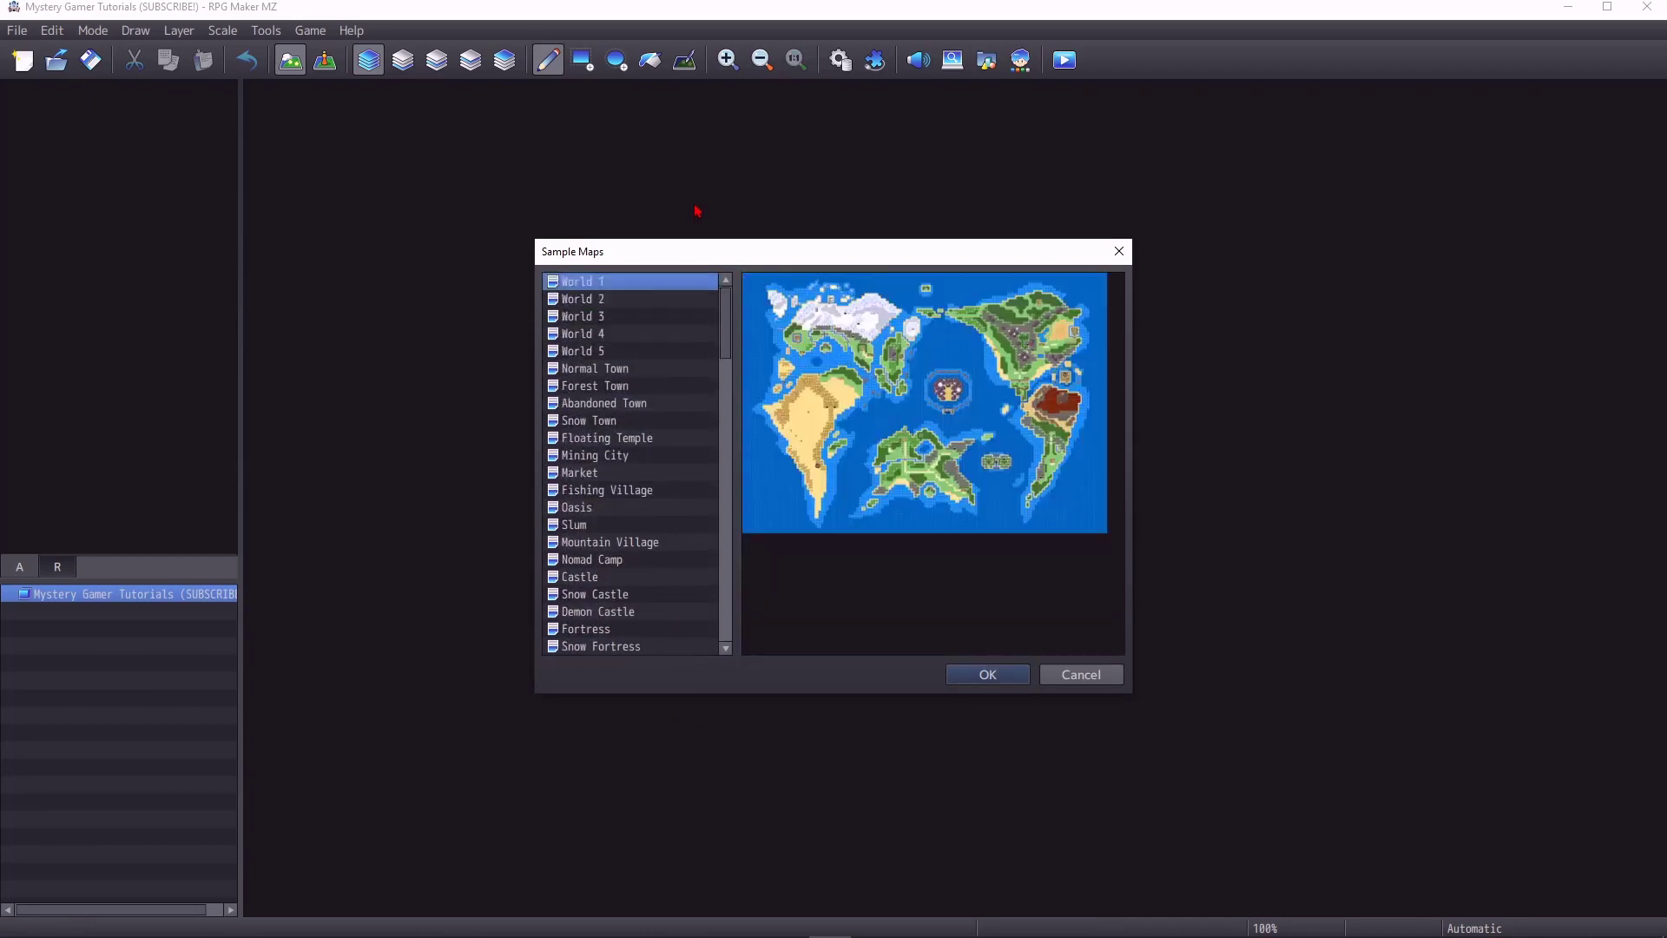
click(986, 675)
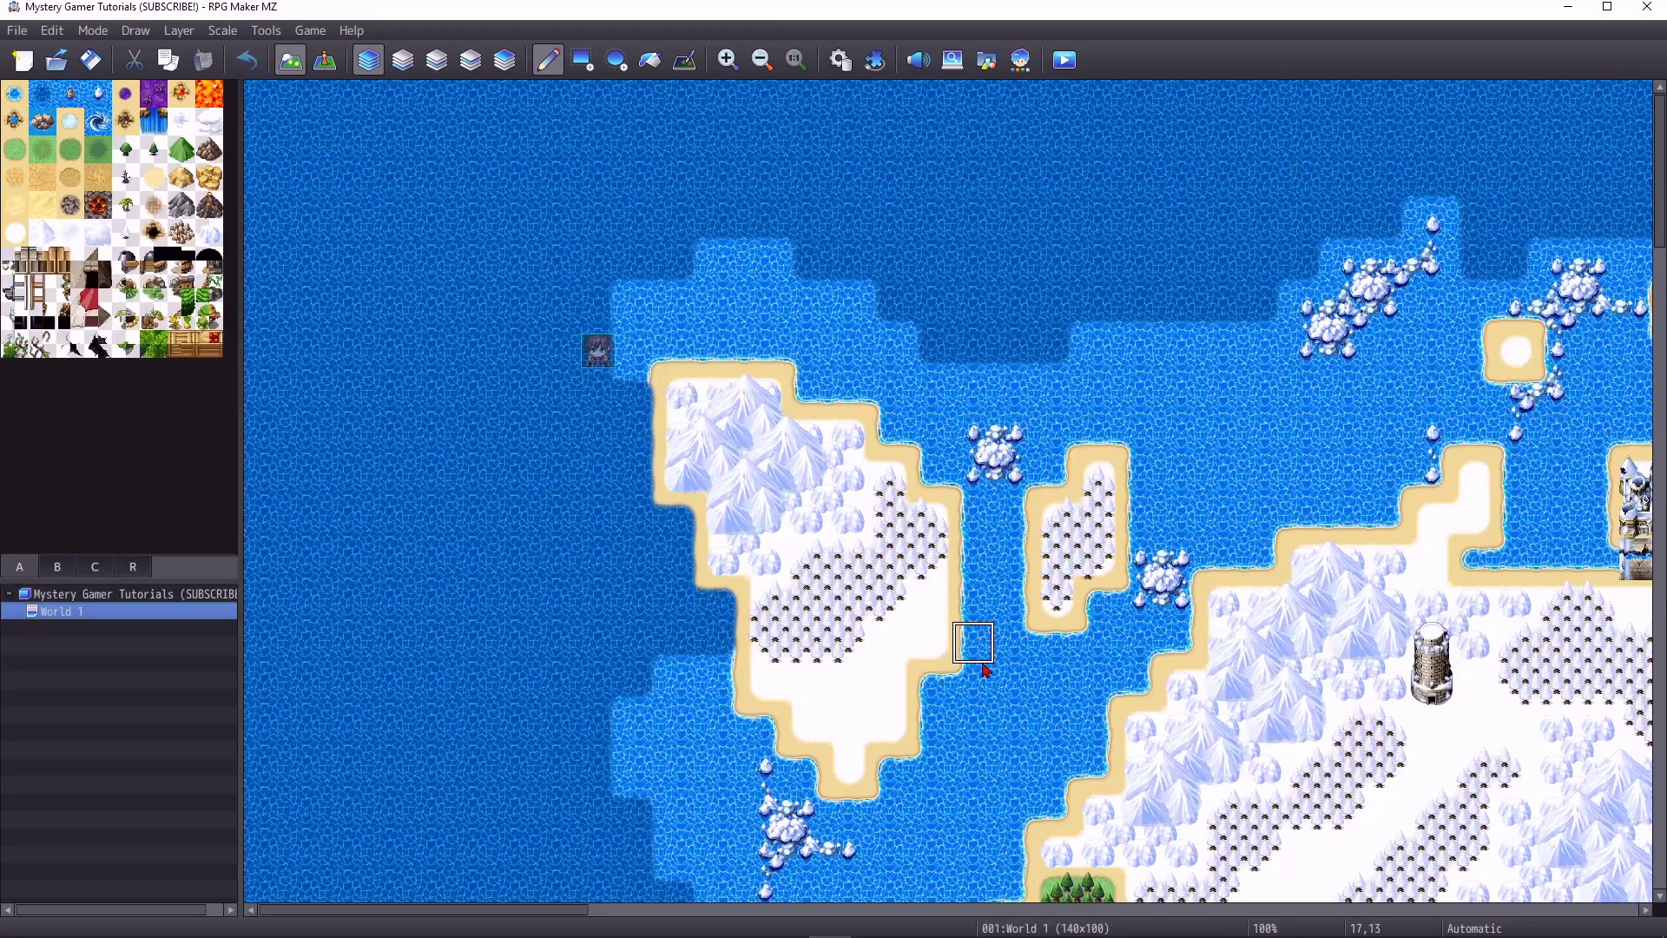
ctrl+scroll(984, 674, down, 3)
ctrl+scroll(984, 659, down, 2)
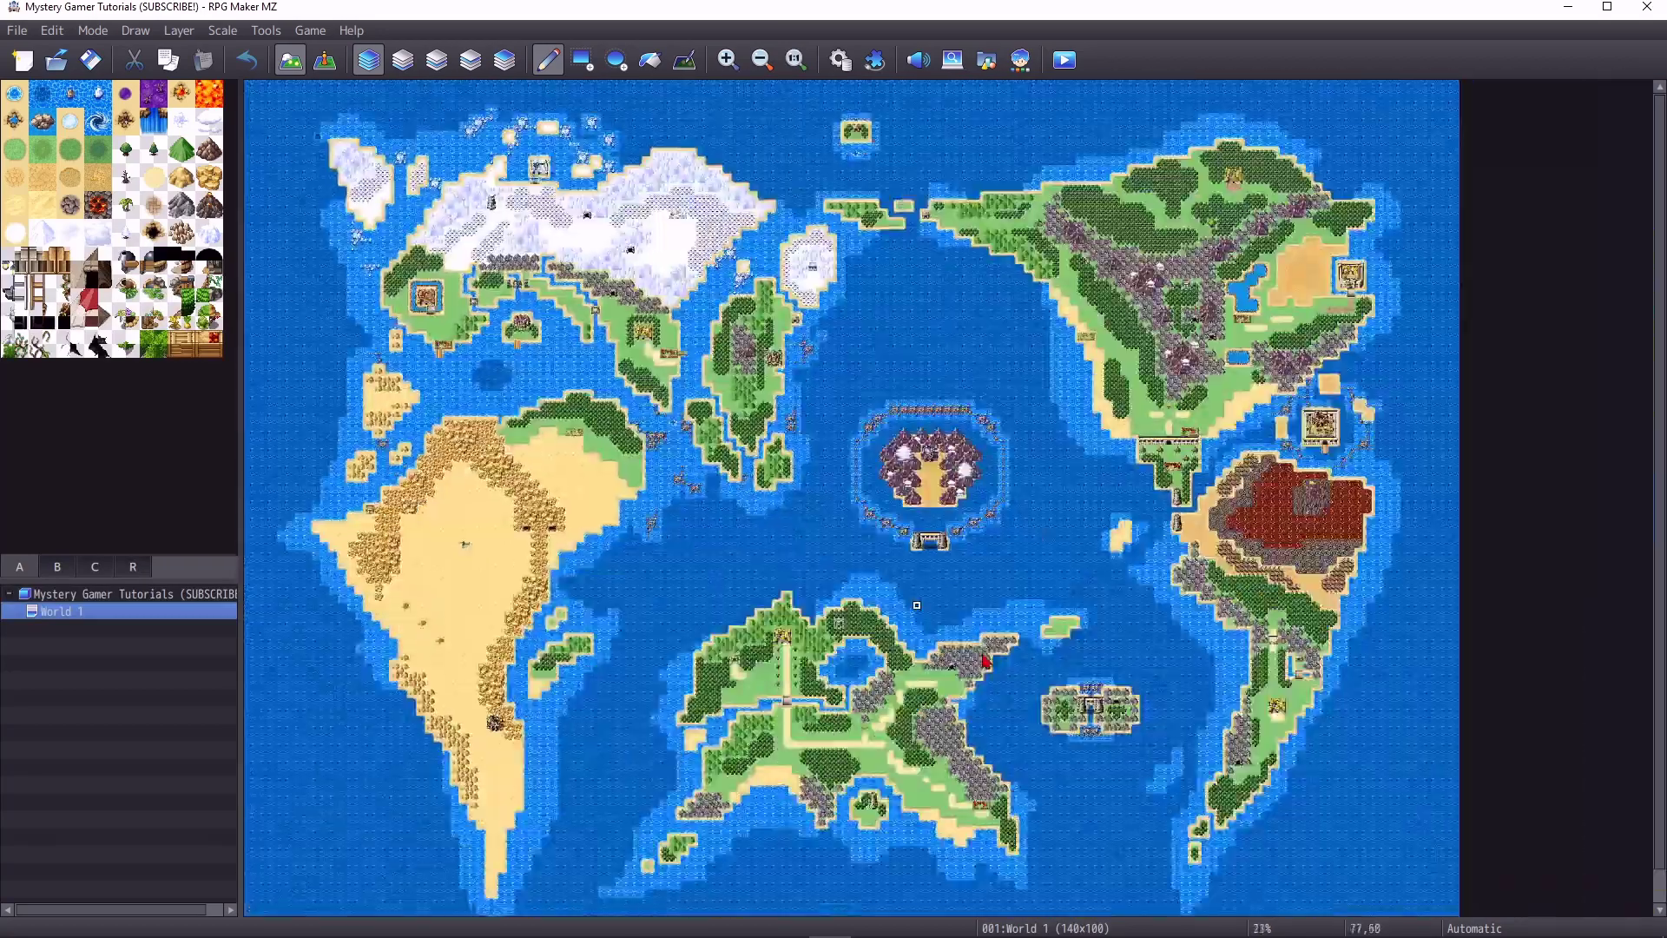
ctrl+scroll(984, 658, up, 1)
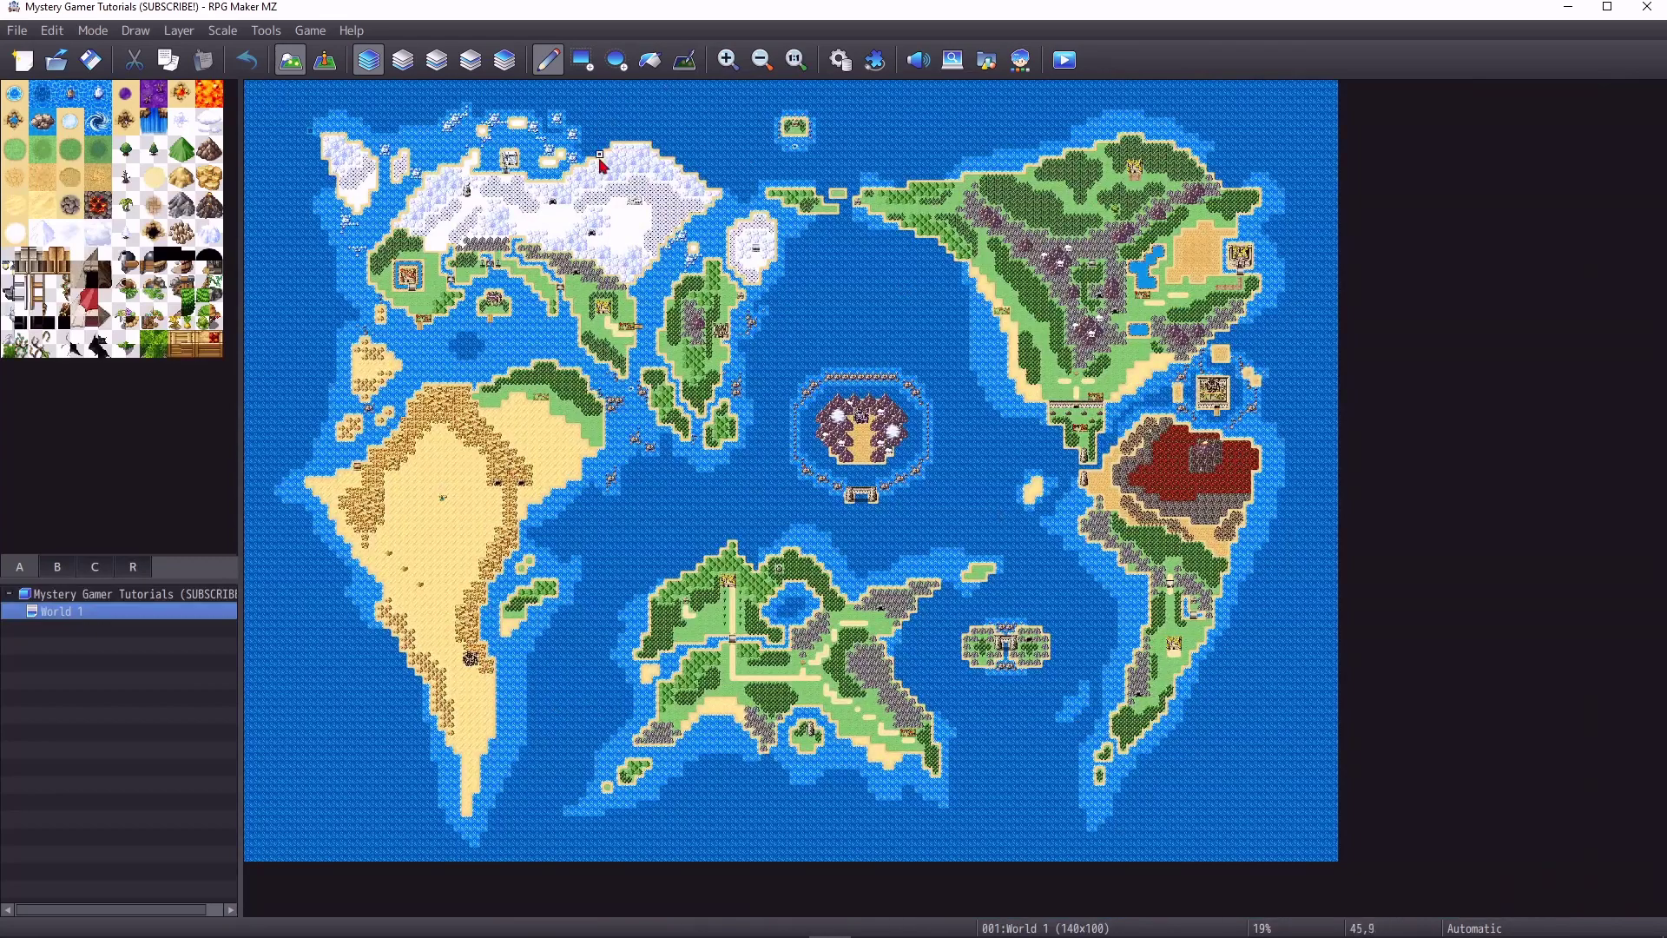
ctrl+scroll(623, 320, up, 2)
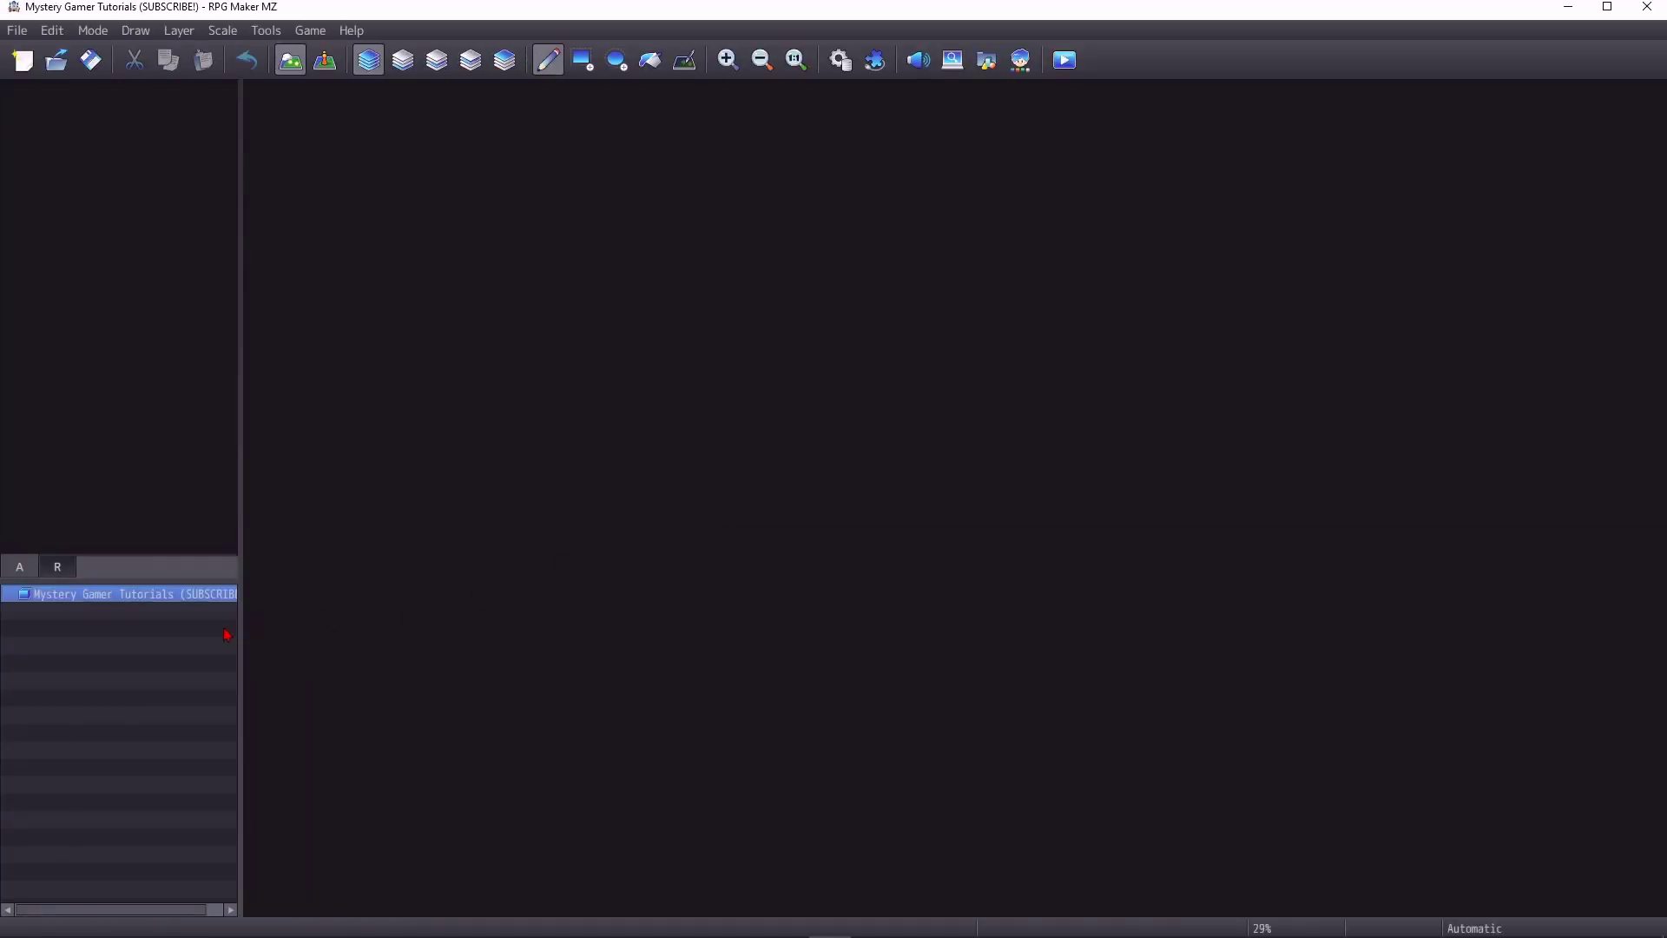
Step: Create a new map 15 tiles wide and 15 high that uses the Outside tileset
right_click(184, 634)
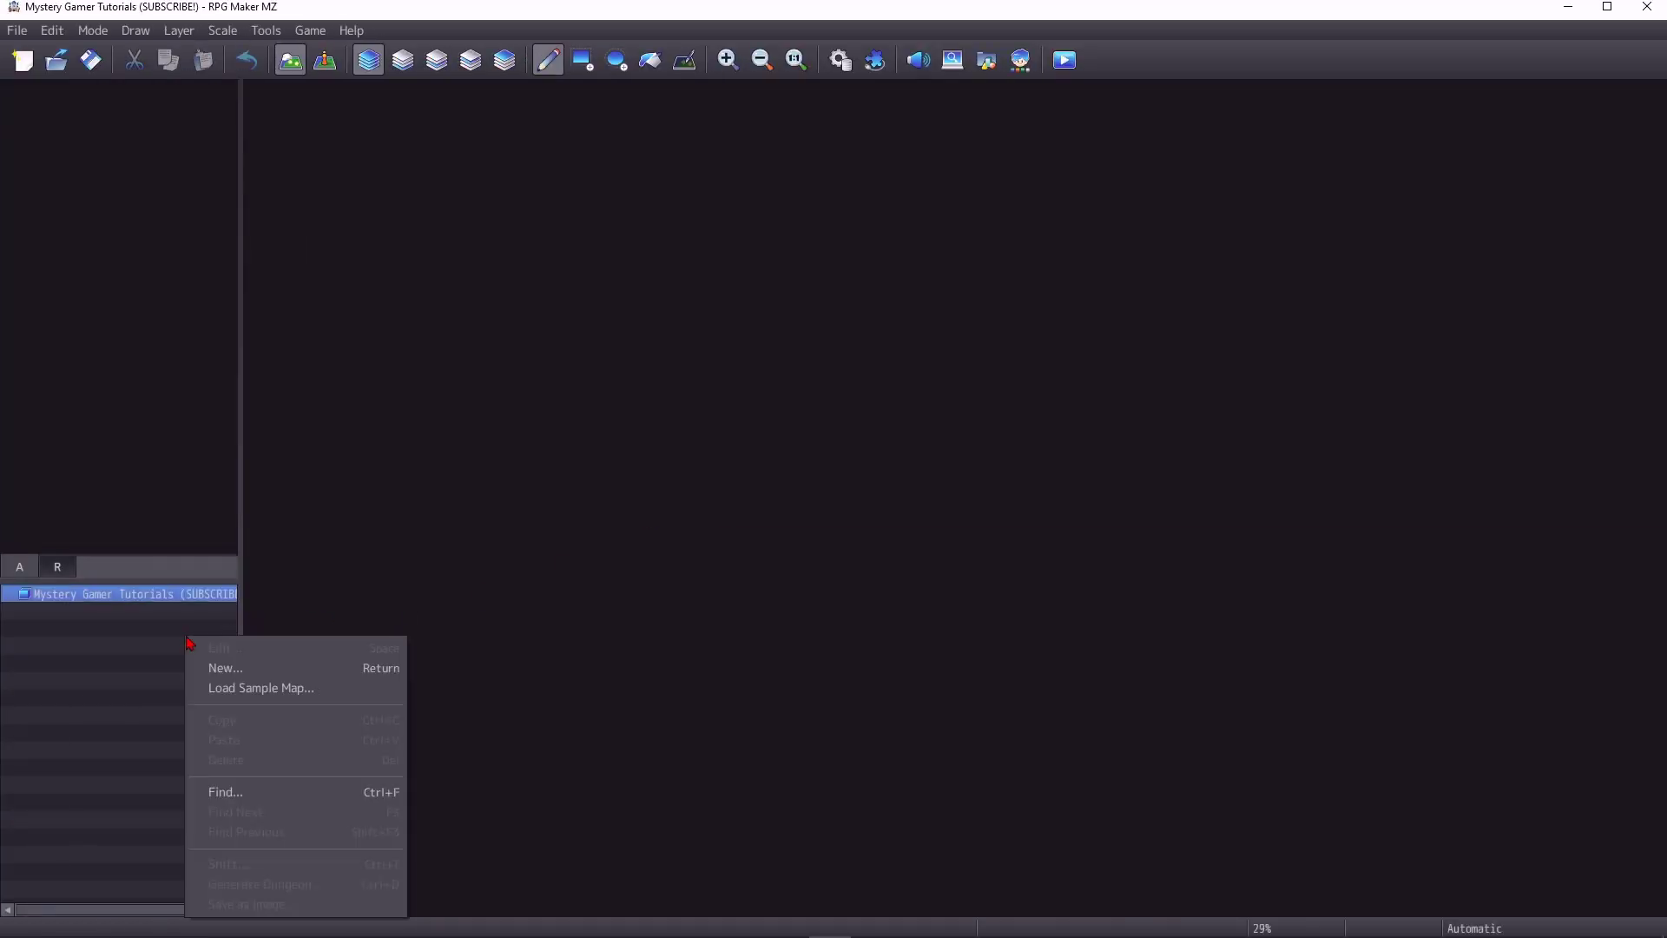
click(215, 674)
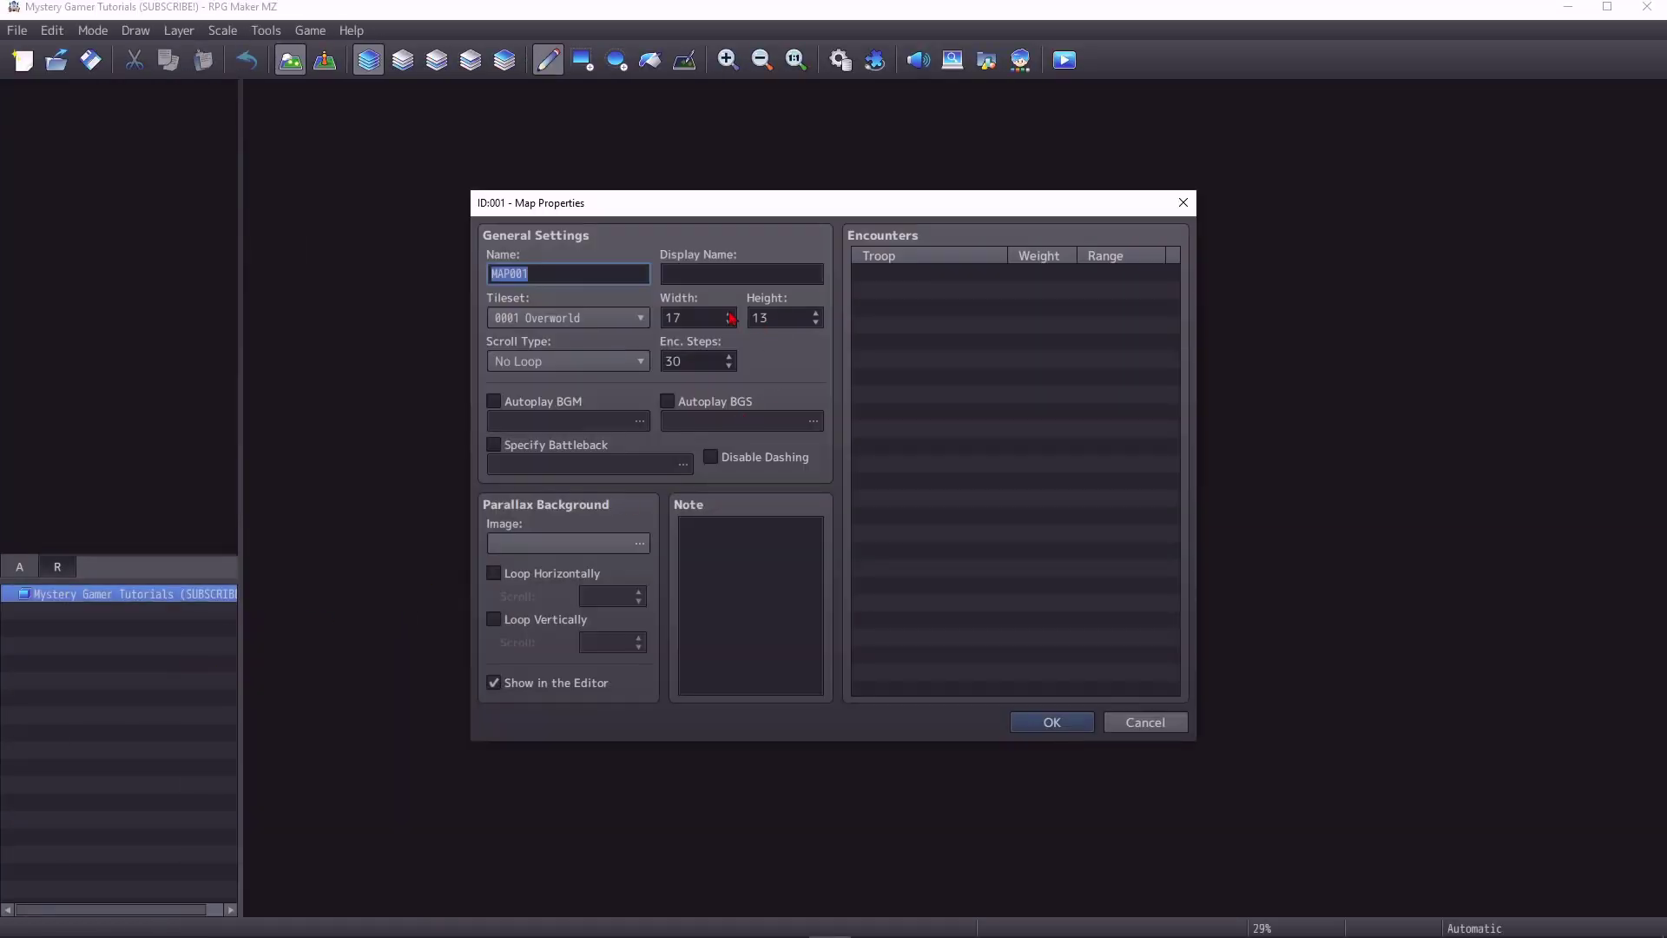
drag(695, 316, 630, 297)
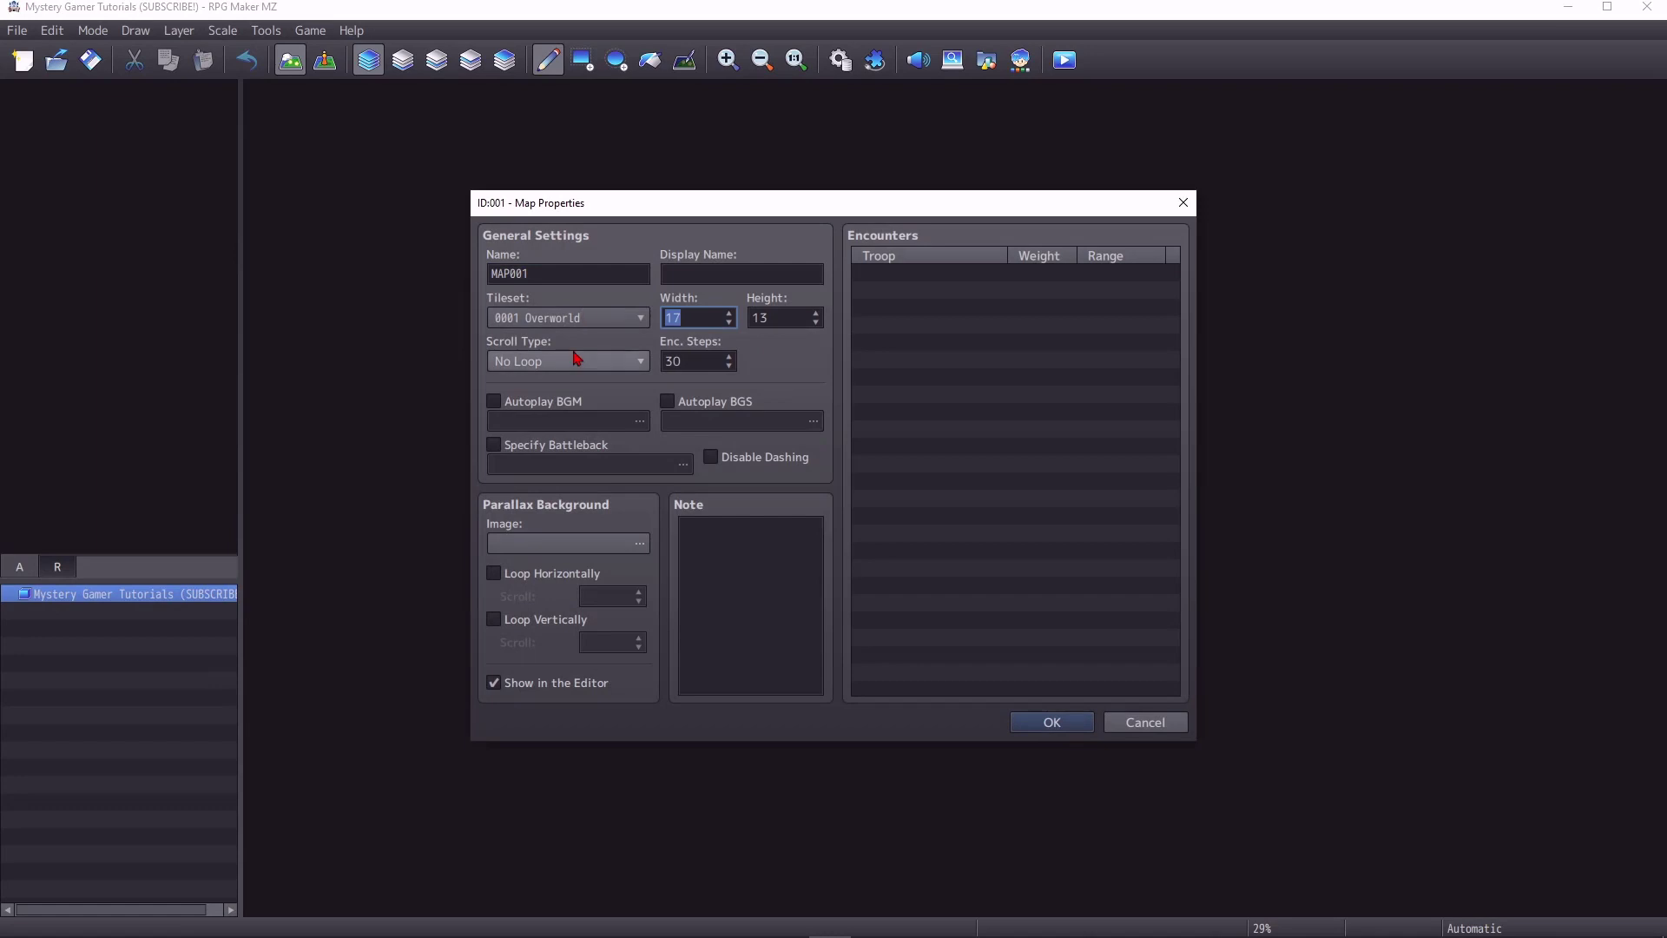
text(1)
double_click(786, 317)
text(15)
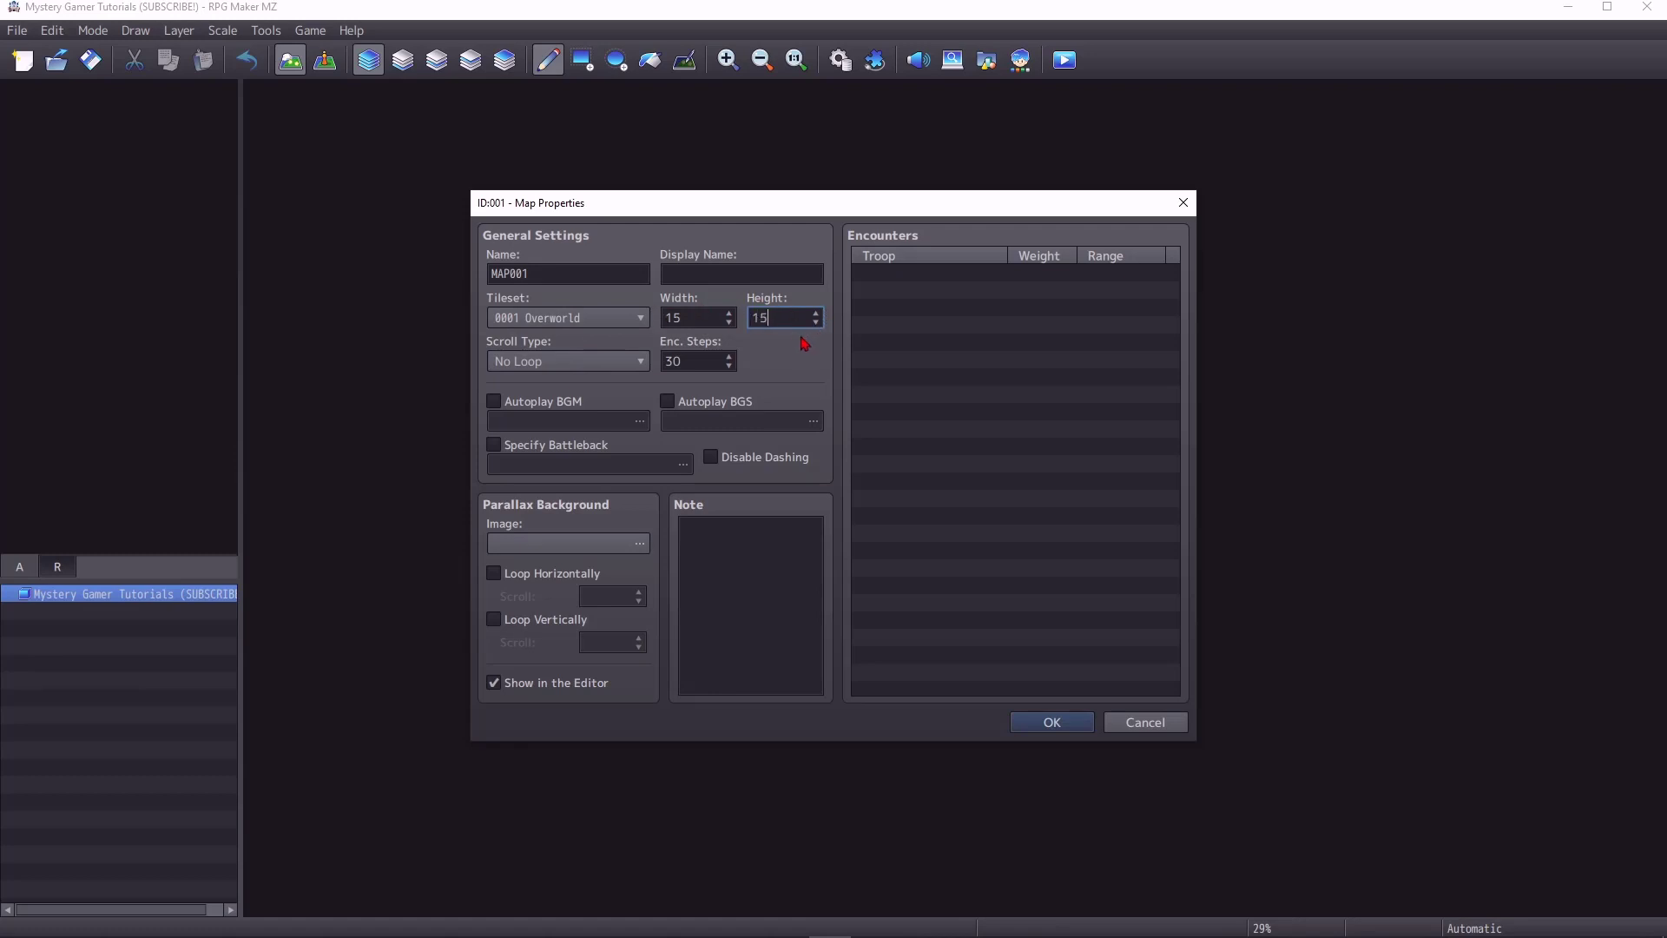
click(624, 318)
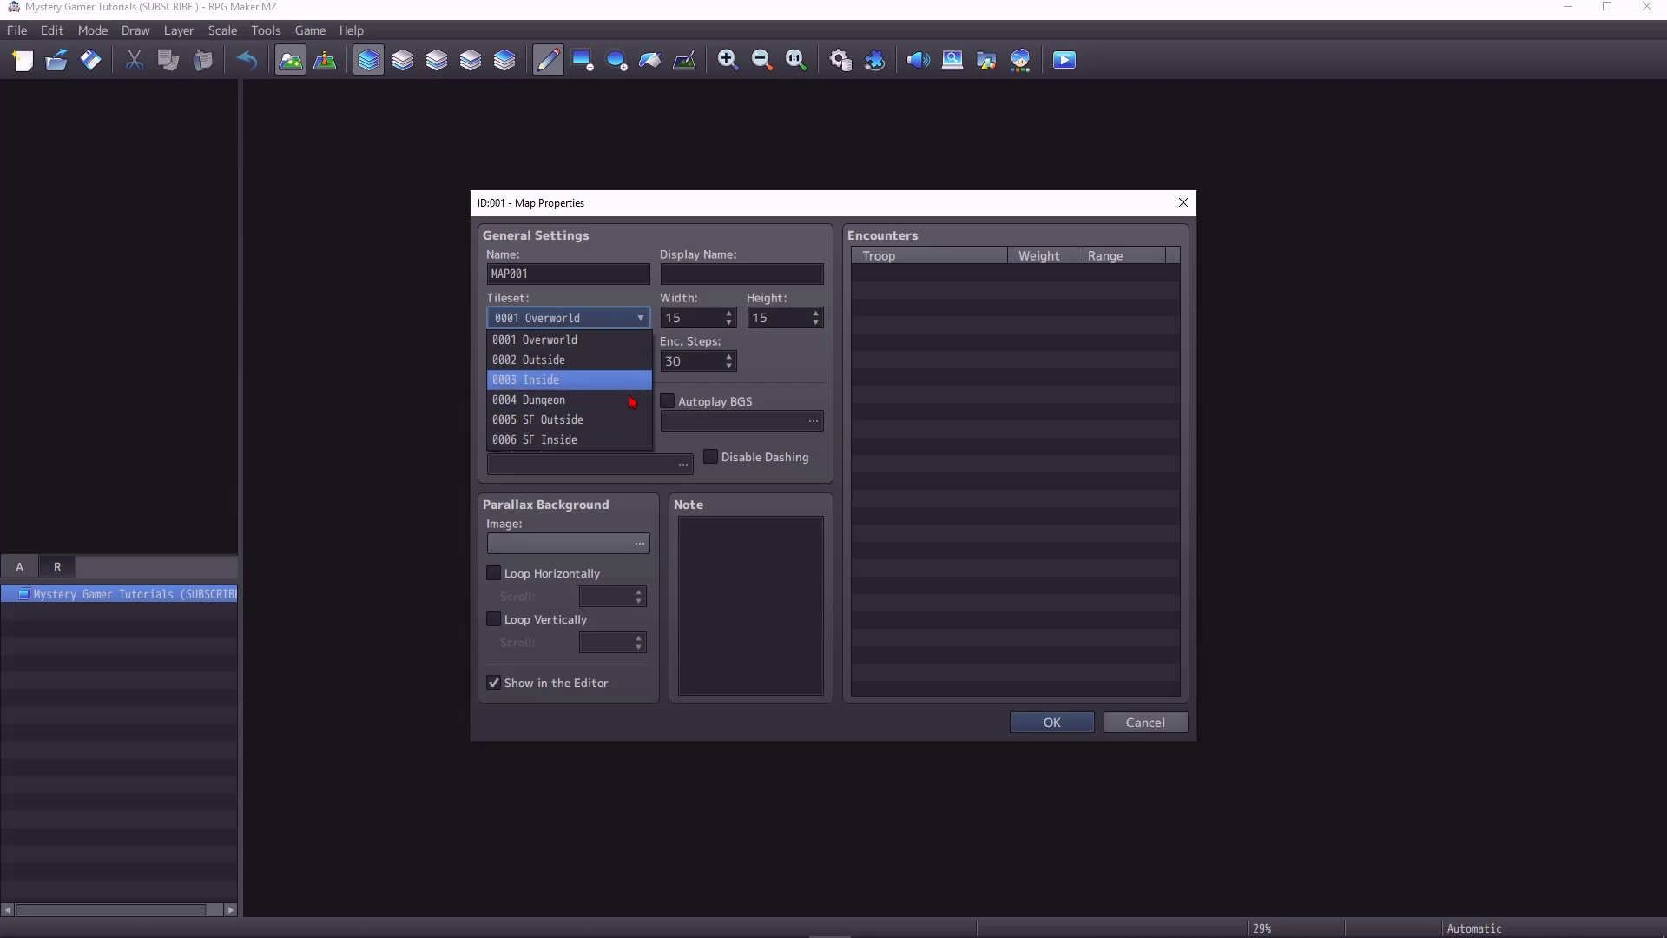
click(622, 366)
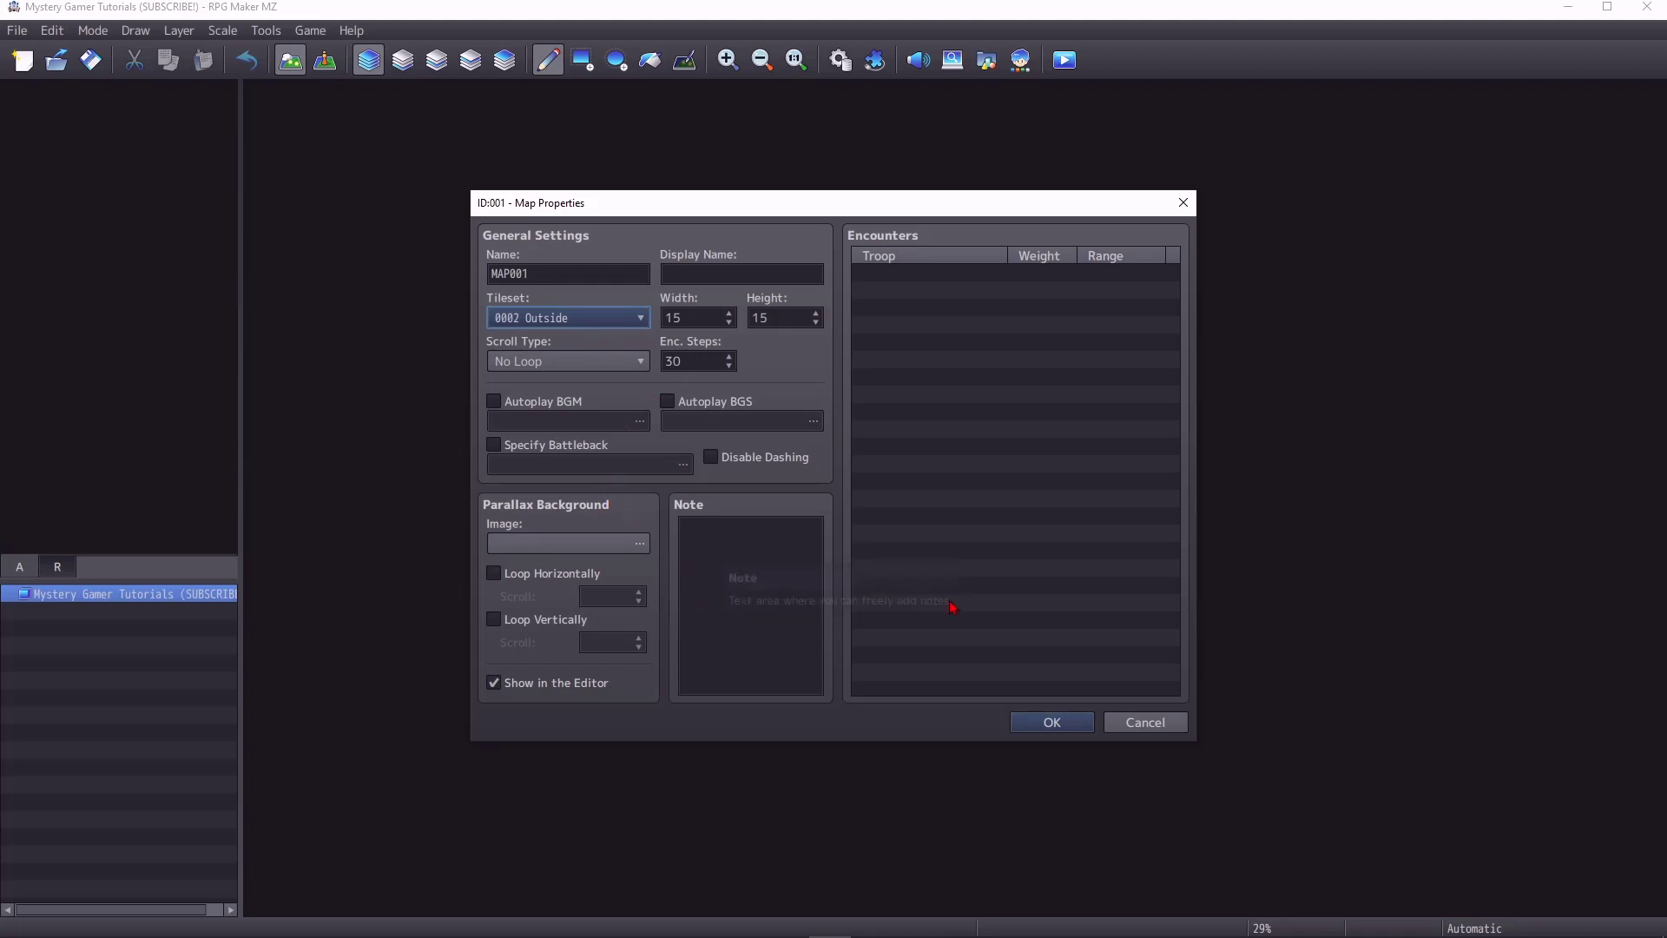
click(1052, 723)
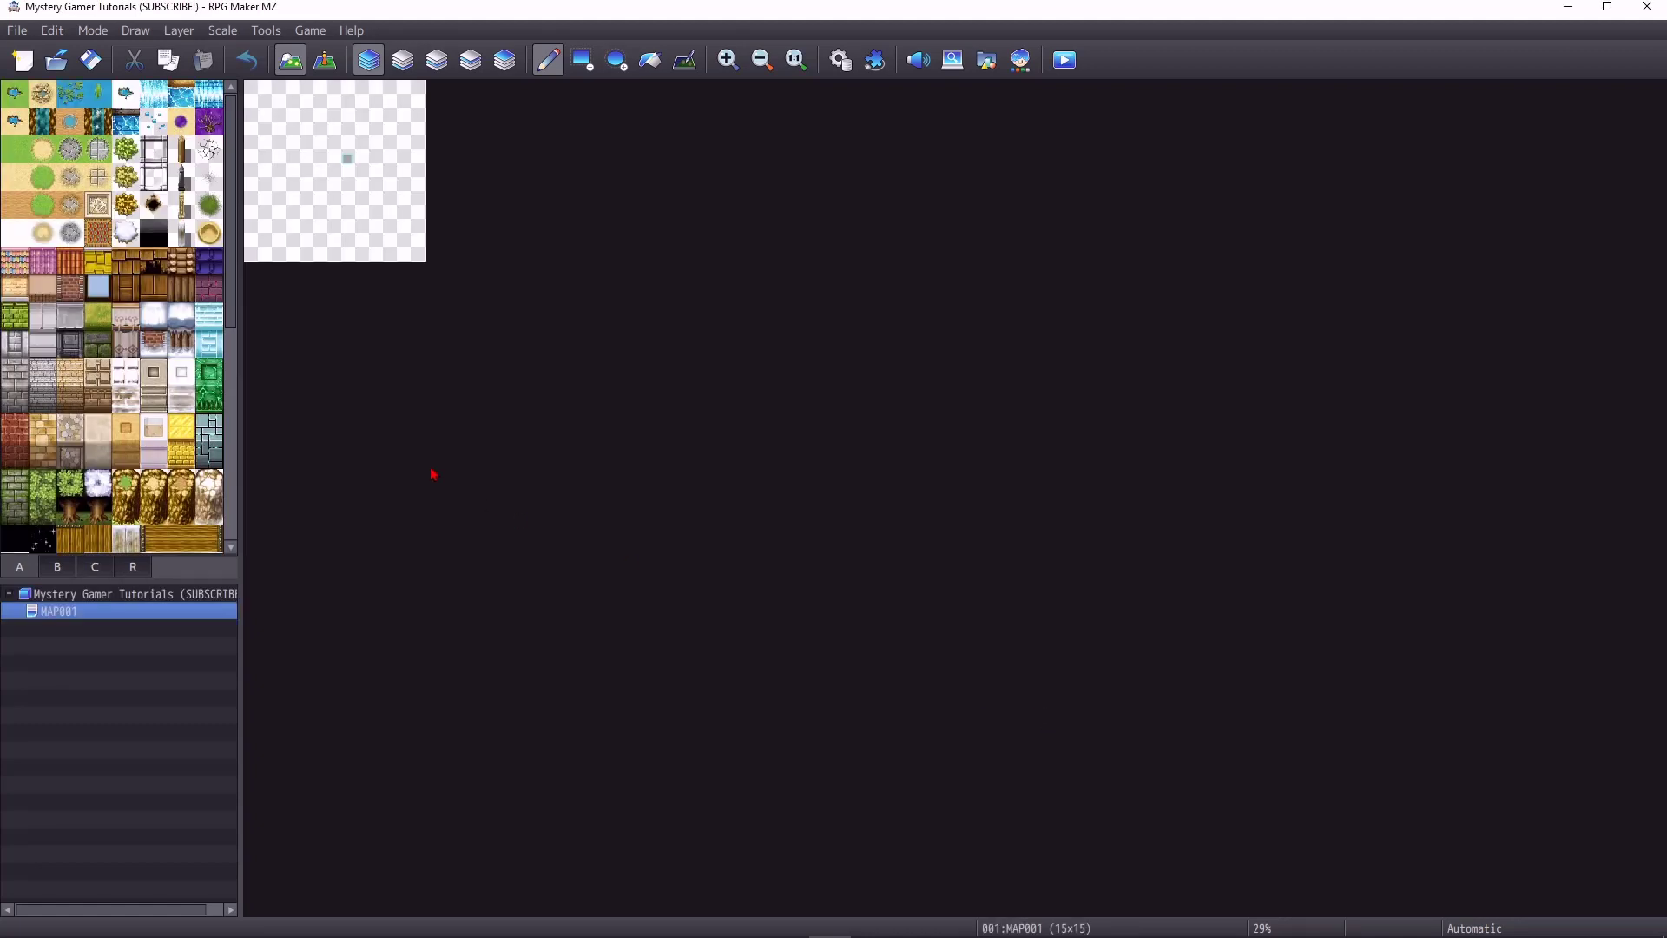
Step: Flood-fill the whole empty map with the plain green Meadow ground tile
ctrl+scroll(309, 186, up, 3)
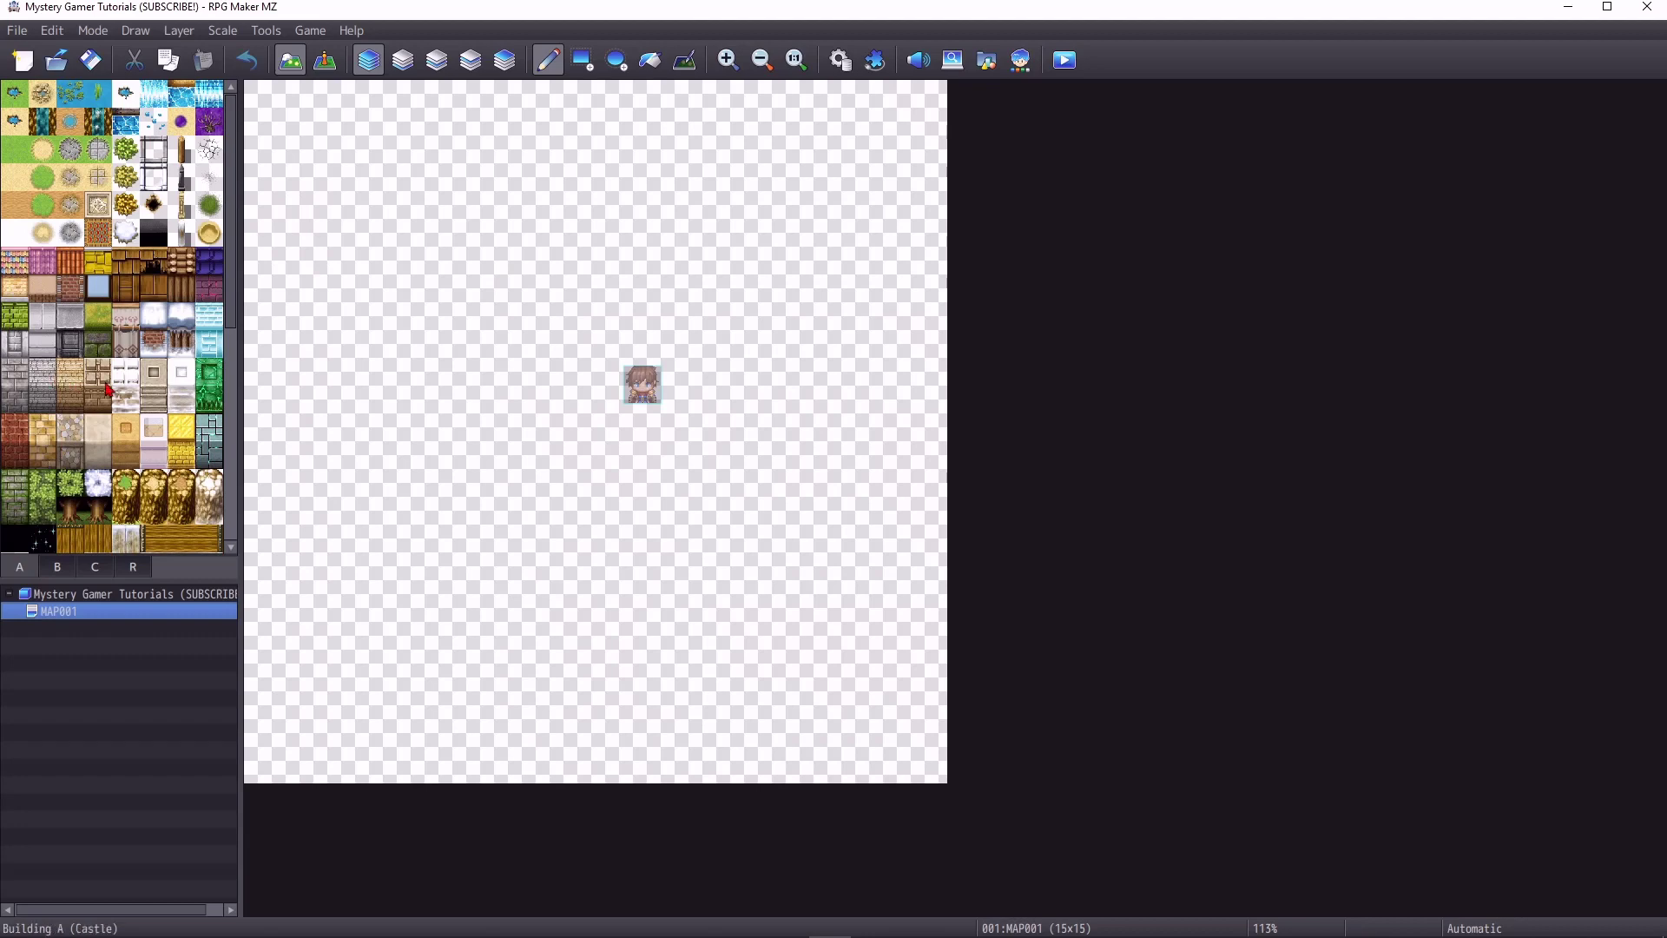
click(15, 149)
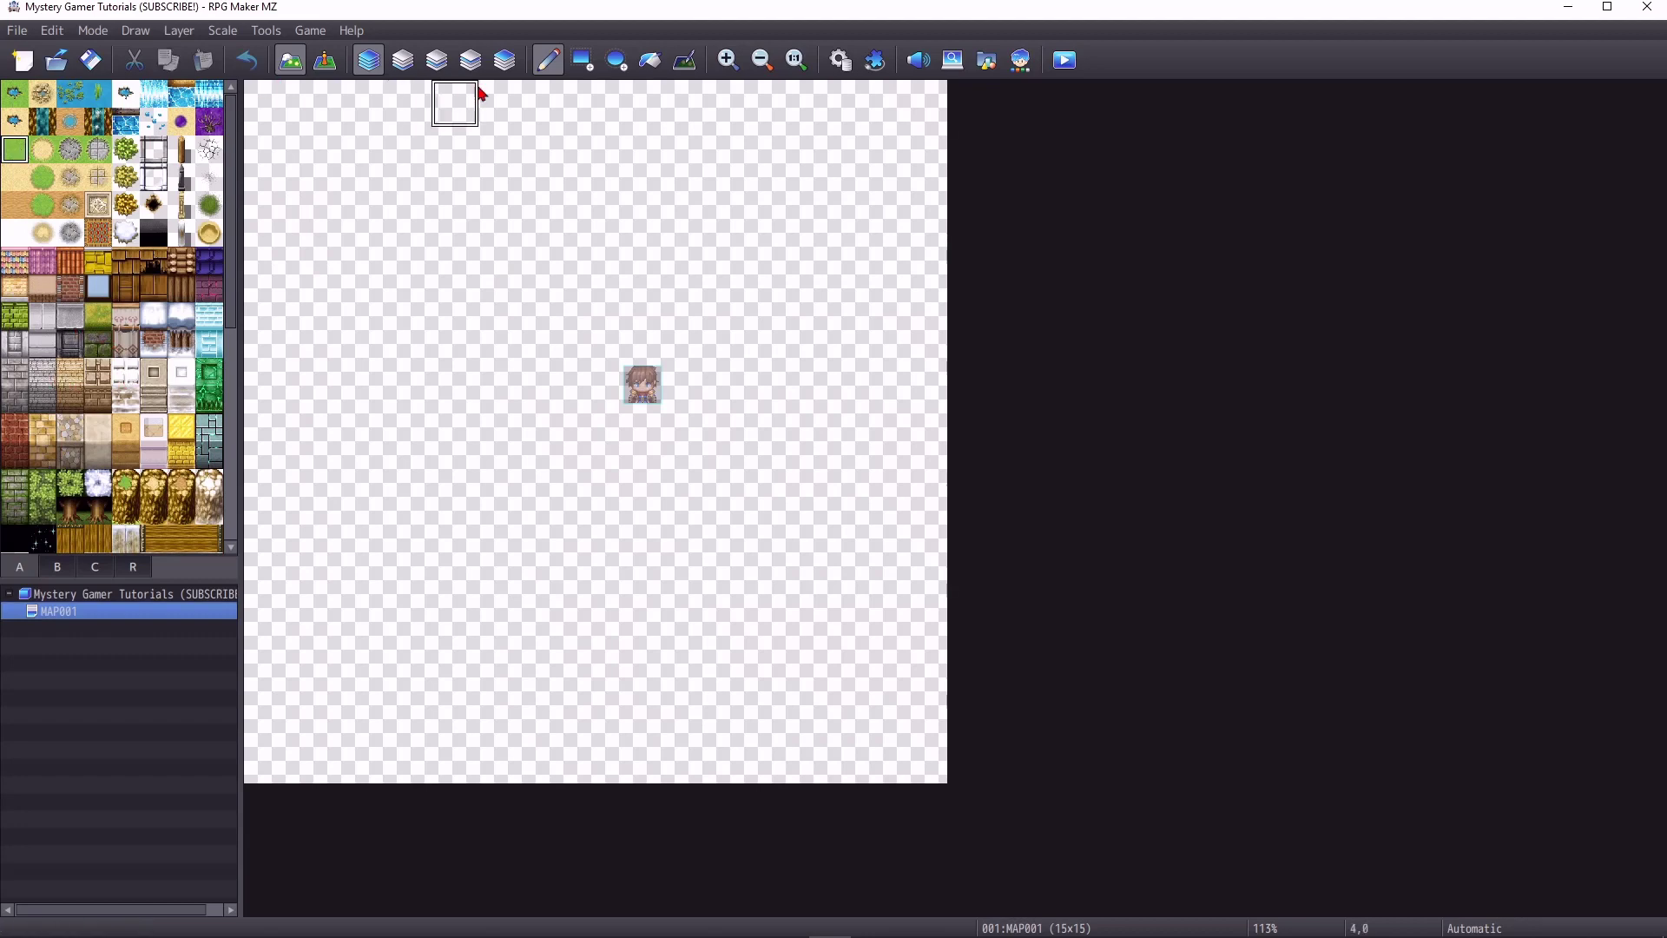
click(649, 60)
click(625, 130)
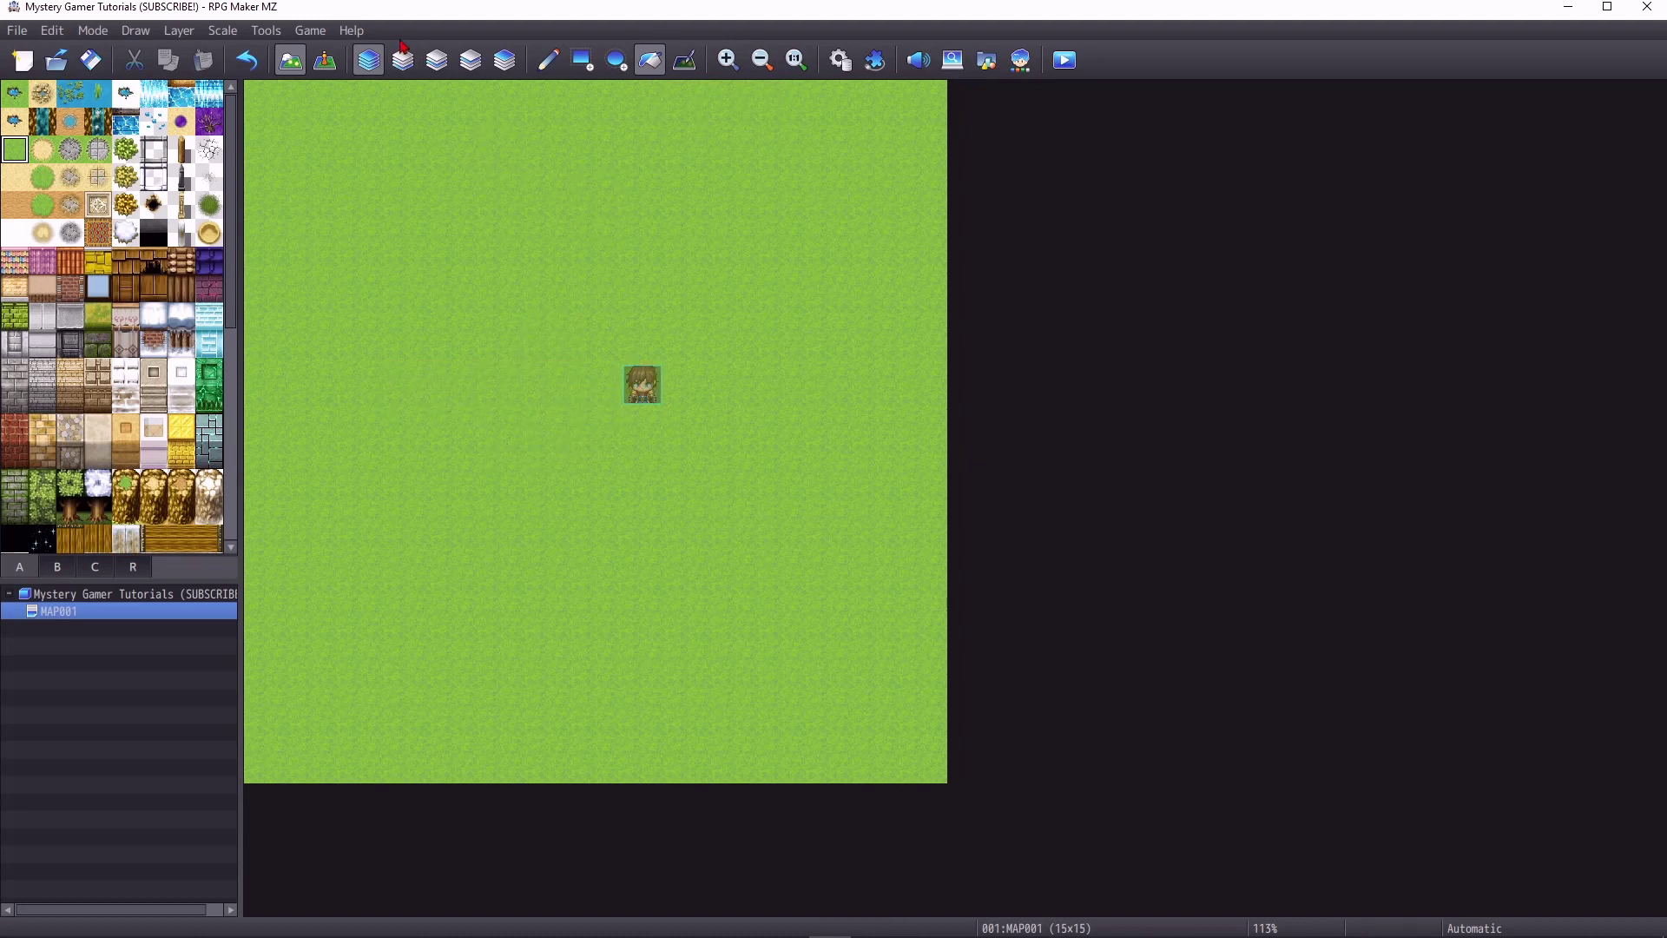
Step: Move the player's starting position to tile 7,6 in event mode and return to map editing
click(325, 60)
drag(643, 384, 589, 388)
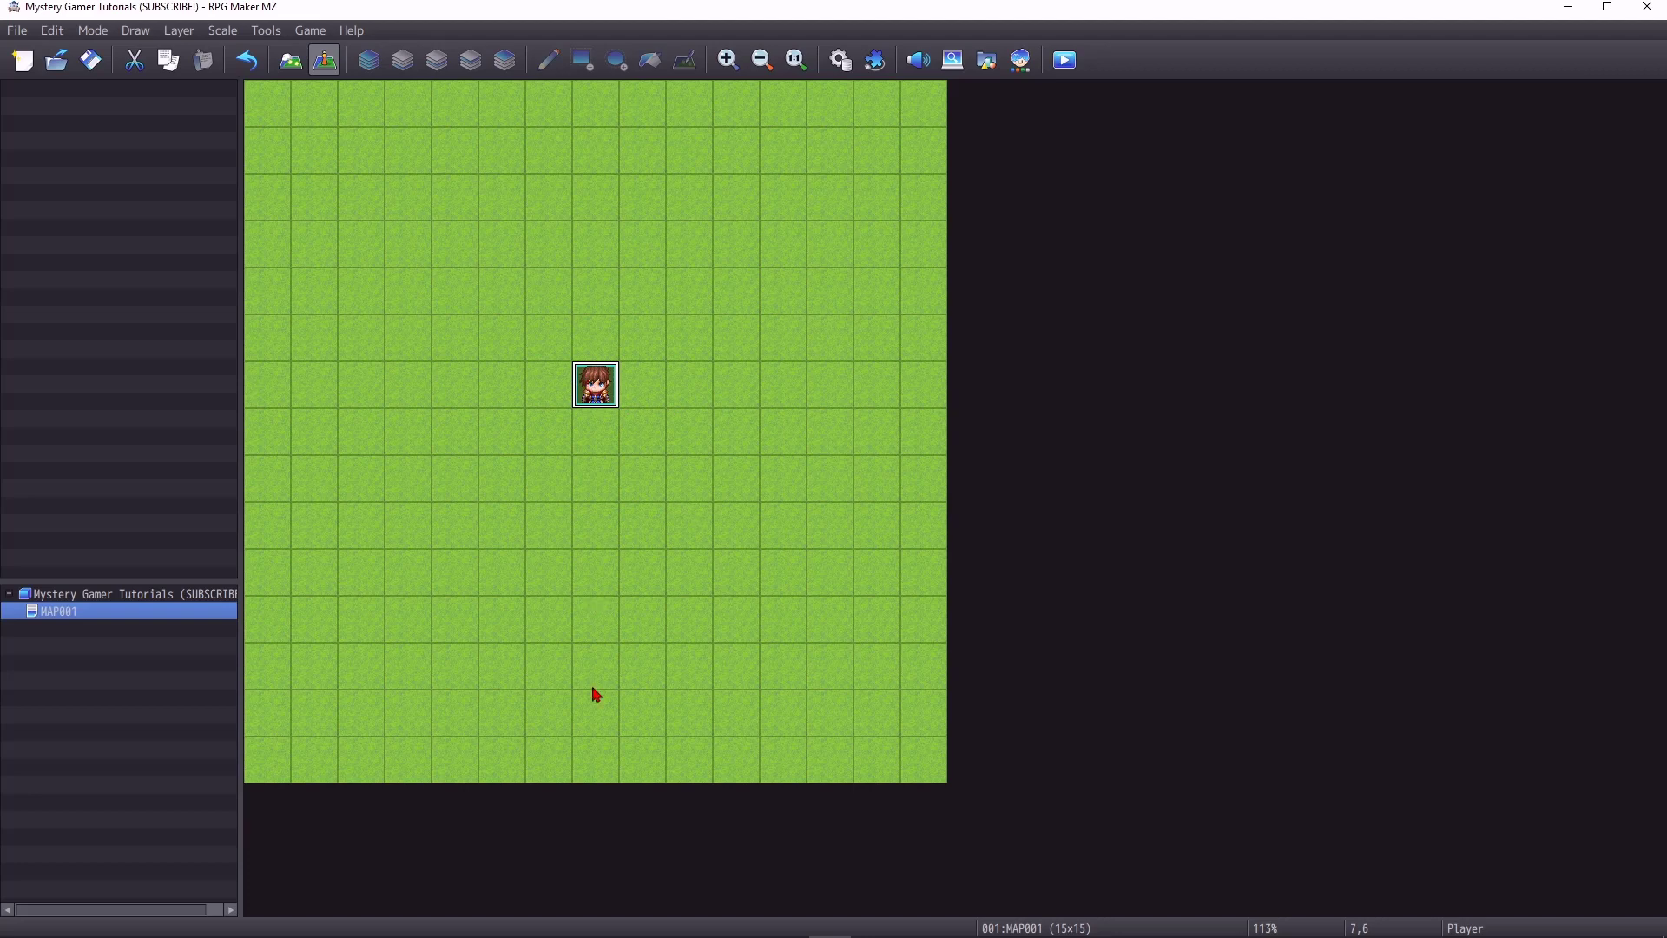
click(290, 60)
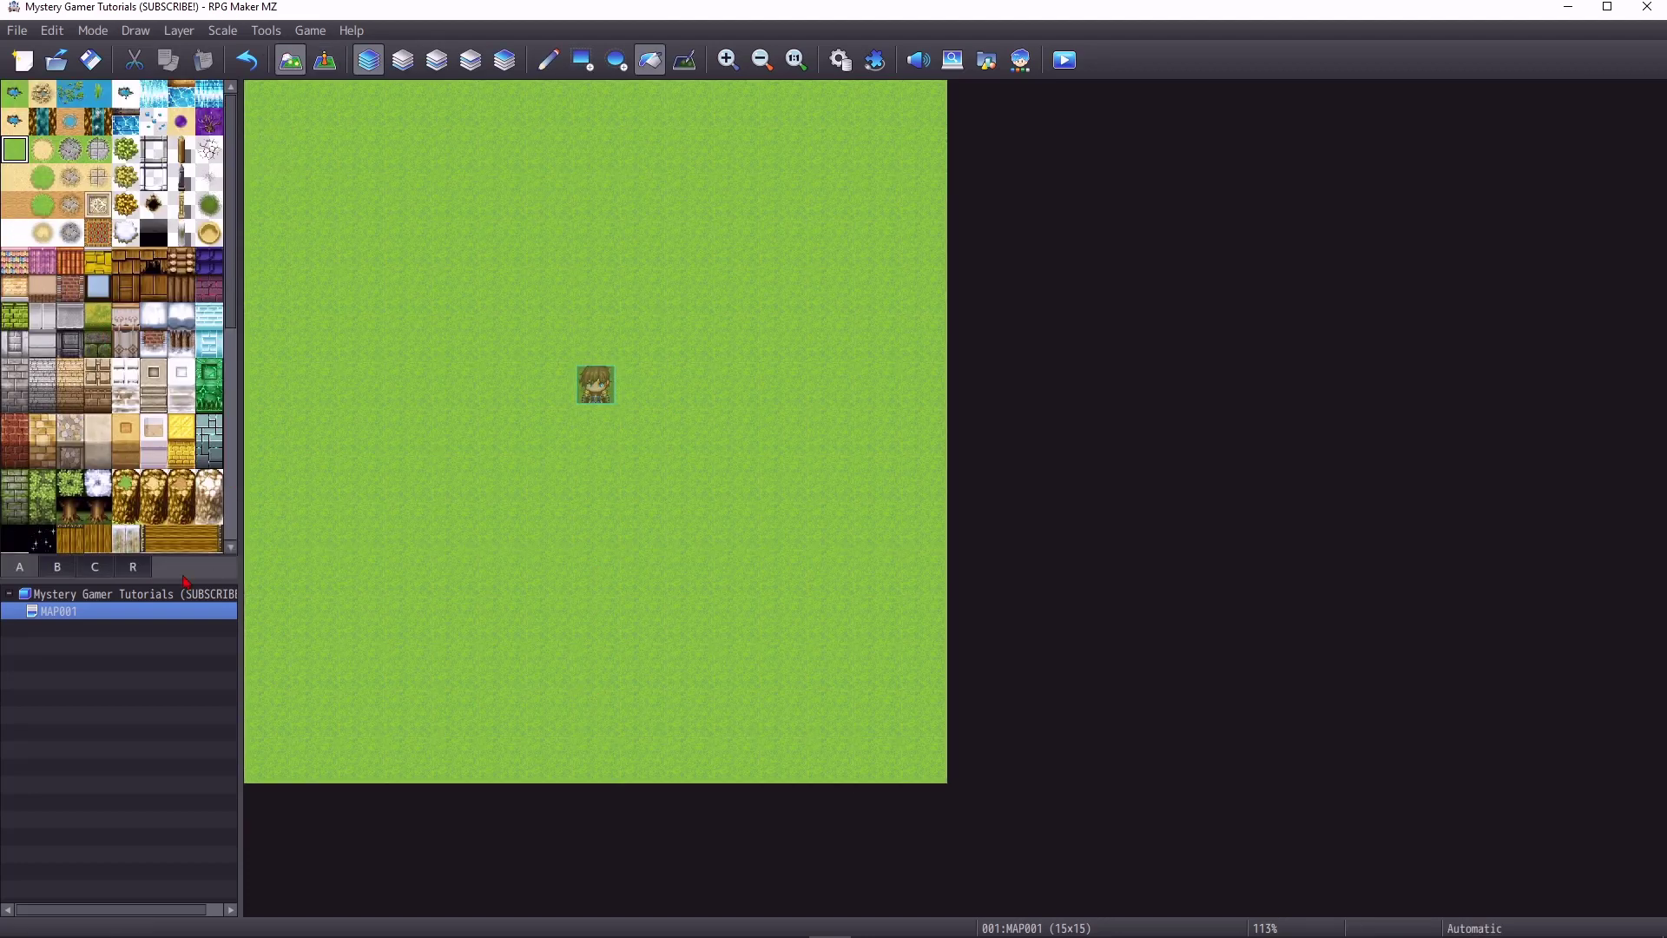
Step: Try flood-filling the map with Large Tree tiles, undo it, and draw five separate large trees around the player with the pencil
scroll(103, 538, down, 3)
click(57, 567)
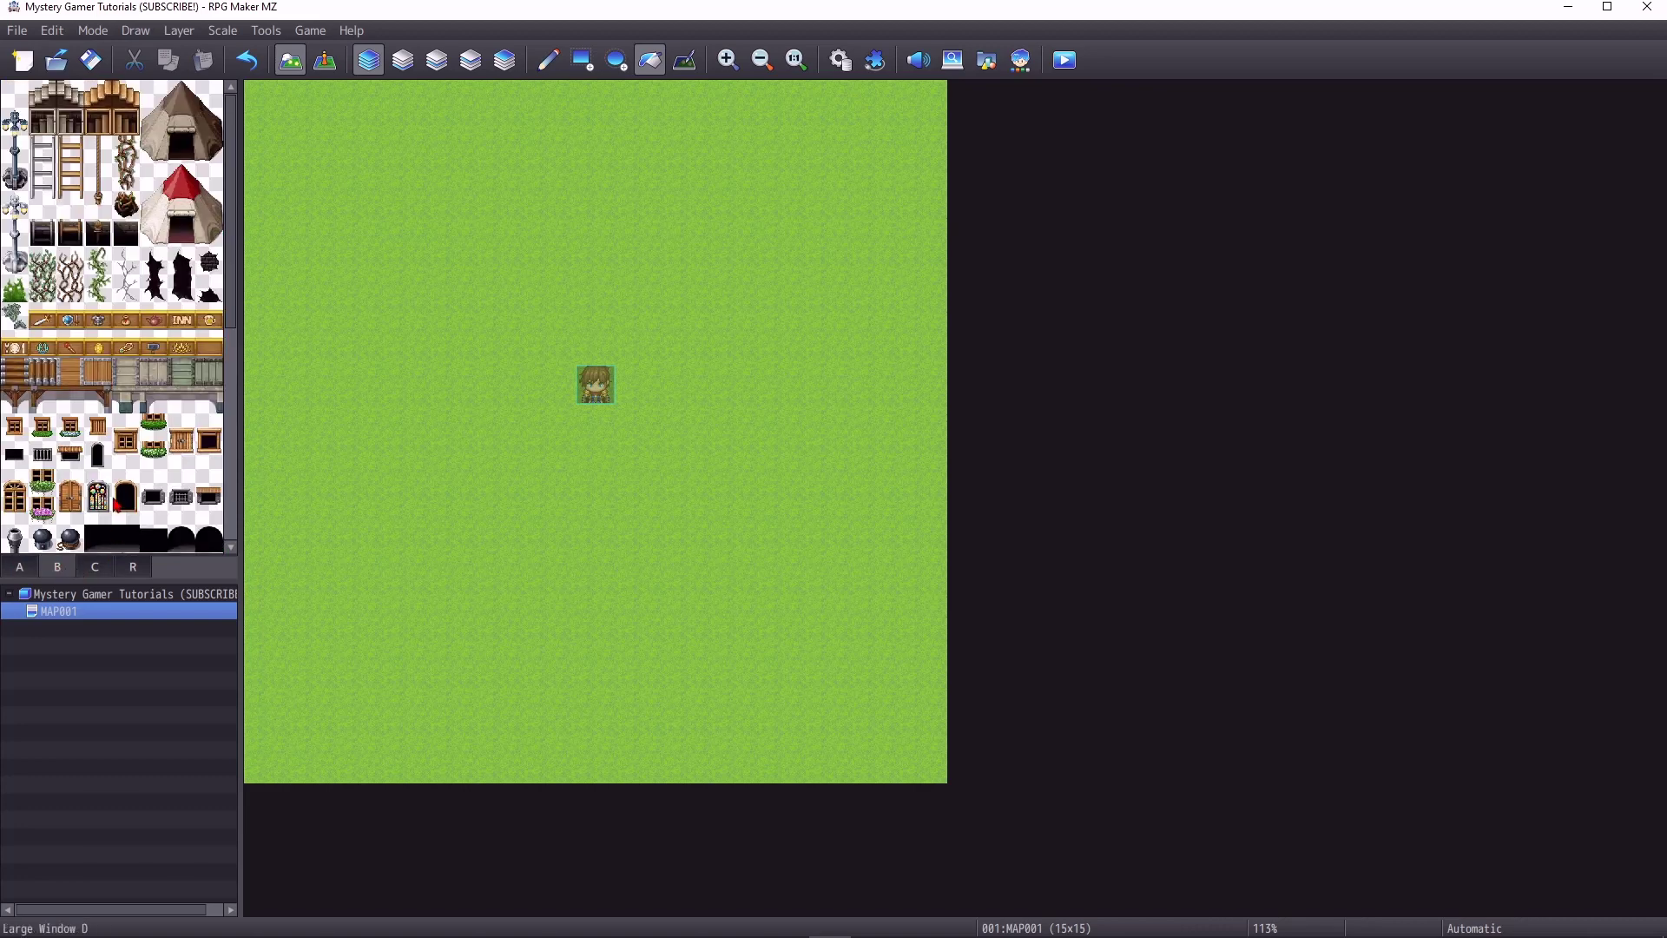
scroll(116, 521, down, 5)
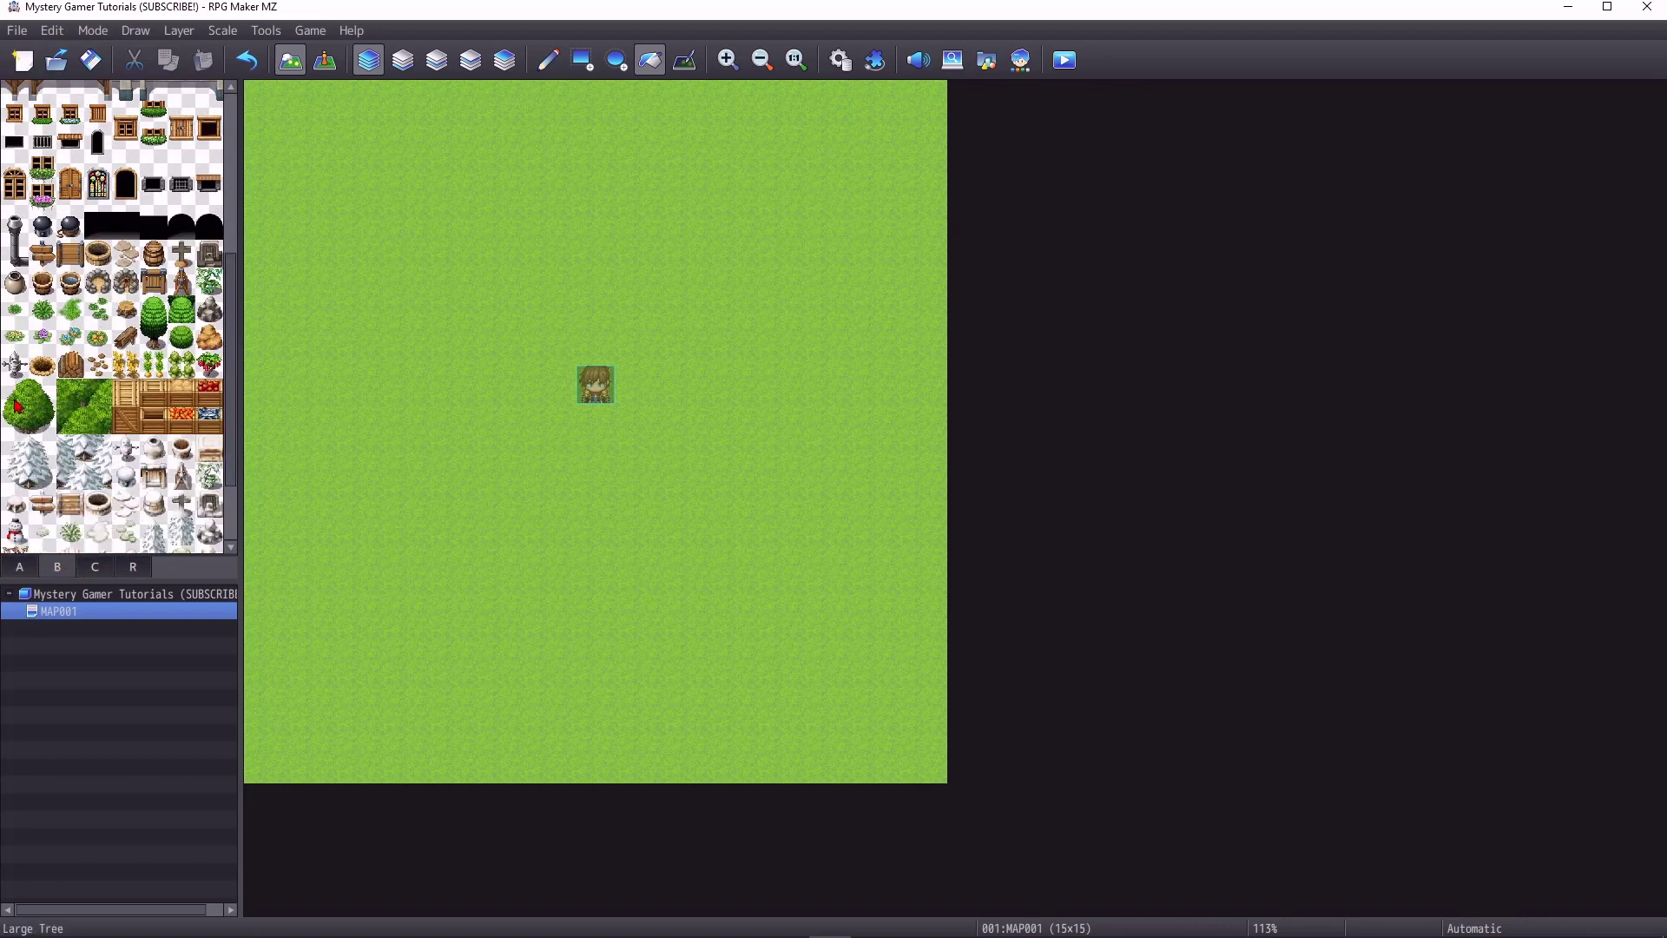
click(30, 416)
click(362, 469)
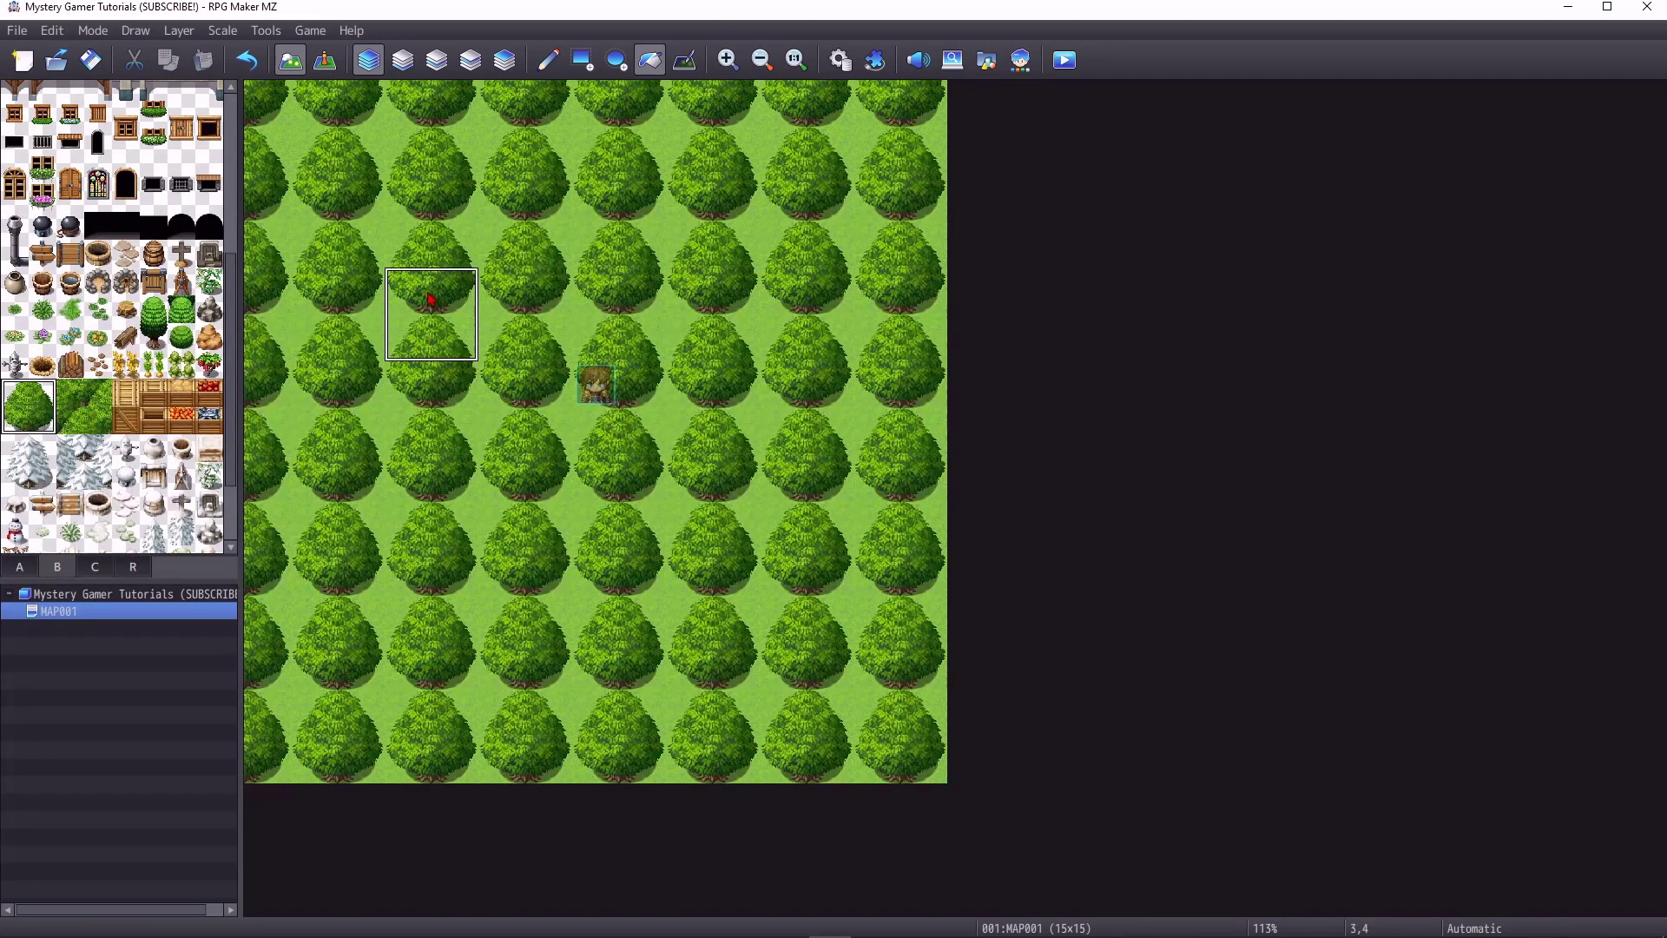
key(ctrl+z)
click(548, 60)
click(371, 259)
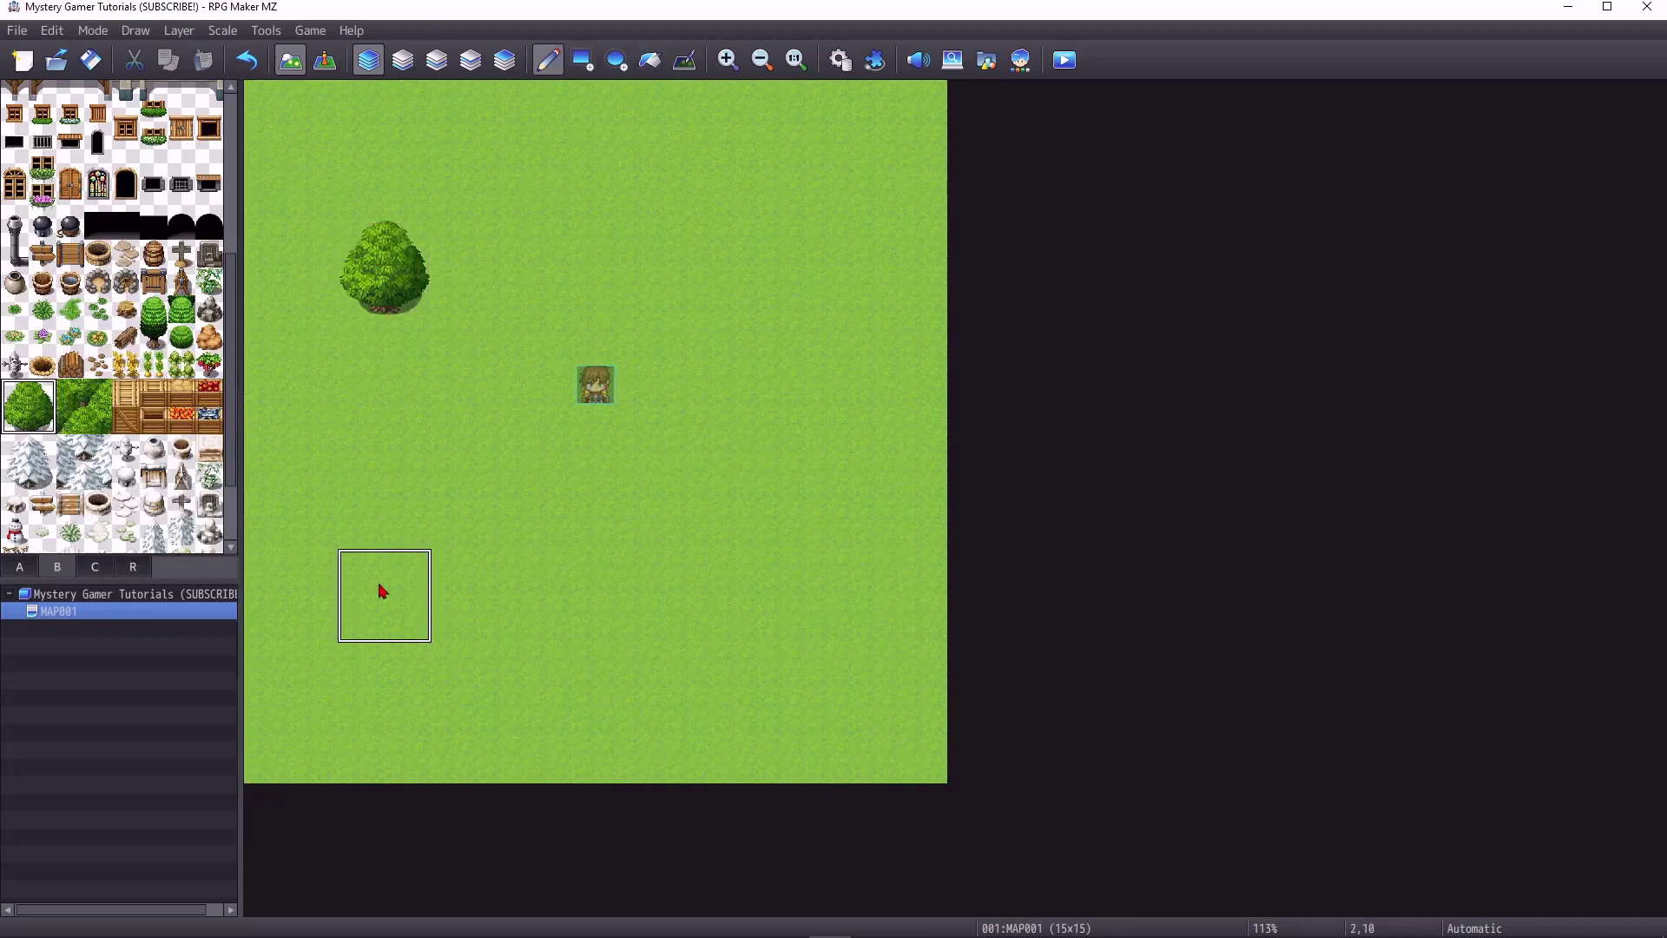
click(380, 587)
click(655, 544)
click(813, 236)
click(670, 165)
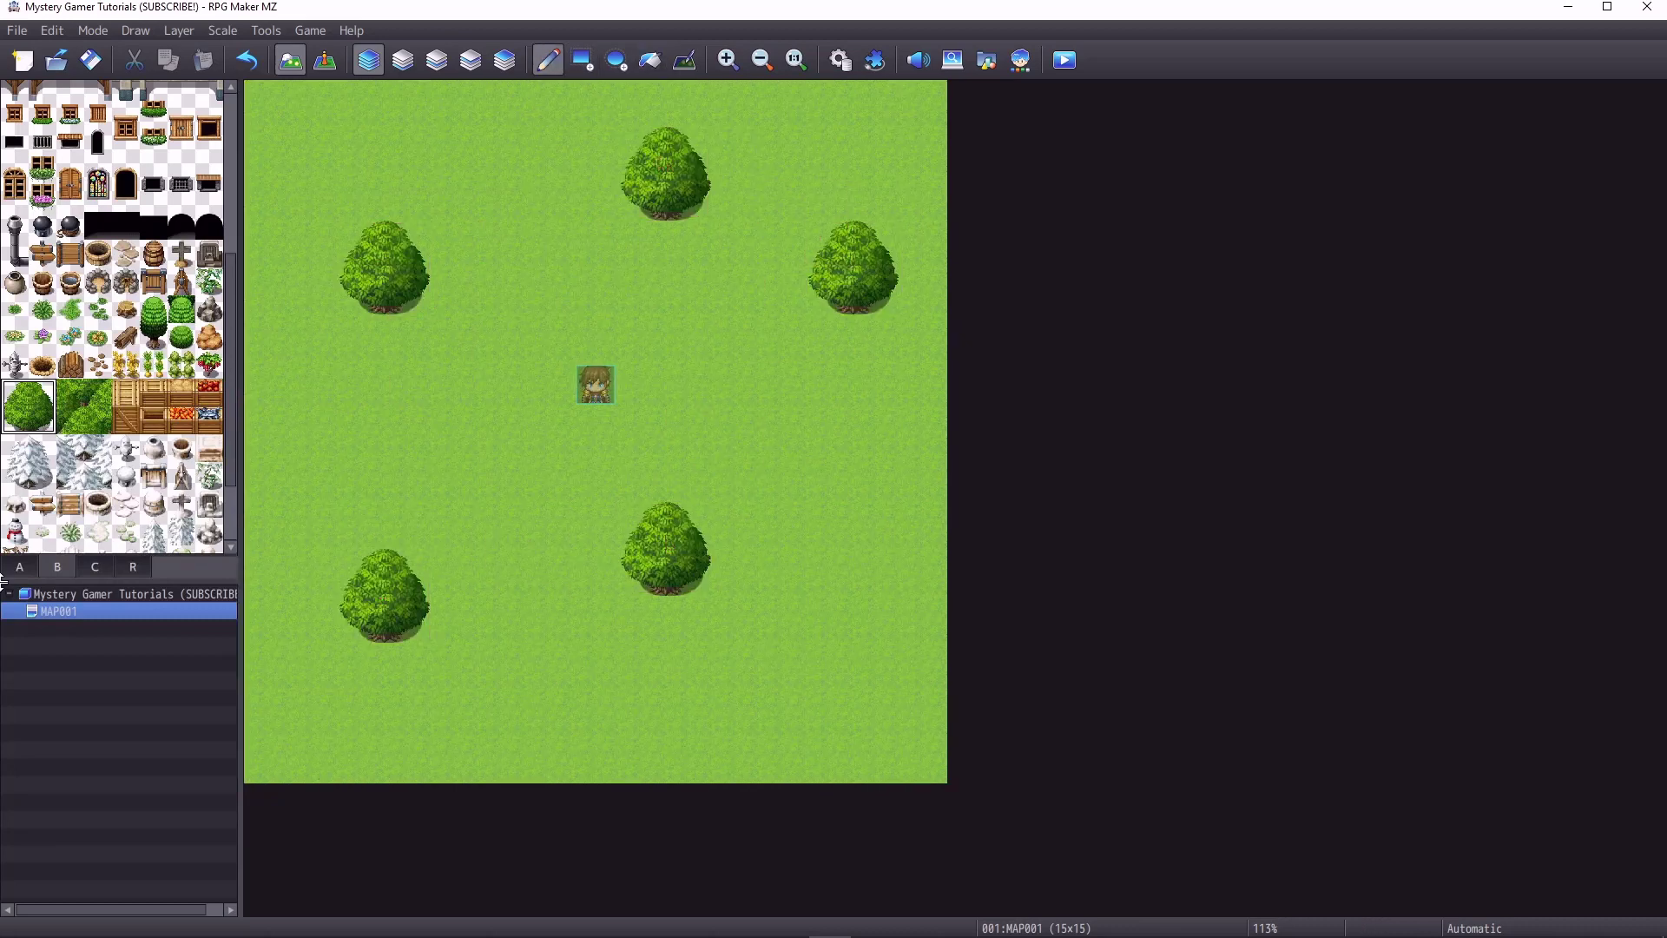
Step: Paint a sandy path from the map's top edge past the player to the bottom edge and across to the lower-right corner
click(19, 567)
scroll(4, 160, up, 1)
scroll(4, 161, up, 1)
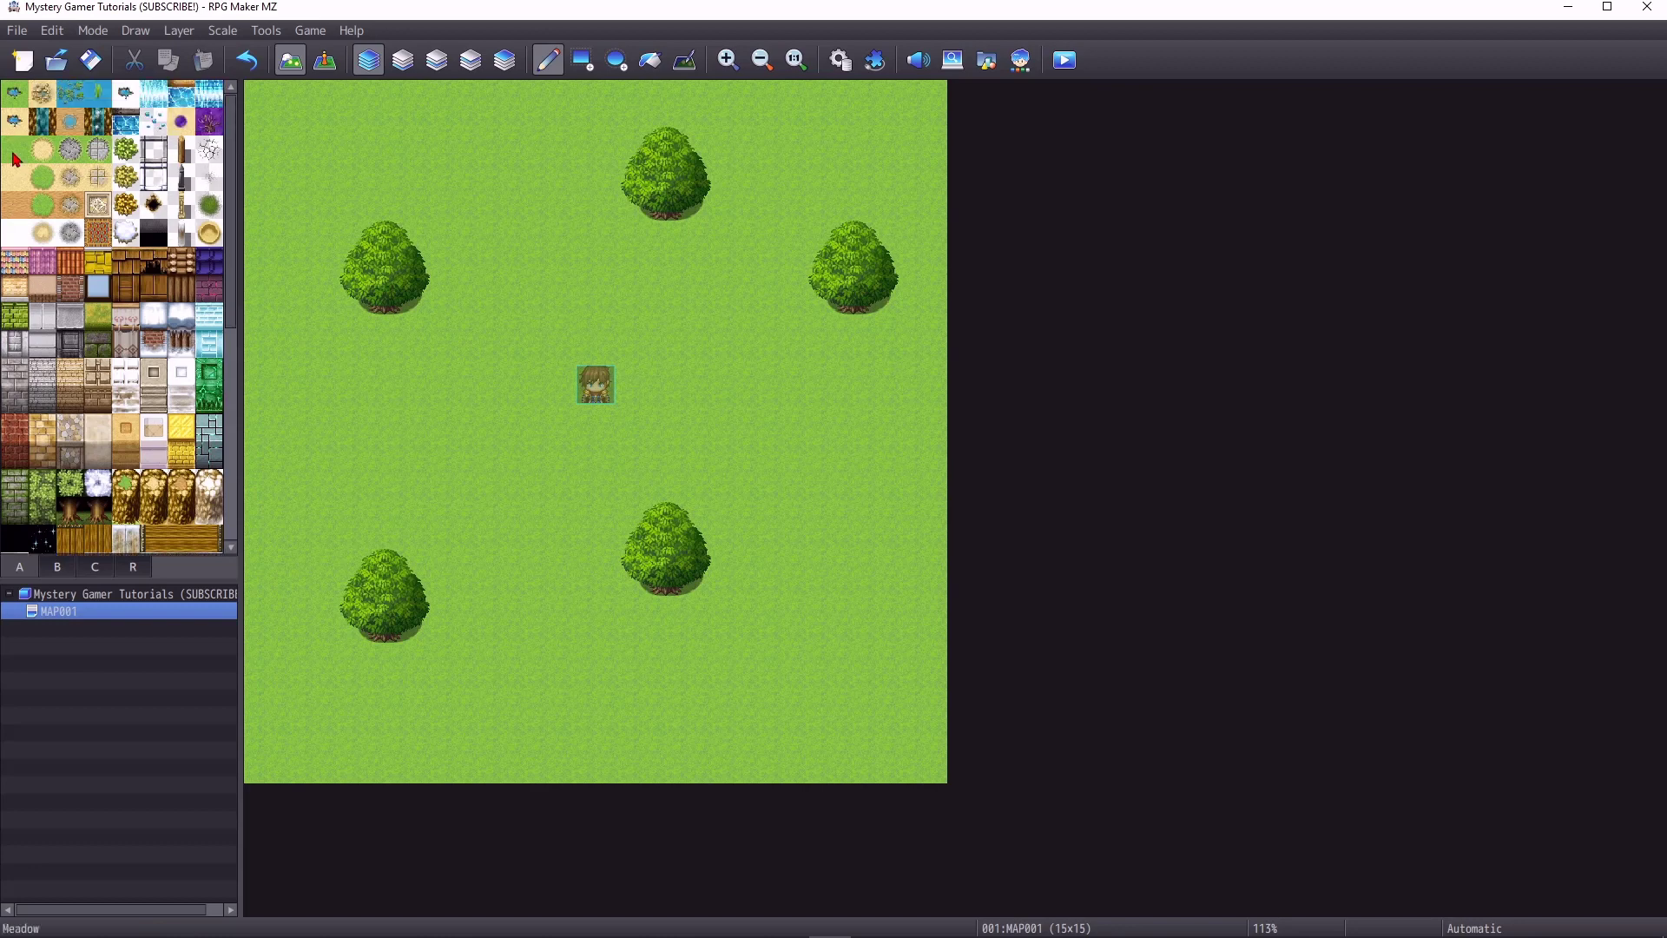
click(41, 149)
mouse_move(529, 120)
mouse_down()
mouse_move(566, 205)
mouse_move(542, 110)
mouse_move(577, 186)
mouse_move(541, 228)
mouse_move(544, 524)
mouse_move(686, 663)
mouse_move(849, 673)
mouse_move(897, 592)
mouse_move(878, 565)
mouse_move(904, 633)
mouse_move(825, 688)
mouse_move(934, 760)
mouse_move(935, 738)
mouse_up()
mouse_move(536, 536)
mouse_down()
mouse_move(514, 479)
mouse_move(539, 565)
mouse_move(911, 769)
mouse_move(740, 712)
mouse_move(614, 739)
mouse_move(673, 773)
mouse_up()
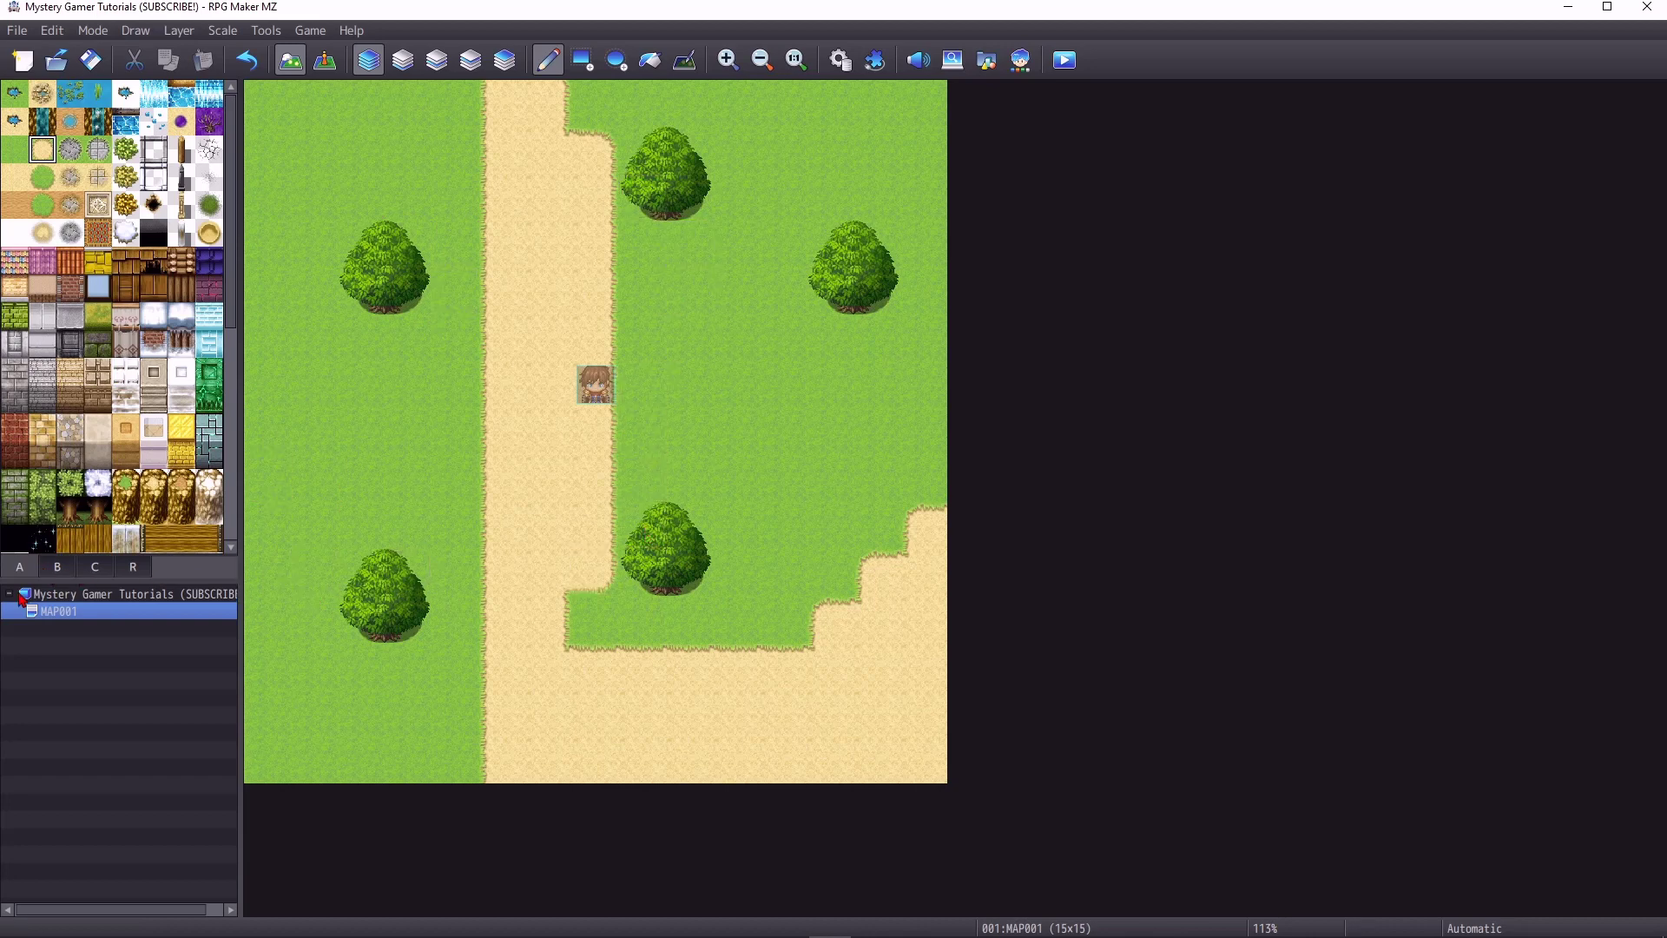
Step: Look through the tilesets in the database and compare the modes and image sets of Overworld and Outside
click(96, 567)
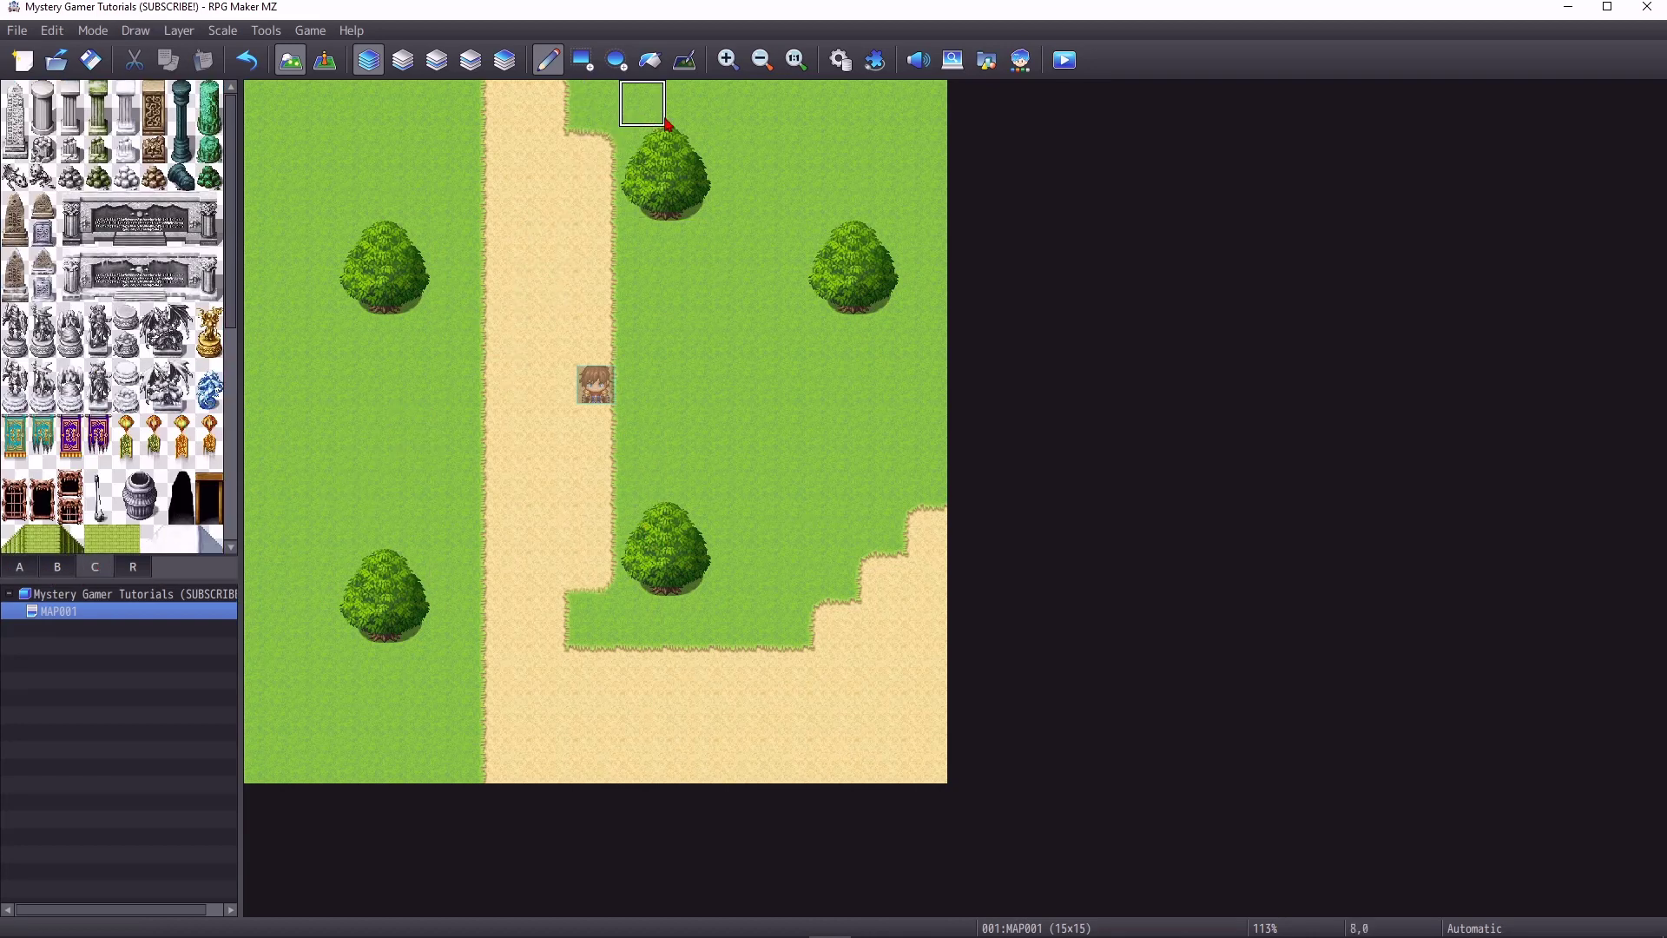
click(838, 61)
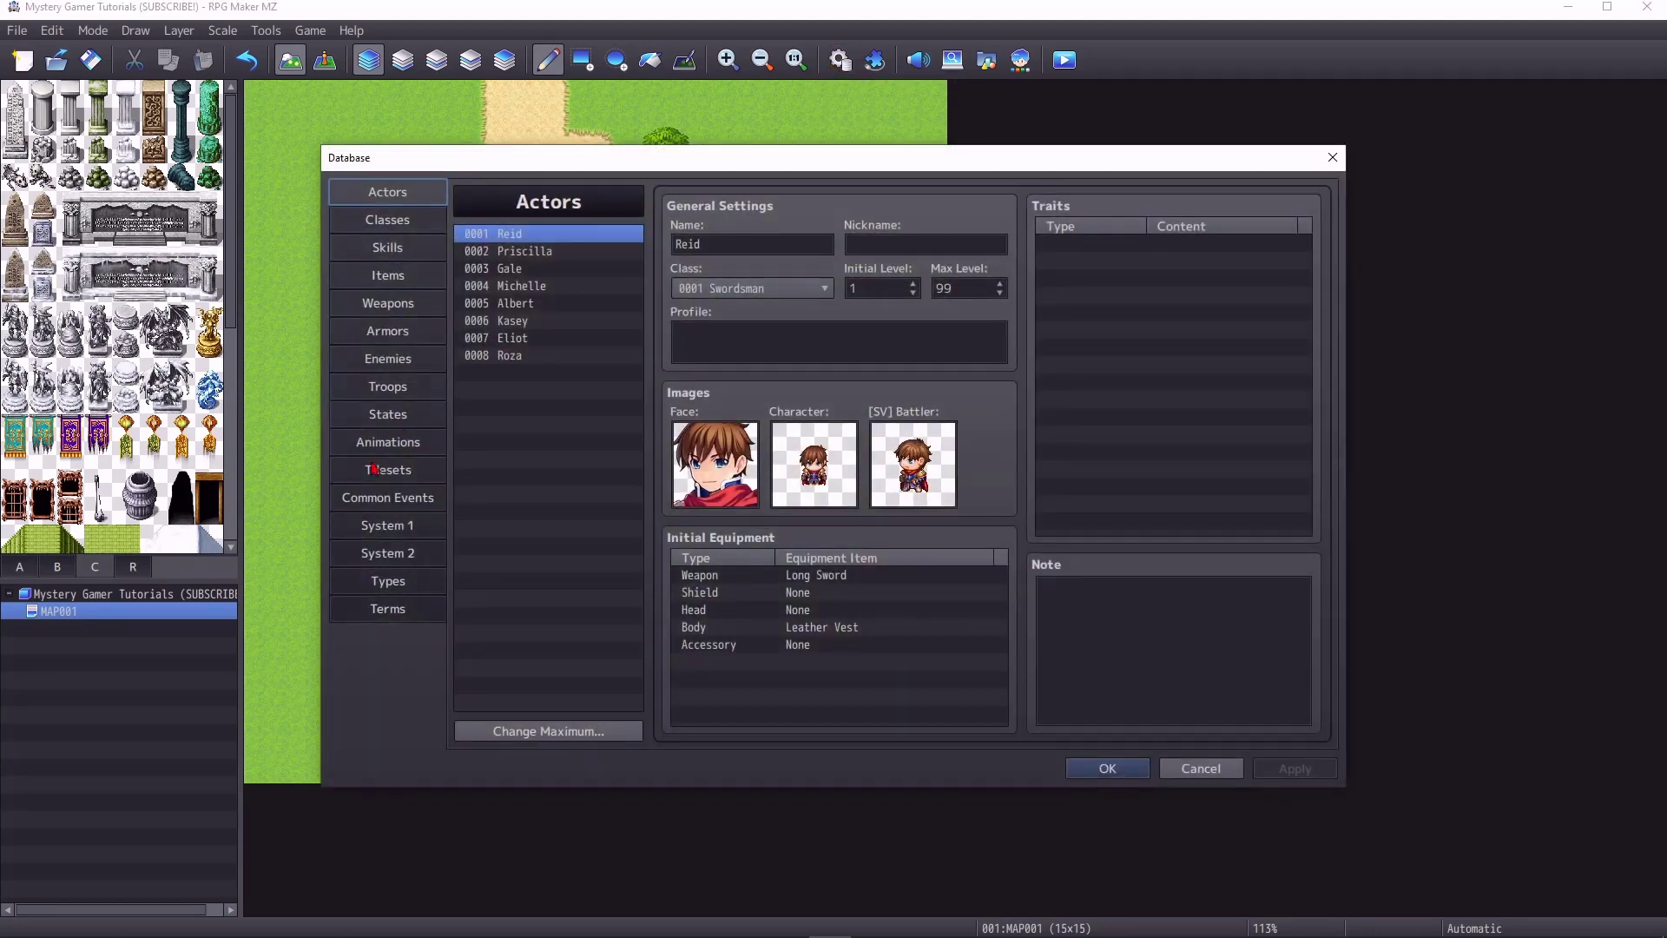
click(376, 473)
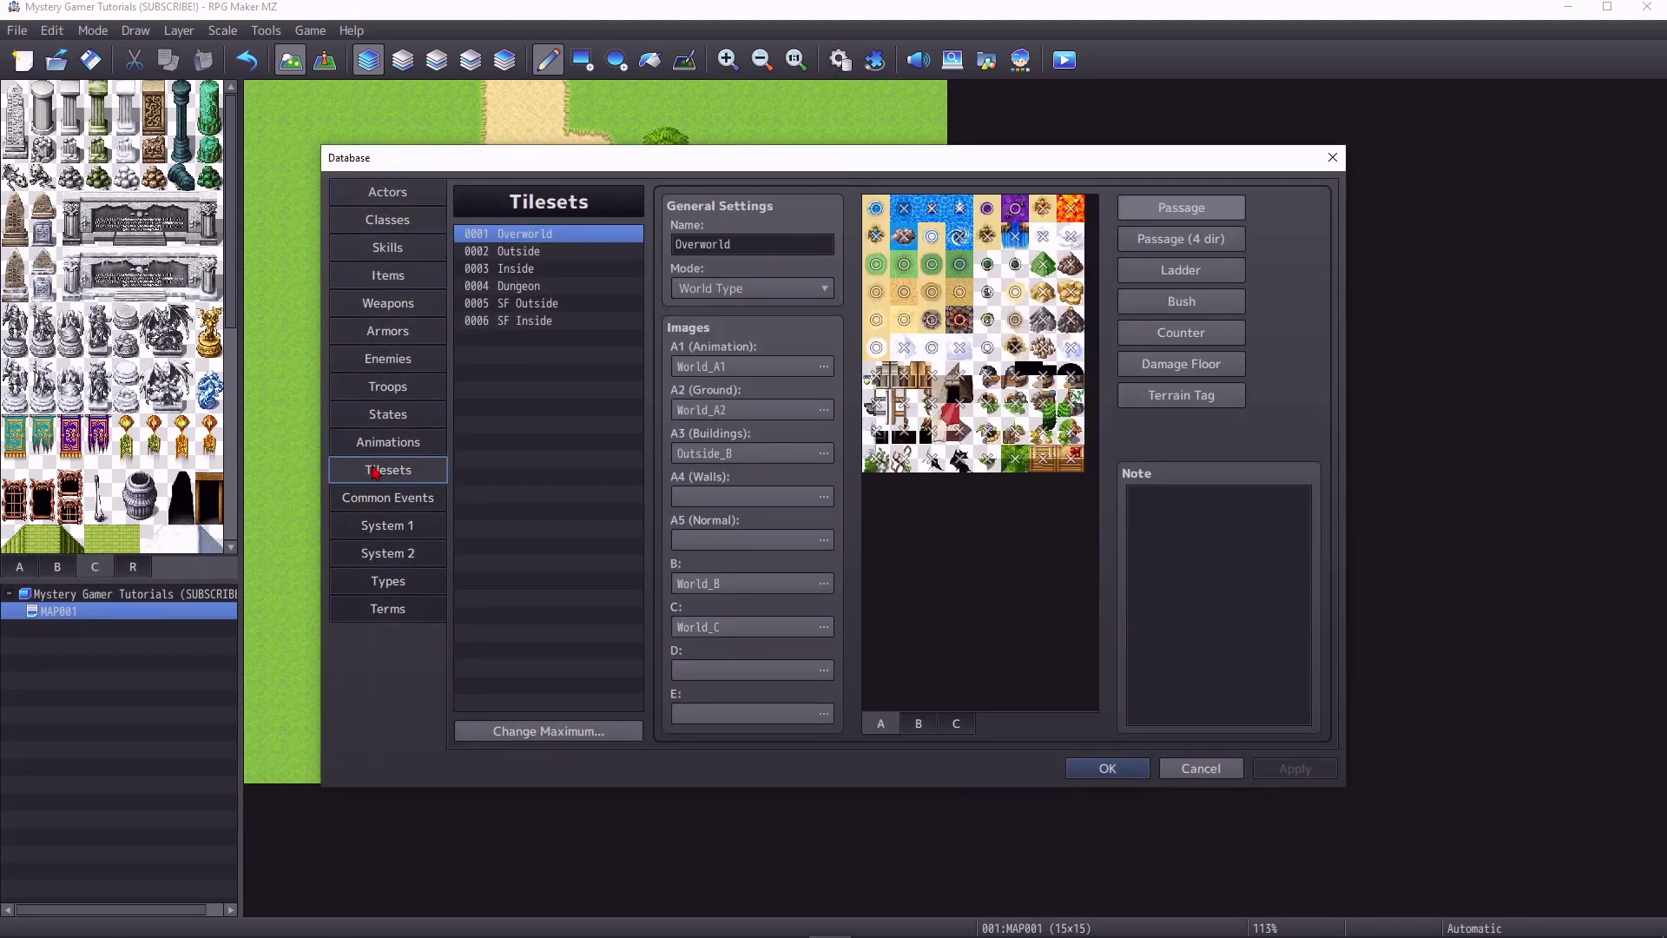
click(567, 255)
click(567, 269)
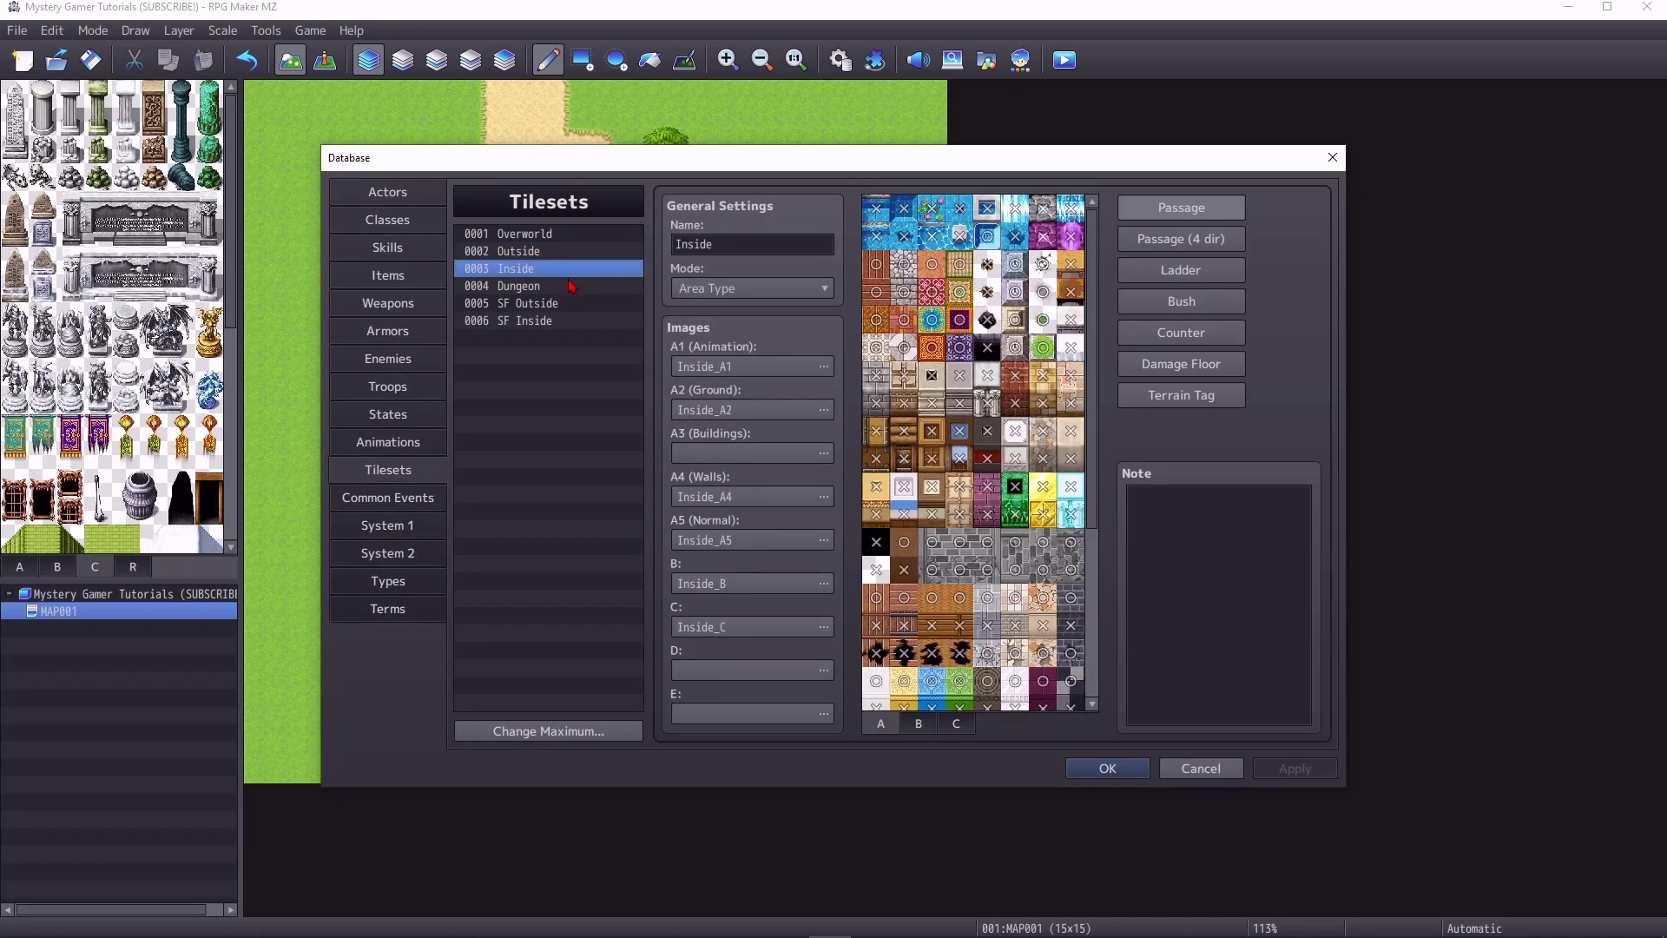
click(571, 286)
click(574, 306)
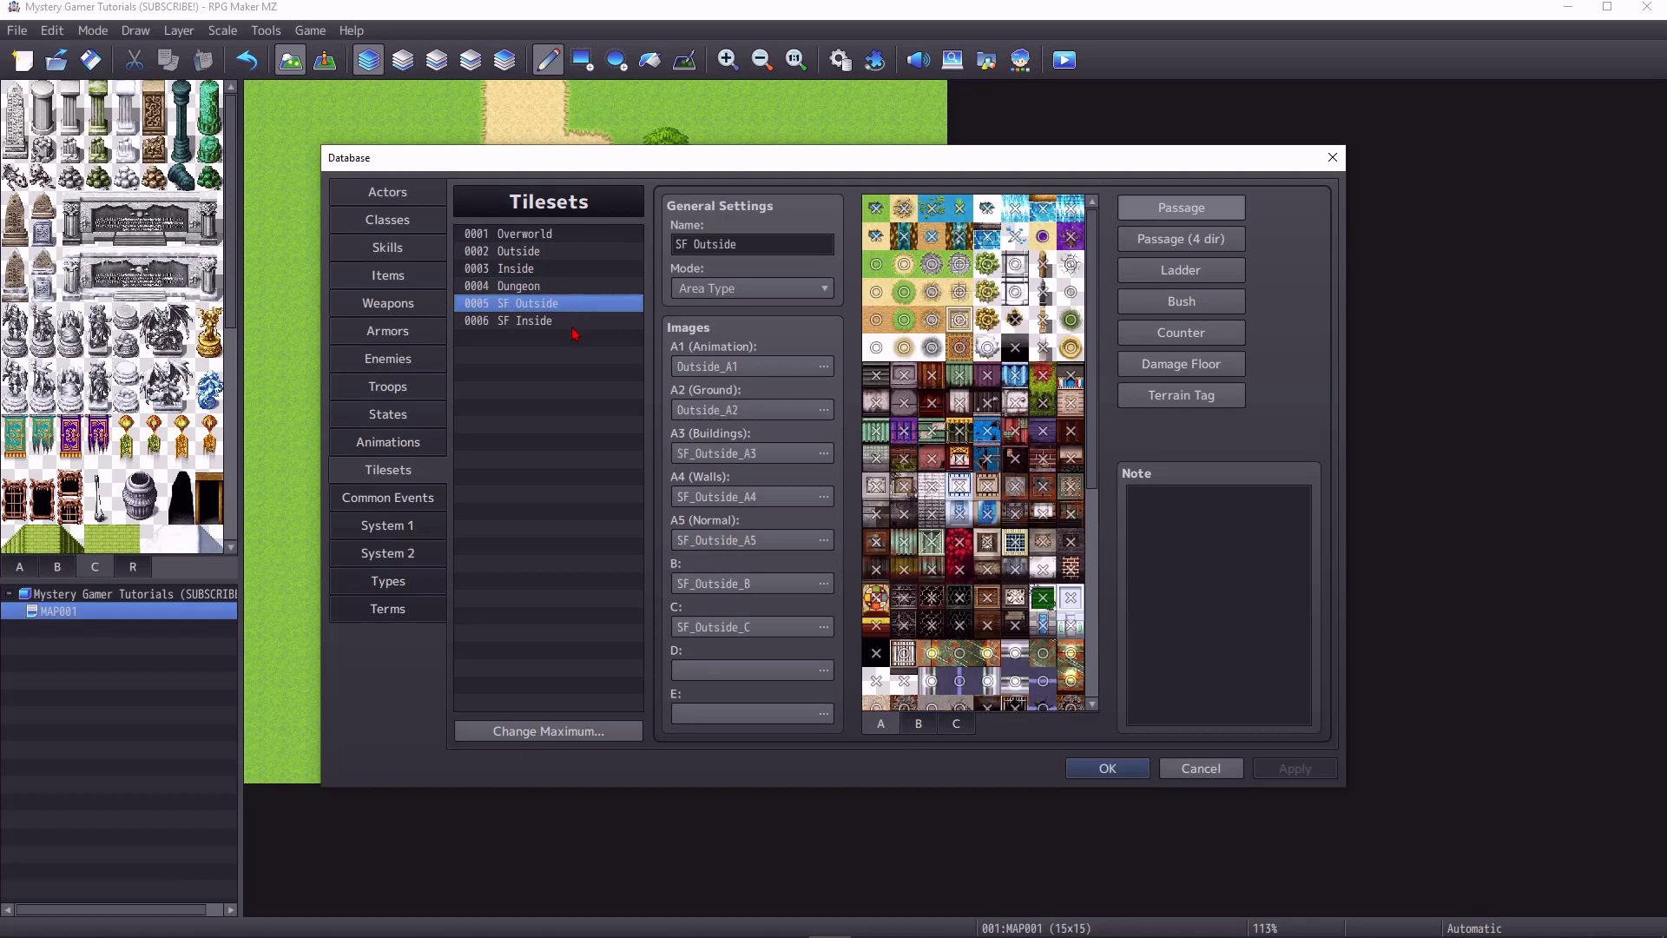
click(571, 322)
click(565, 235)
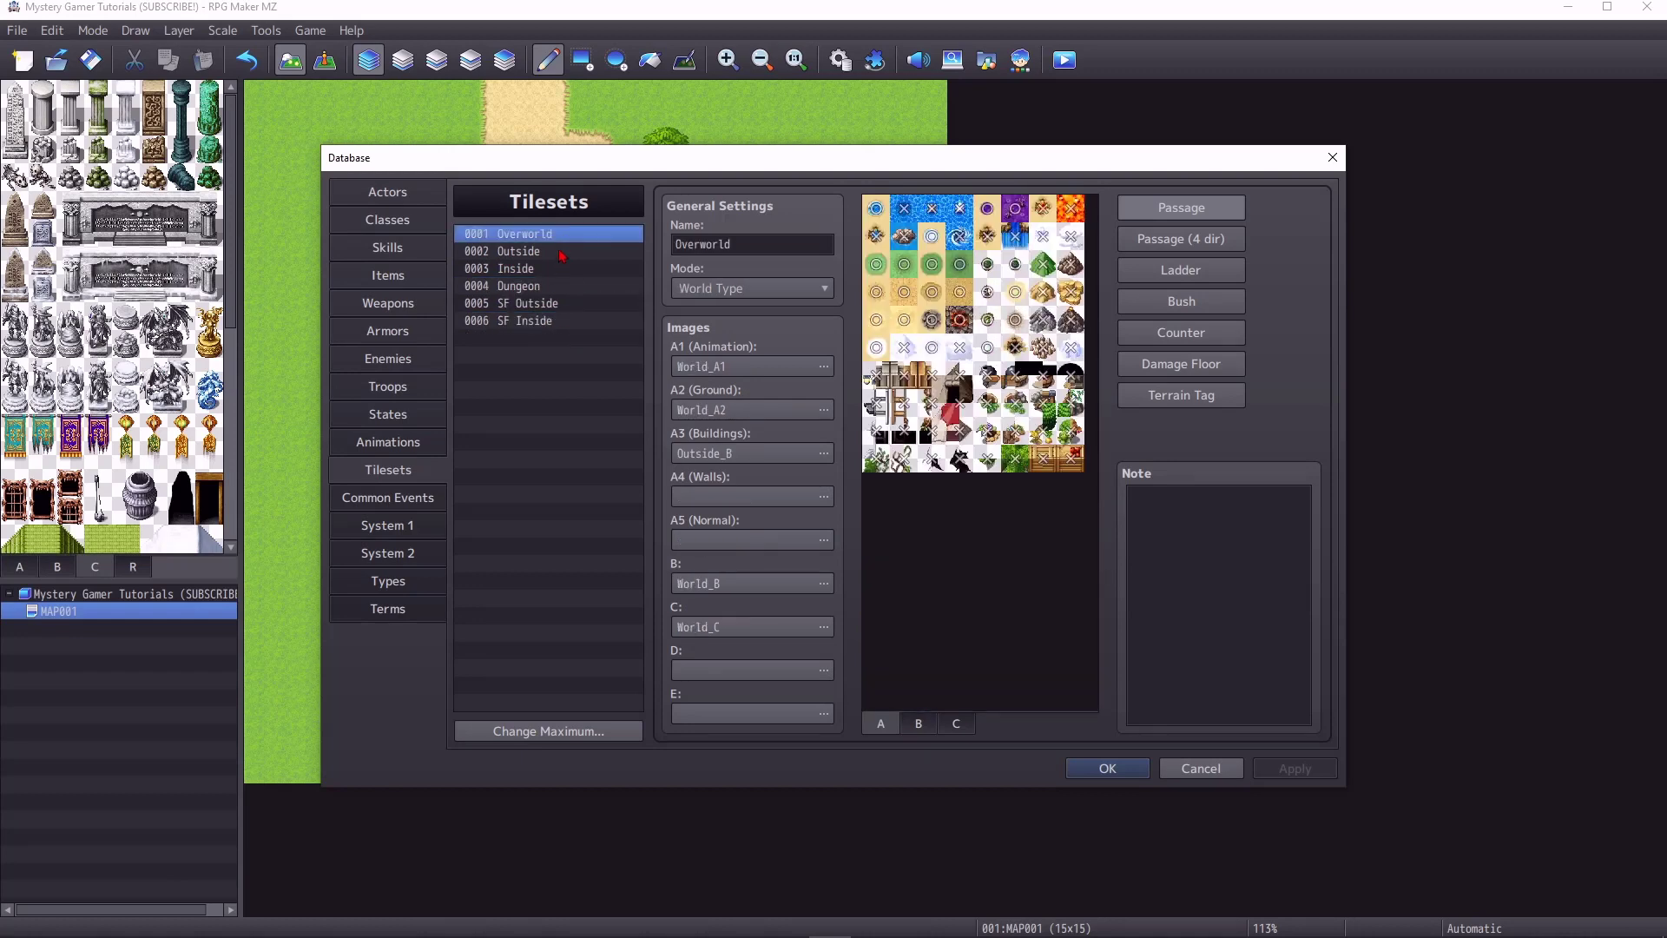
click(562, 252)
click(585, 240)
click(591, 252)
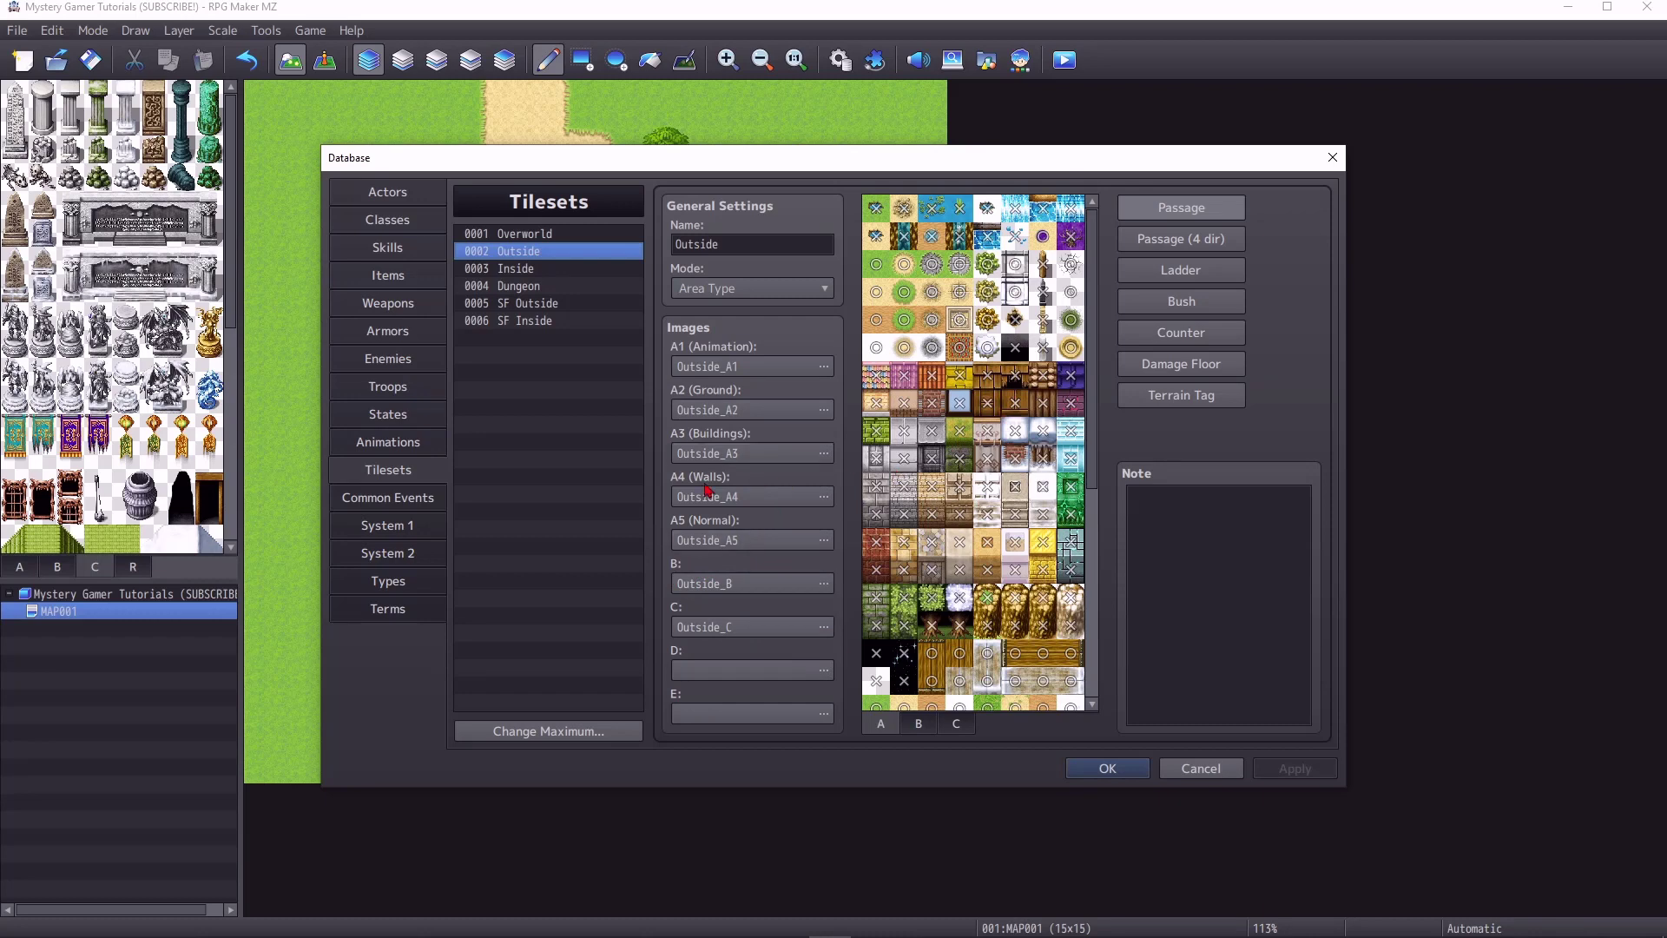
Step: Assign the Dungeon_B image to slot D of the Outside tileset and save the database changes
double_click(754, 670)
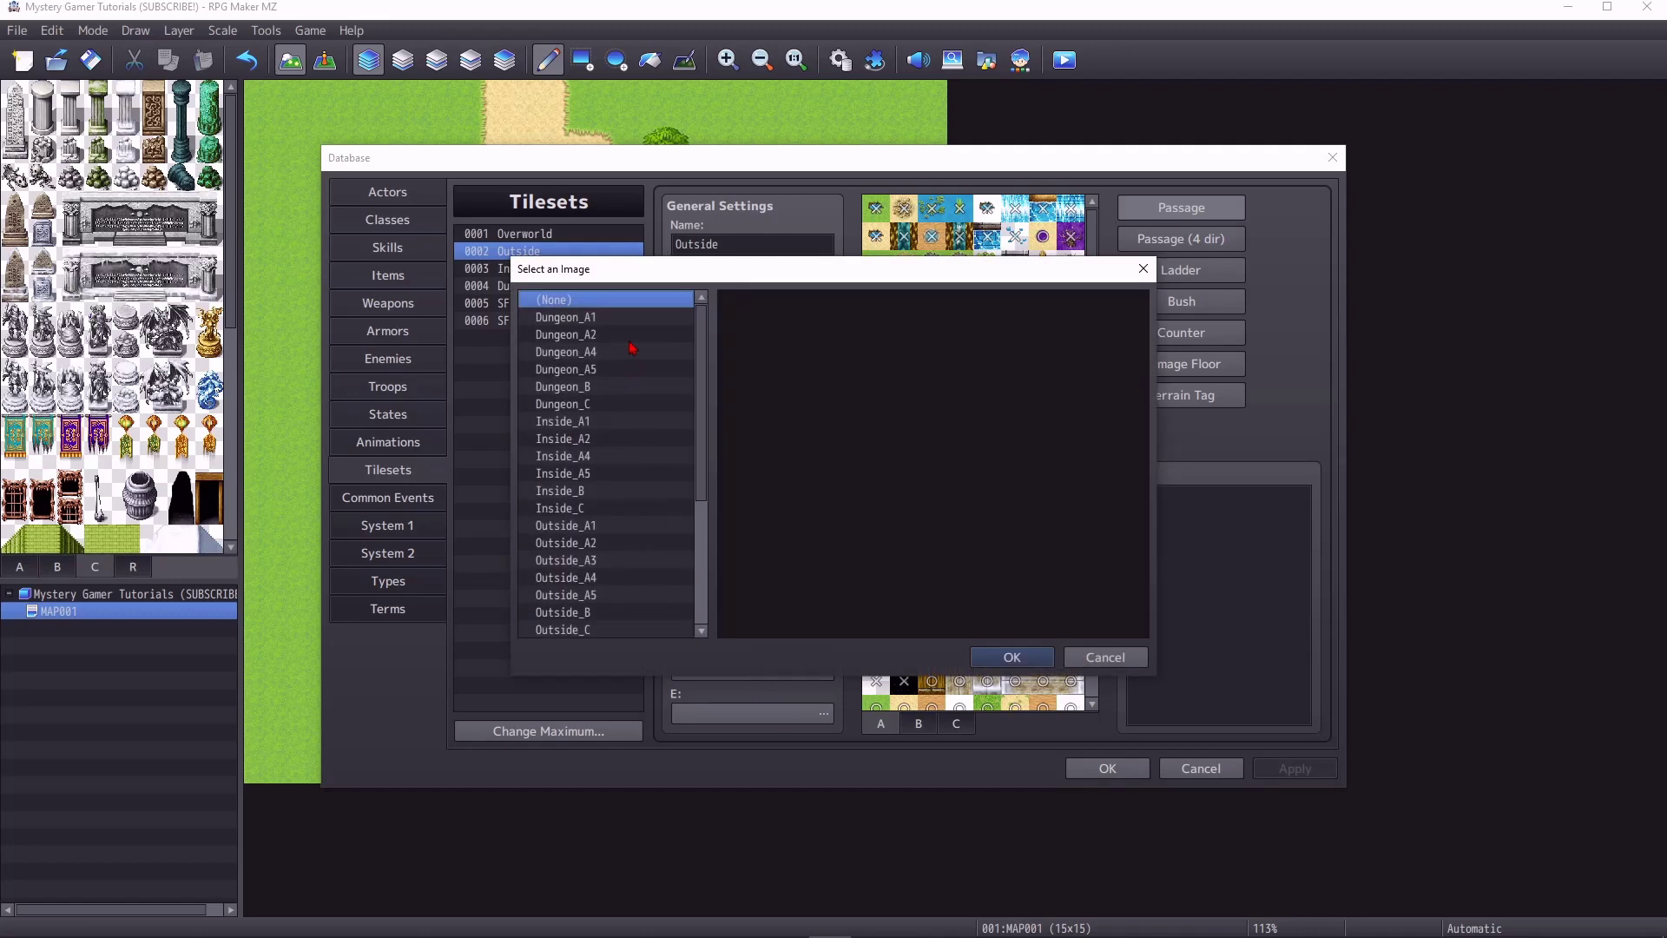
mouse_move(636, 339)
mouse_down()
mouse_move(646, 391)
mouse_move(645, 370)
mouse_up()
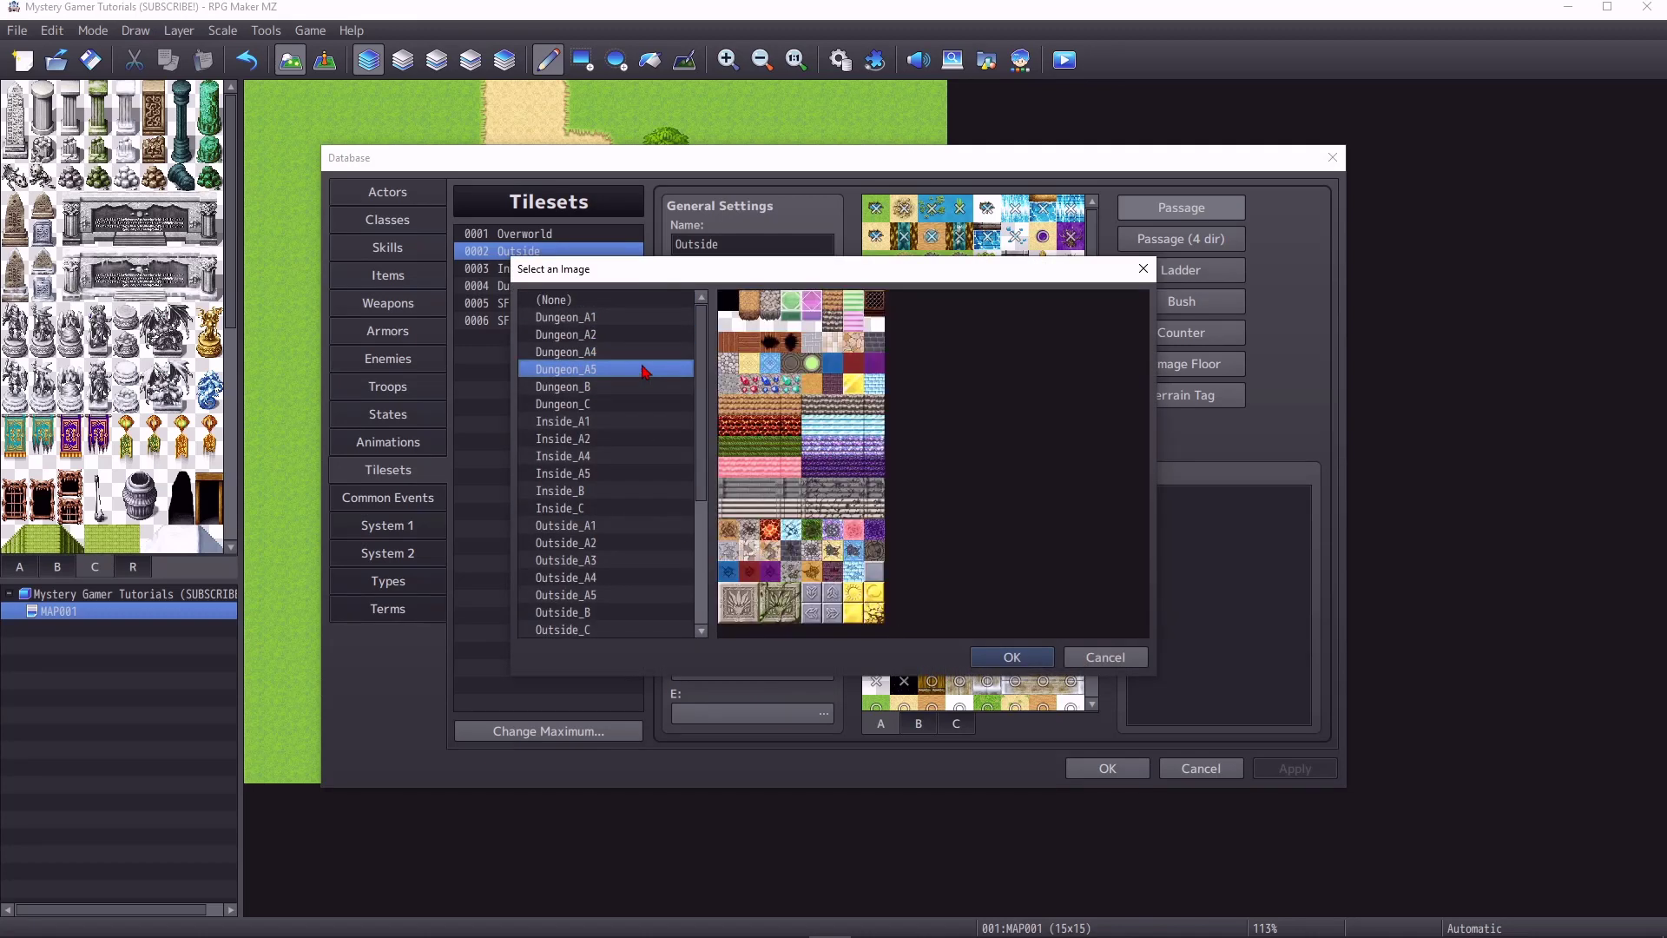
click(645, 385)
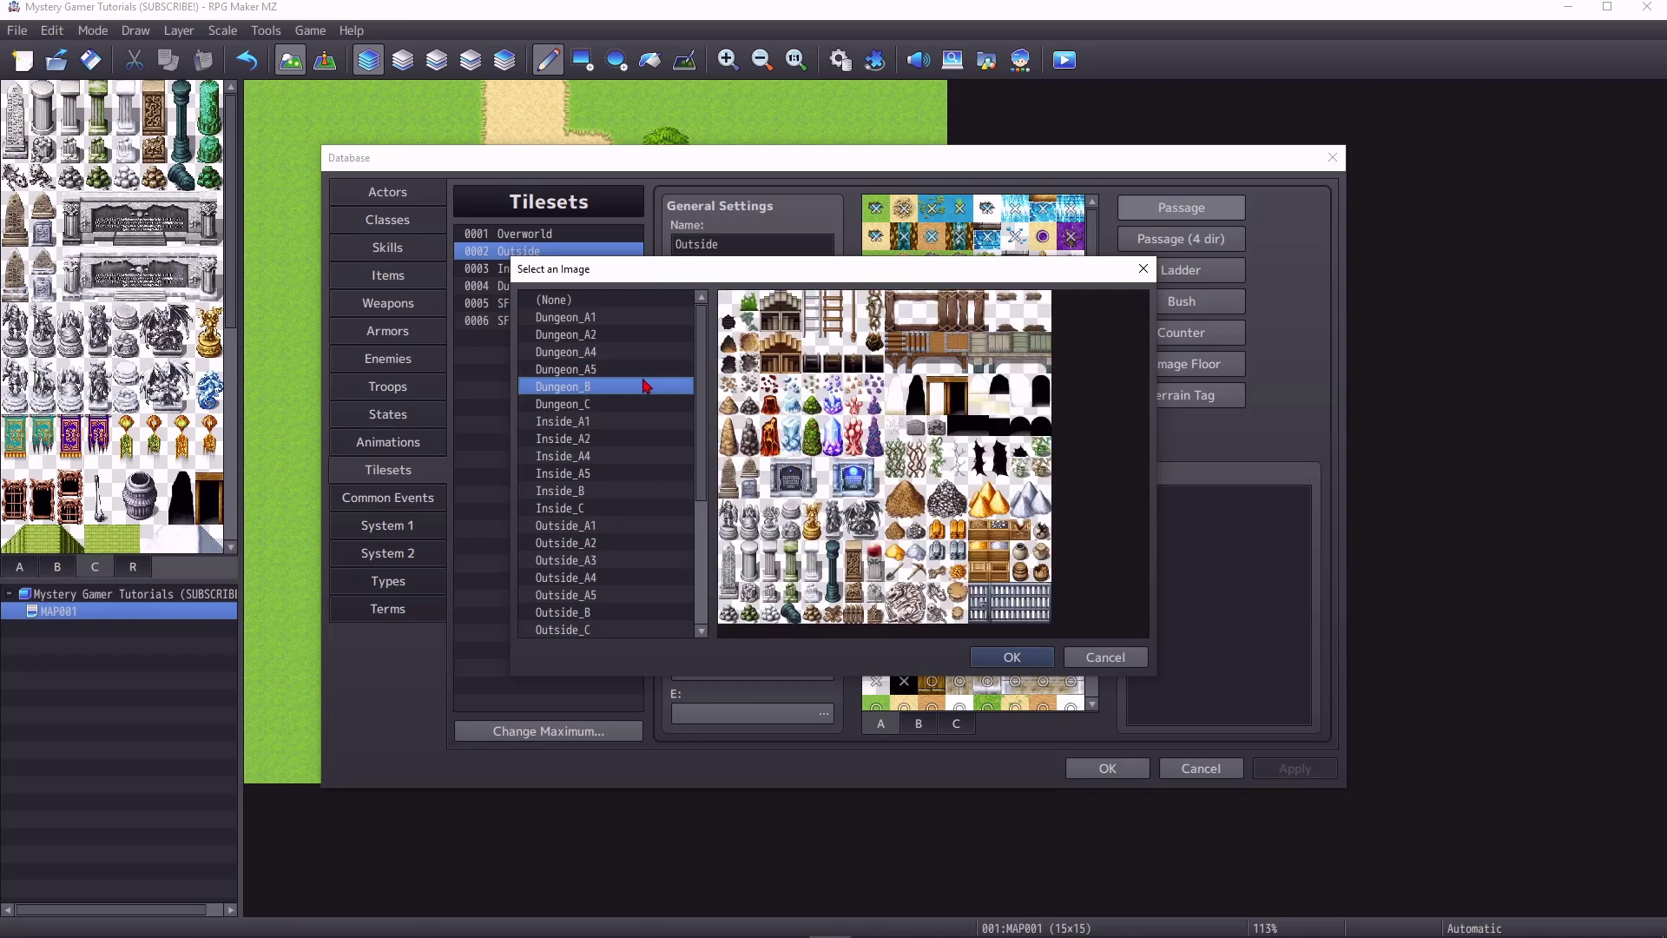
click(1013, 657)
click(1303, 772)
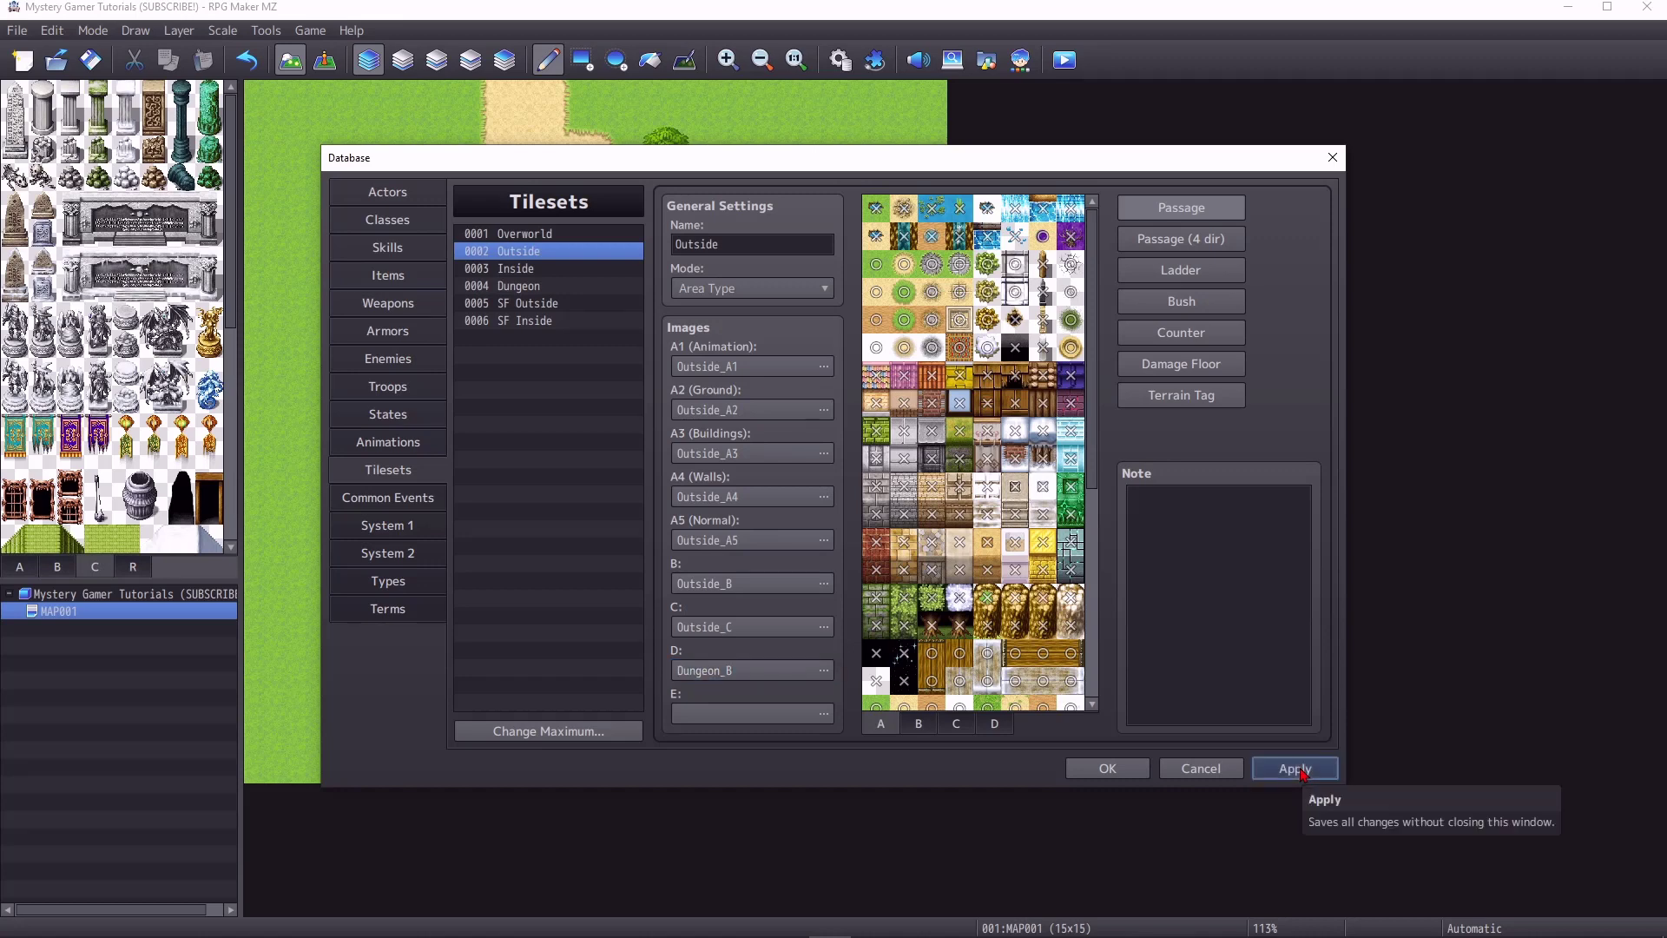
click(1108, 769)
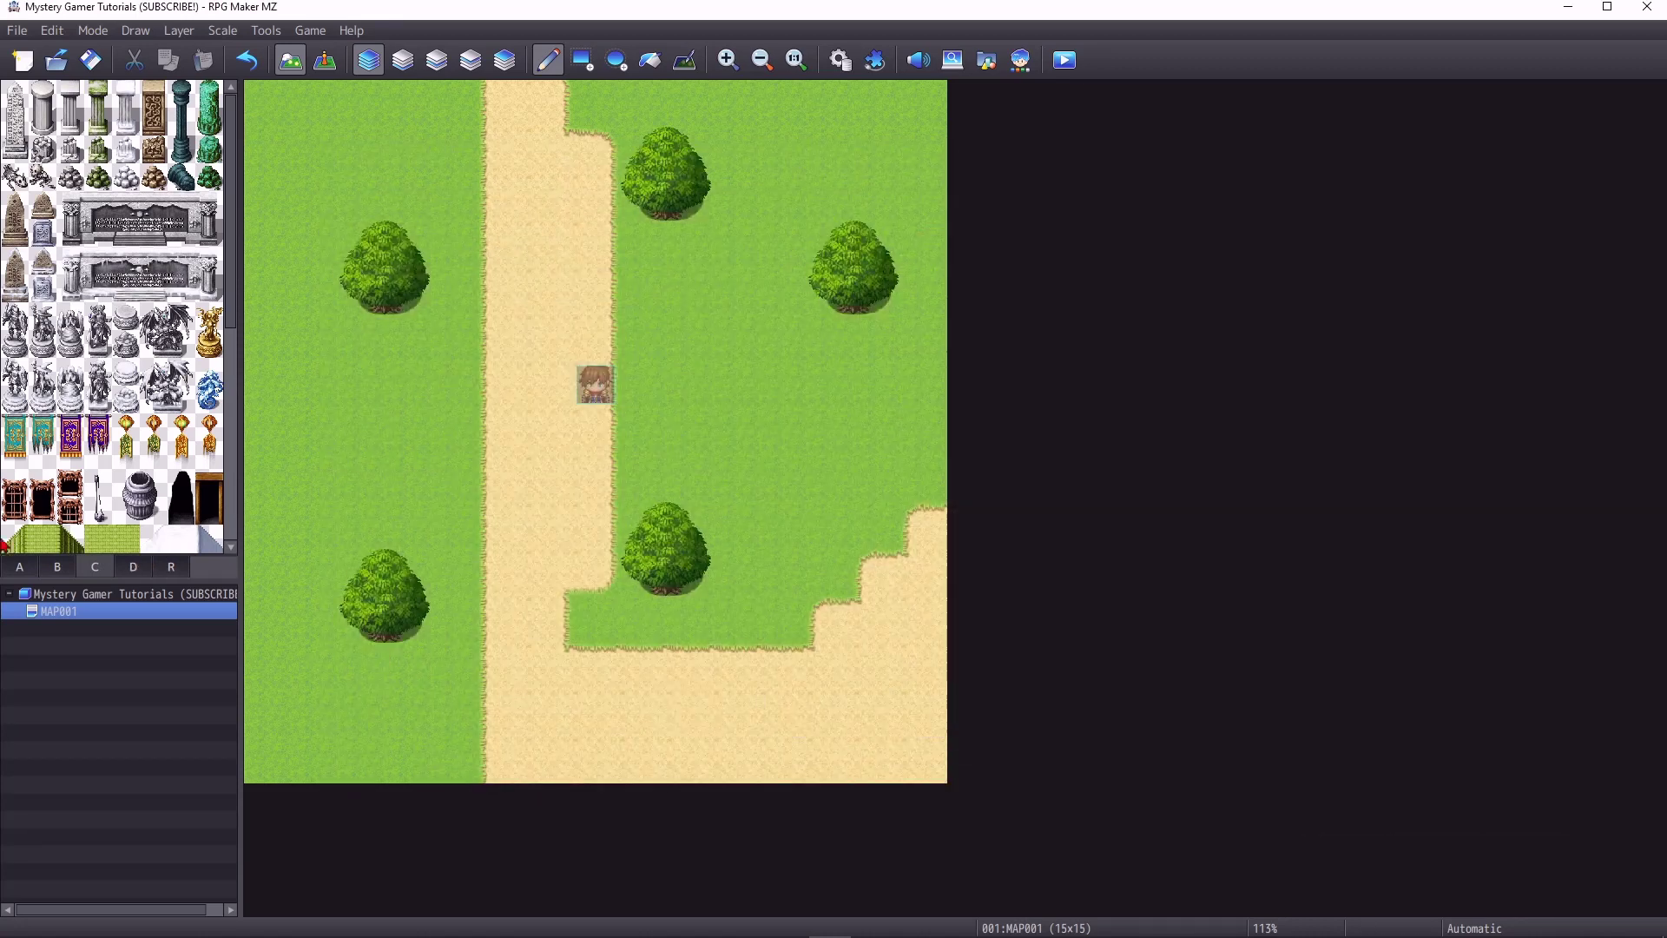
Step: Try a lava rock from the Dungeon_B tiles, undo it, and place Dug-Up Ground above and below the lower-left tree
click(136, 568)
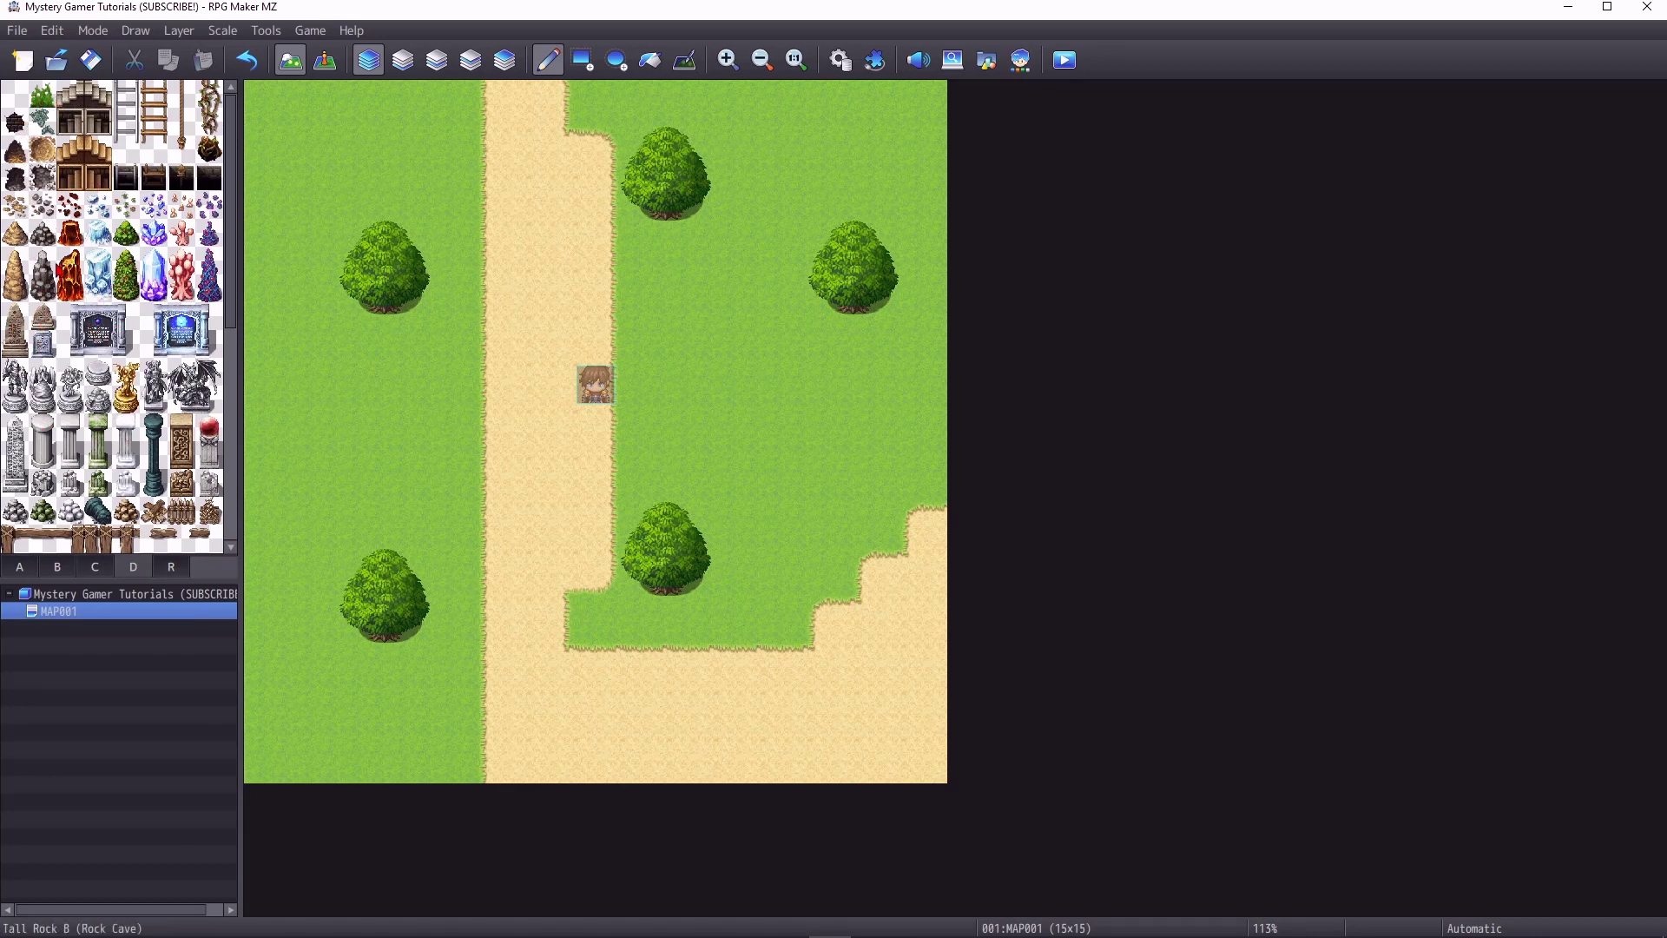
click(70, 233)
click(361, 478)
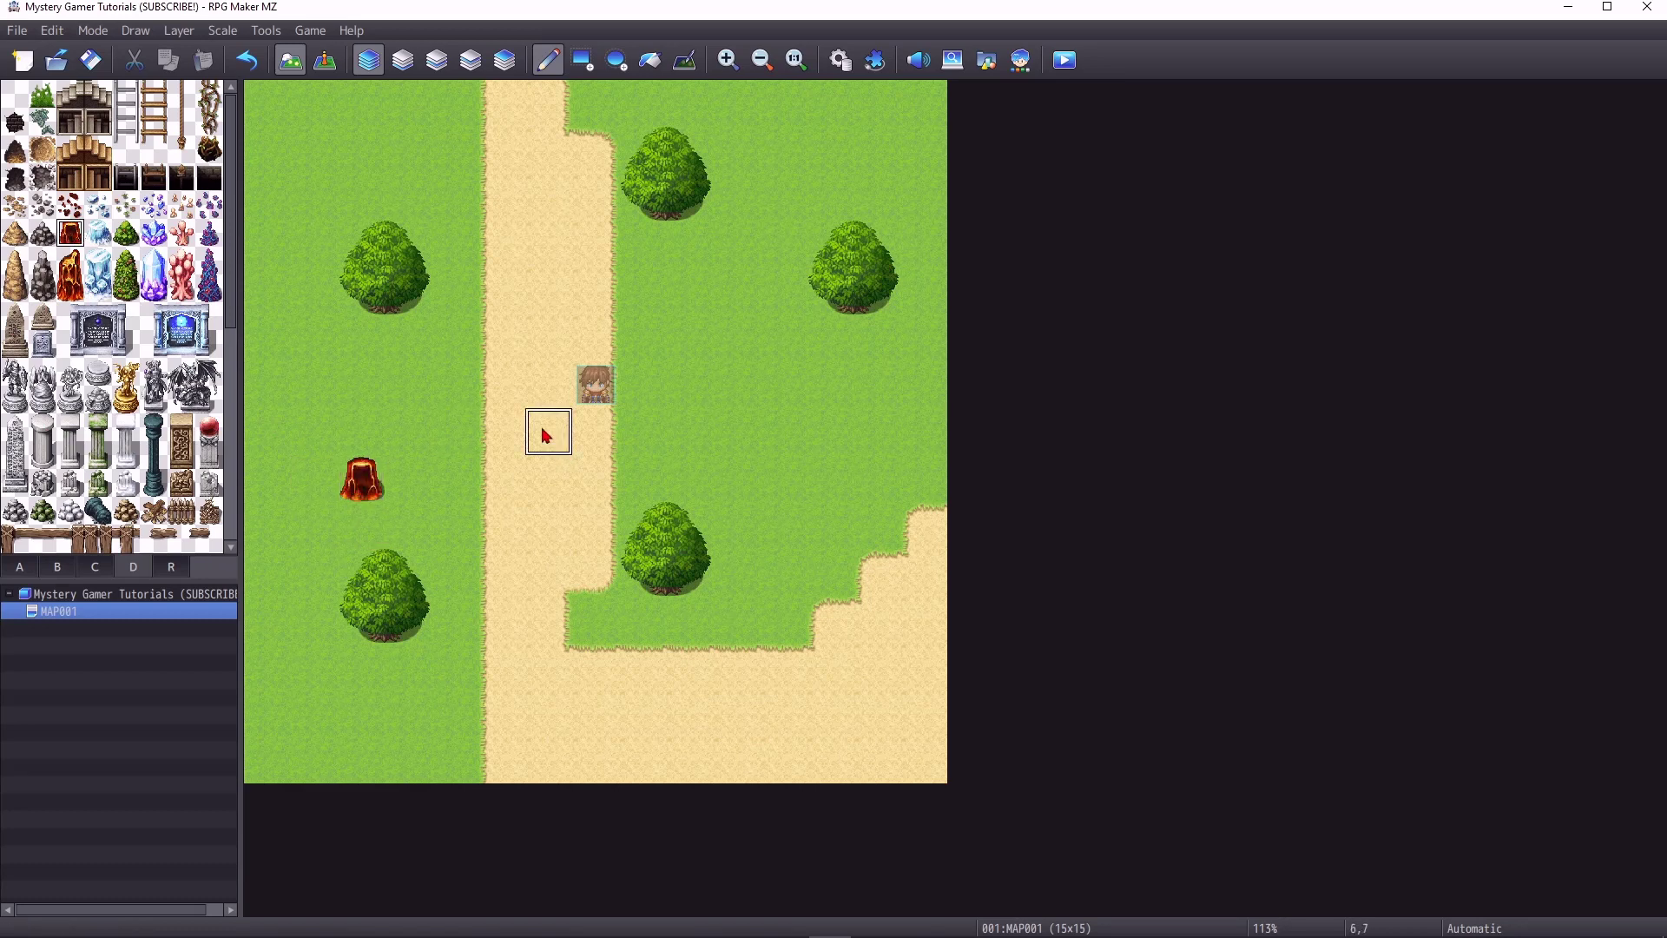
key(ctrl+z)
click(42, 150)
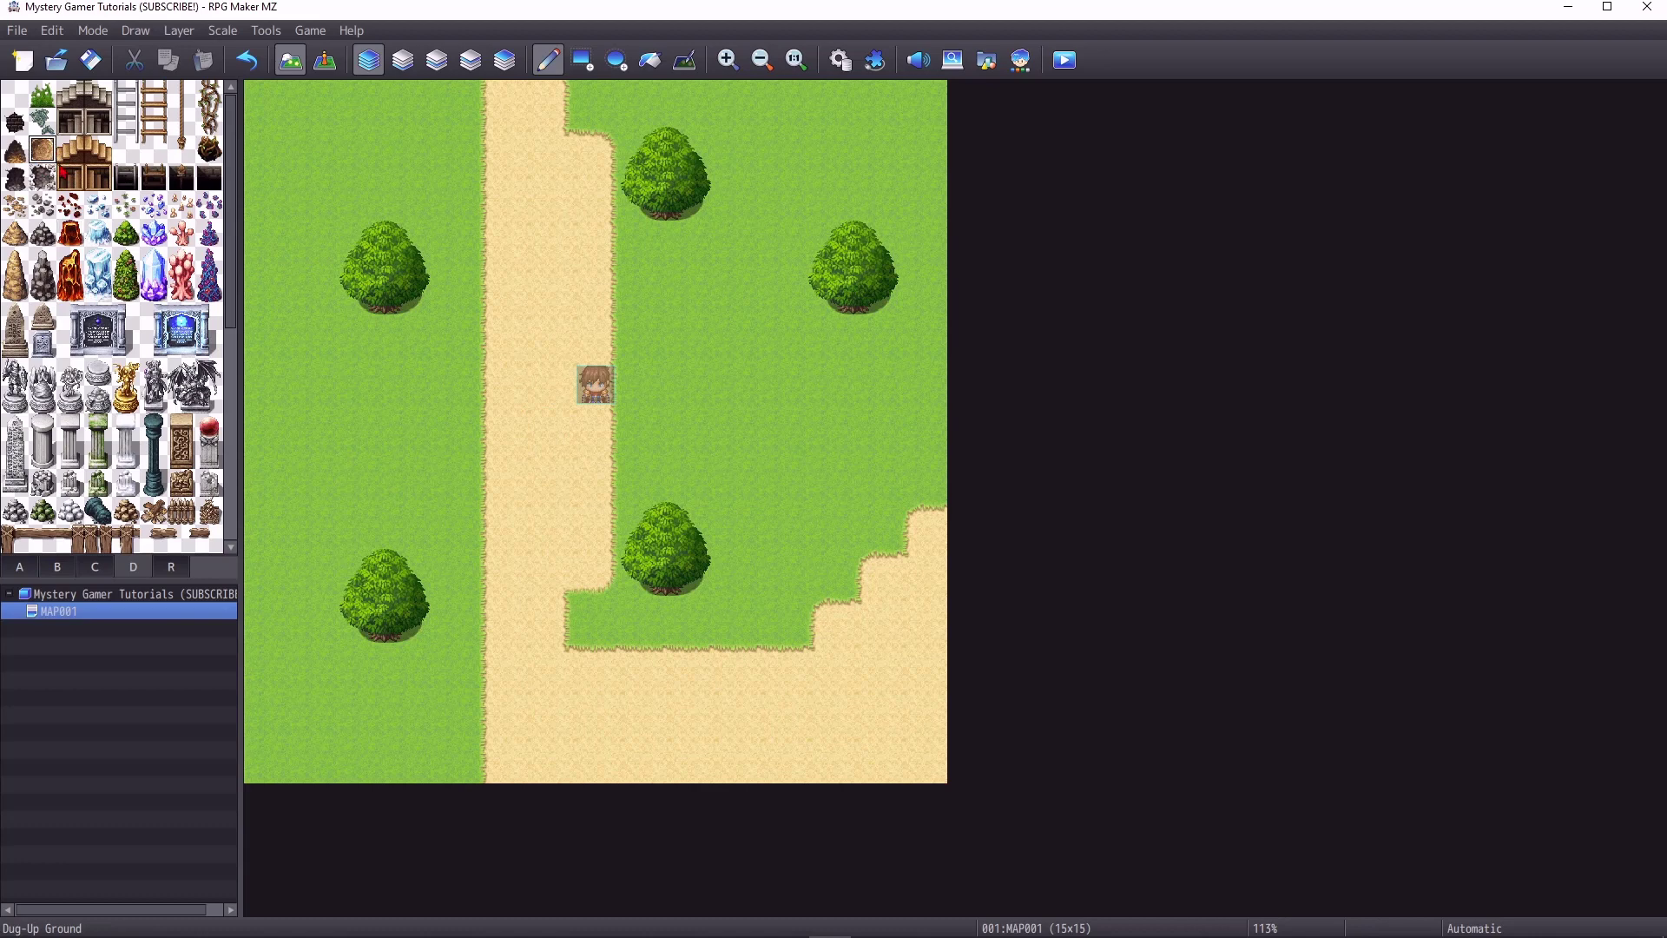
click(408, 477)
click(407, 714)
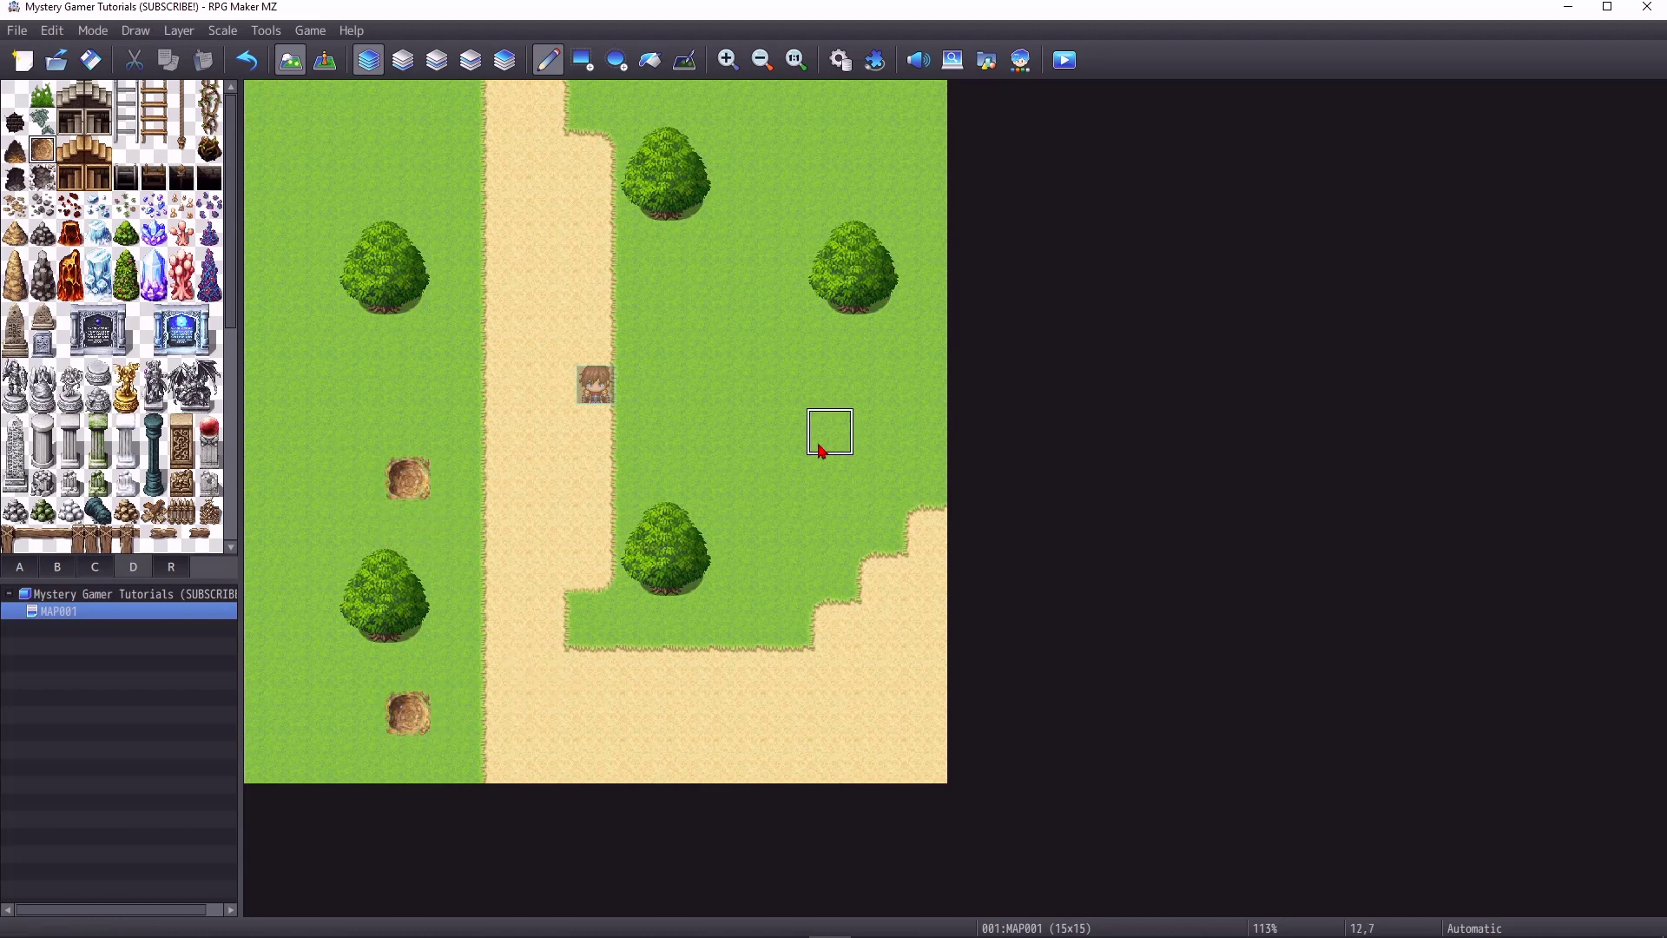
Step: Place four more Dug-Up Ground tiles on the grass, two east of the sandy path and two west of it
click(829, 385)
click(737, 292)
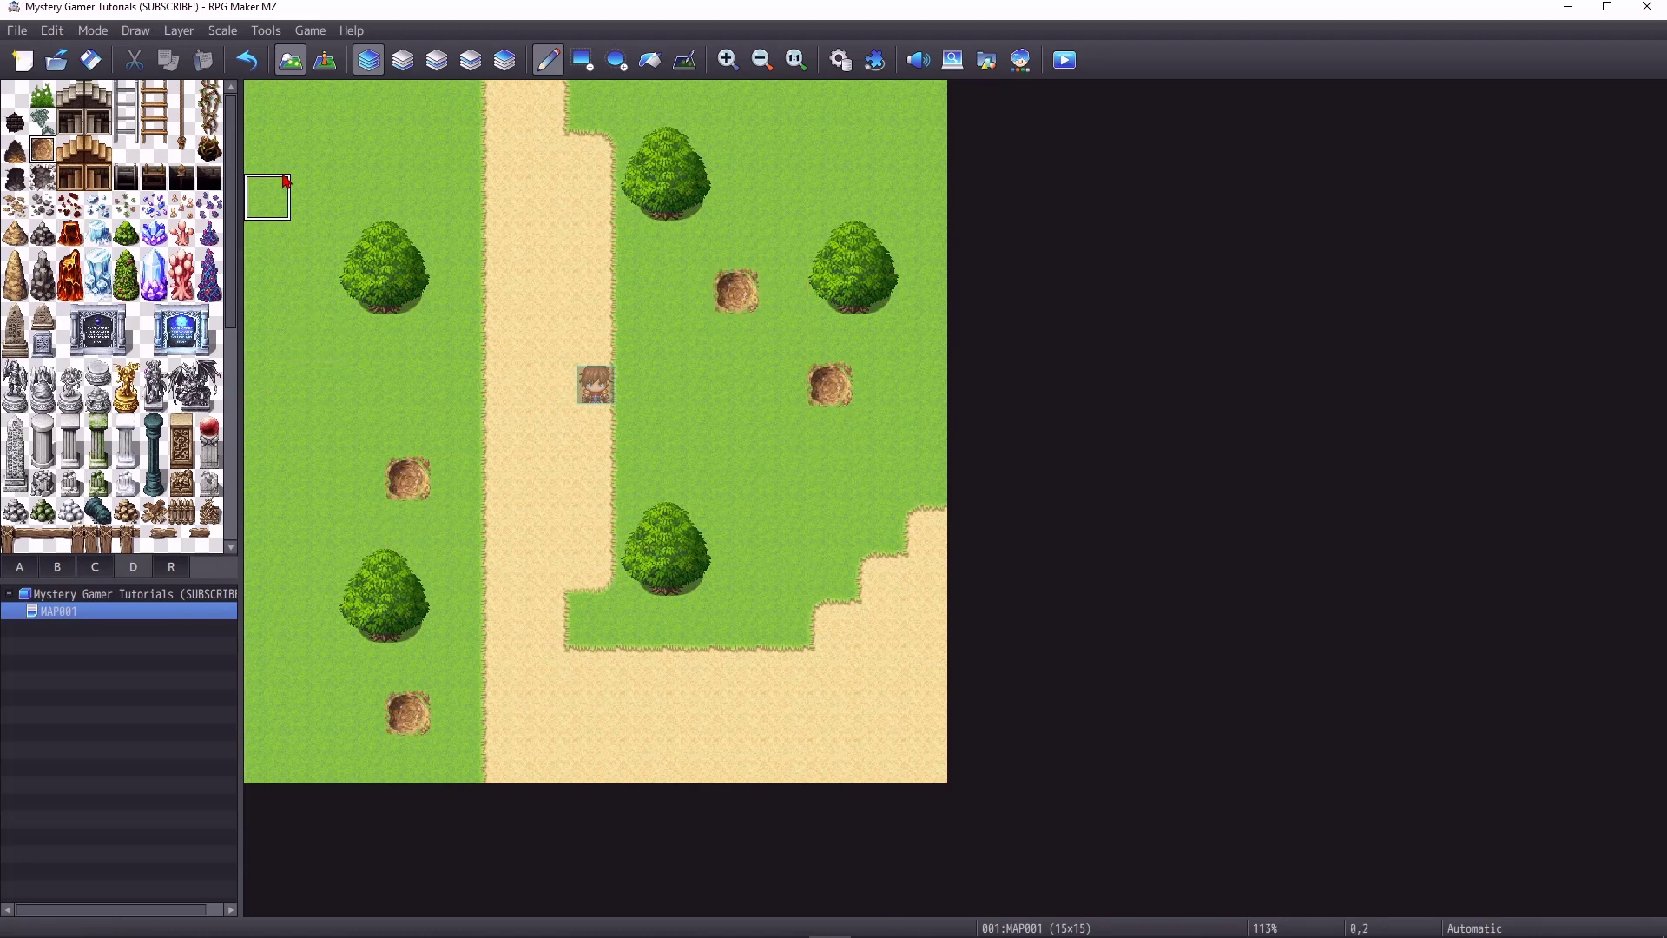
click(313, 150)
click(267, 432)
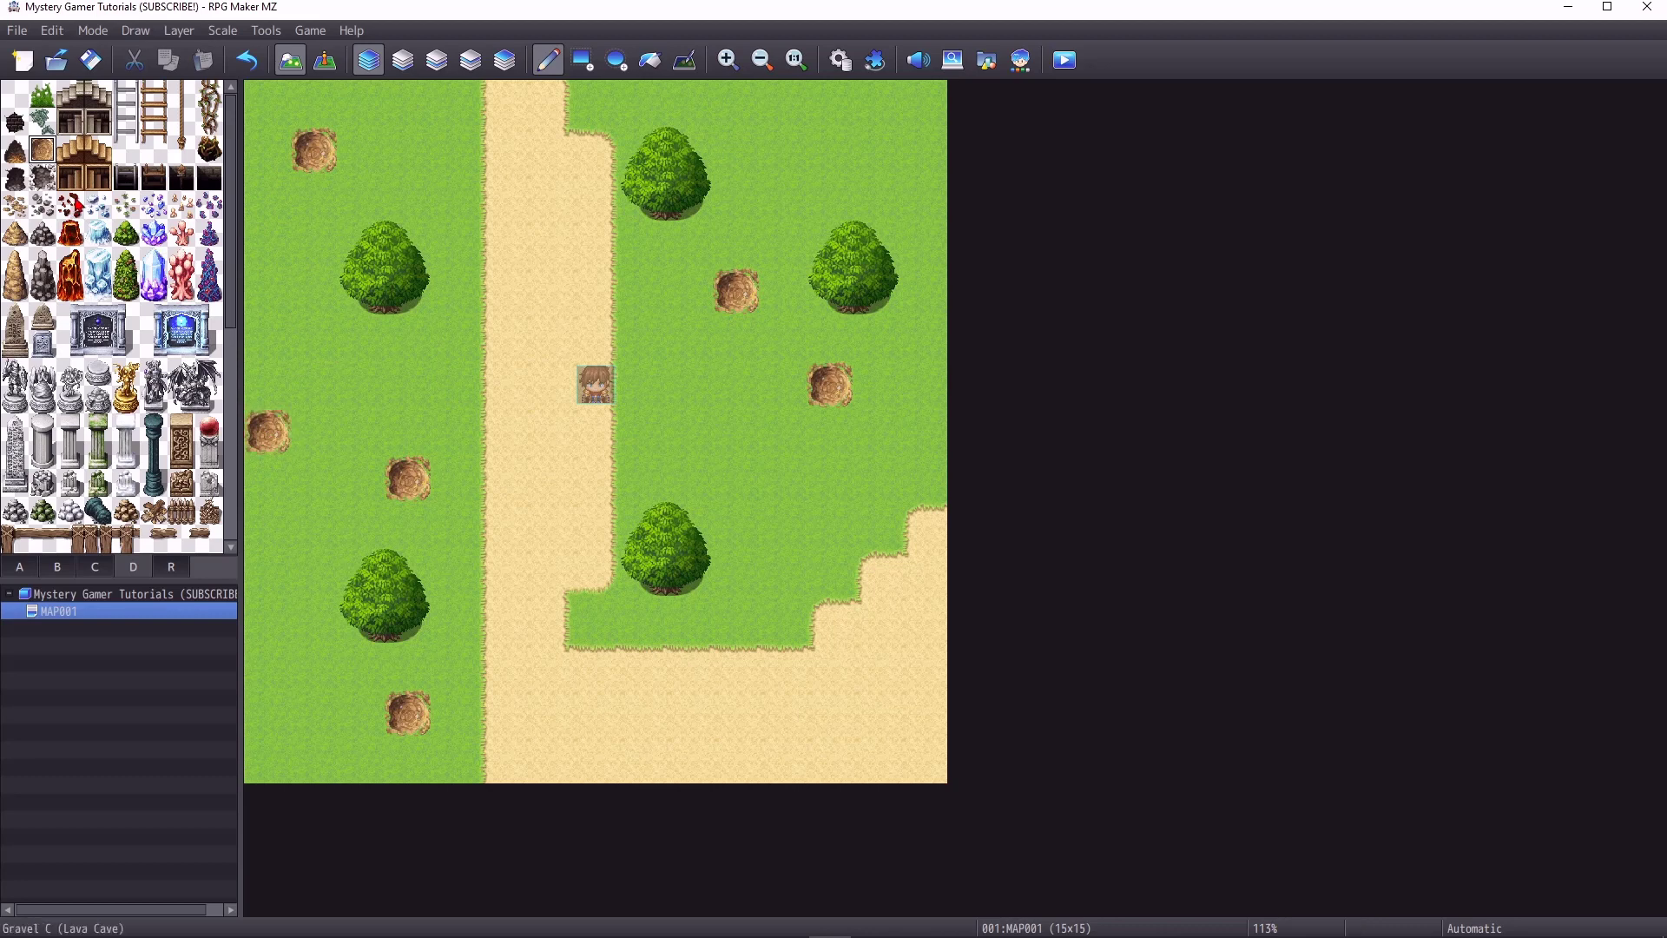
Step: Place the two-by-two Large Bones skeleton on the grass between the lower tree beside the player's path and the sandy corner
scroll(133, 424, down, 3)
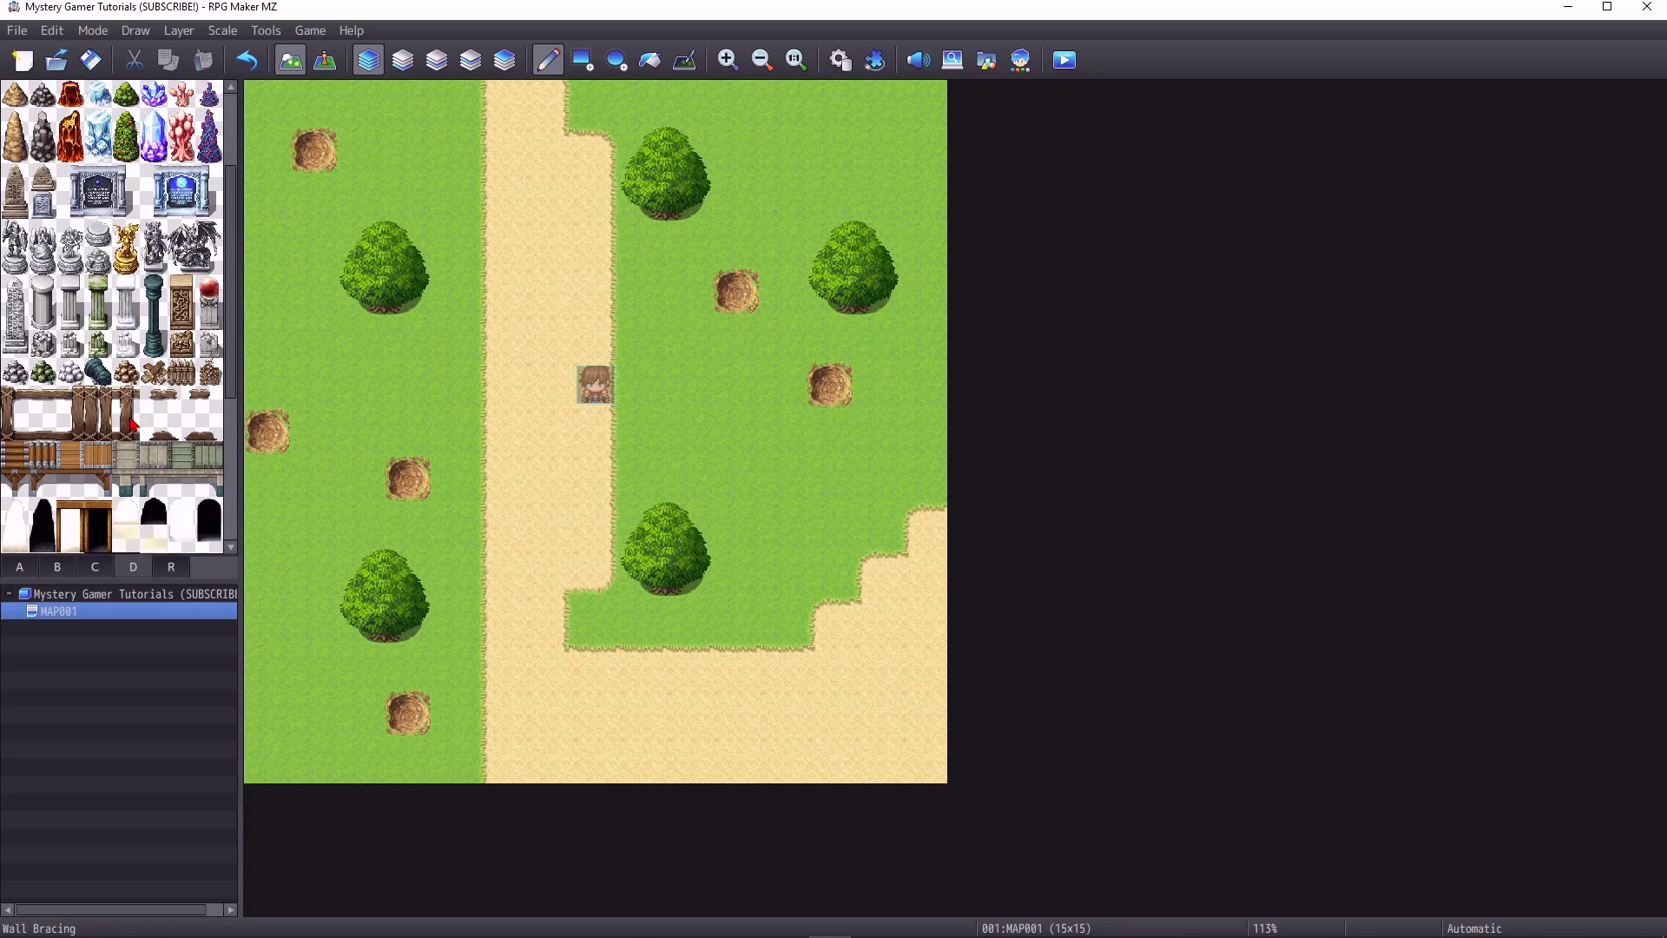
scroll(133, 423, down, 4)
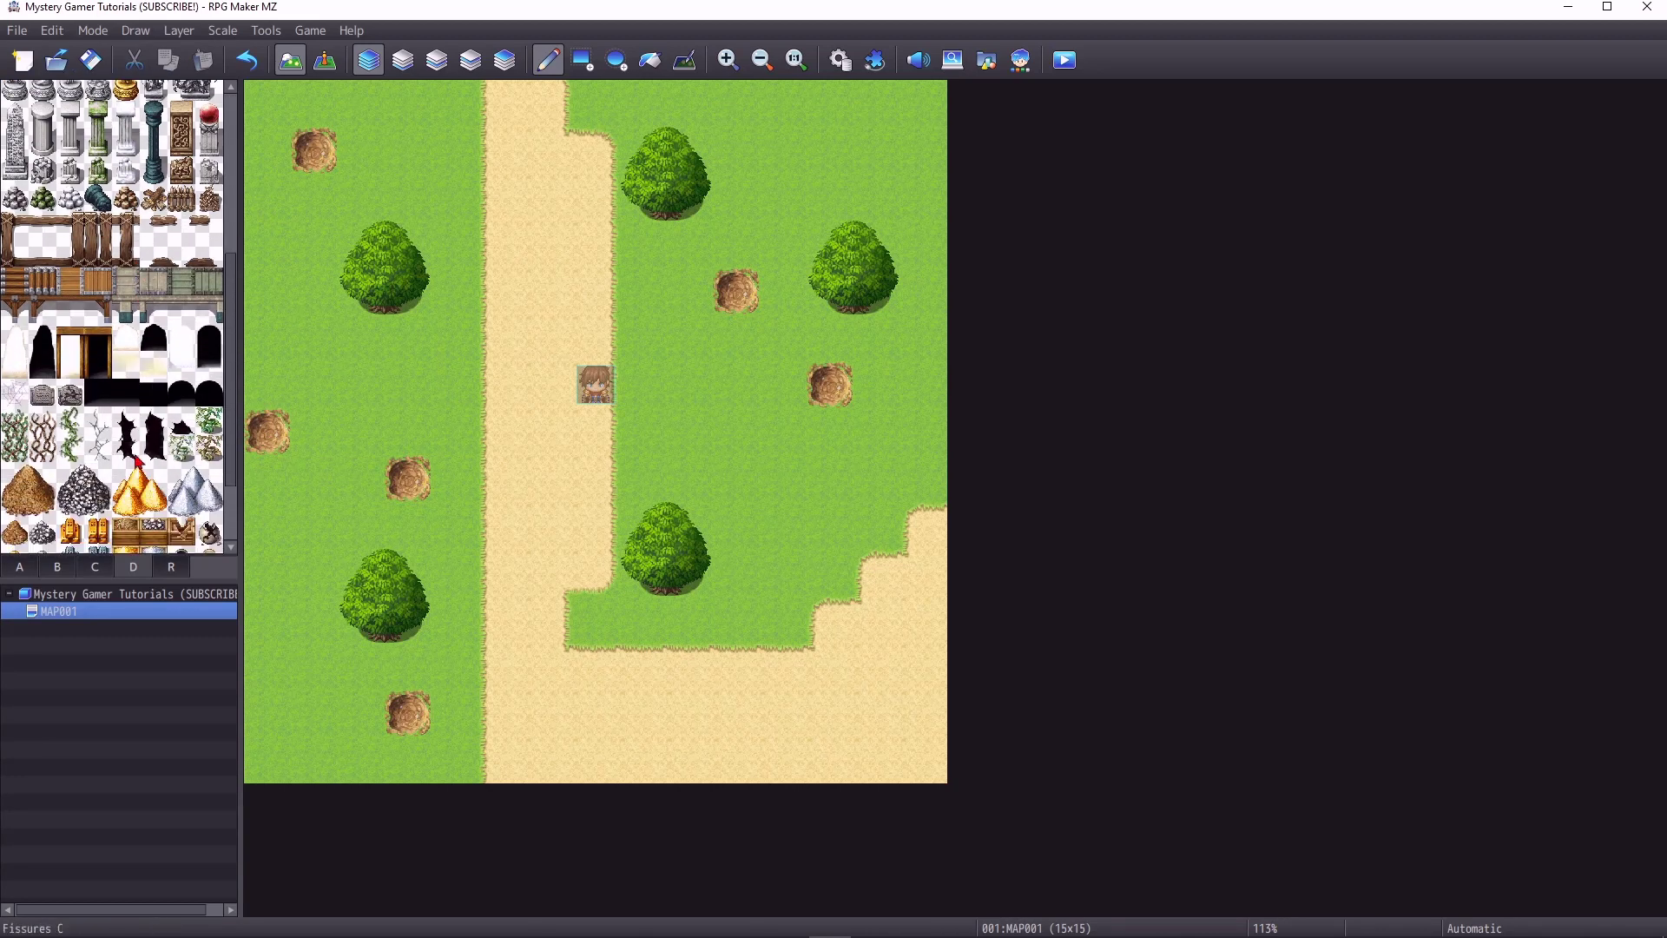
scroll(137, 463, down, 3)
click(14, 514)
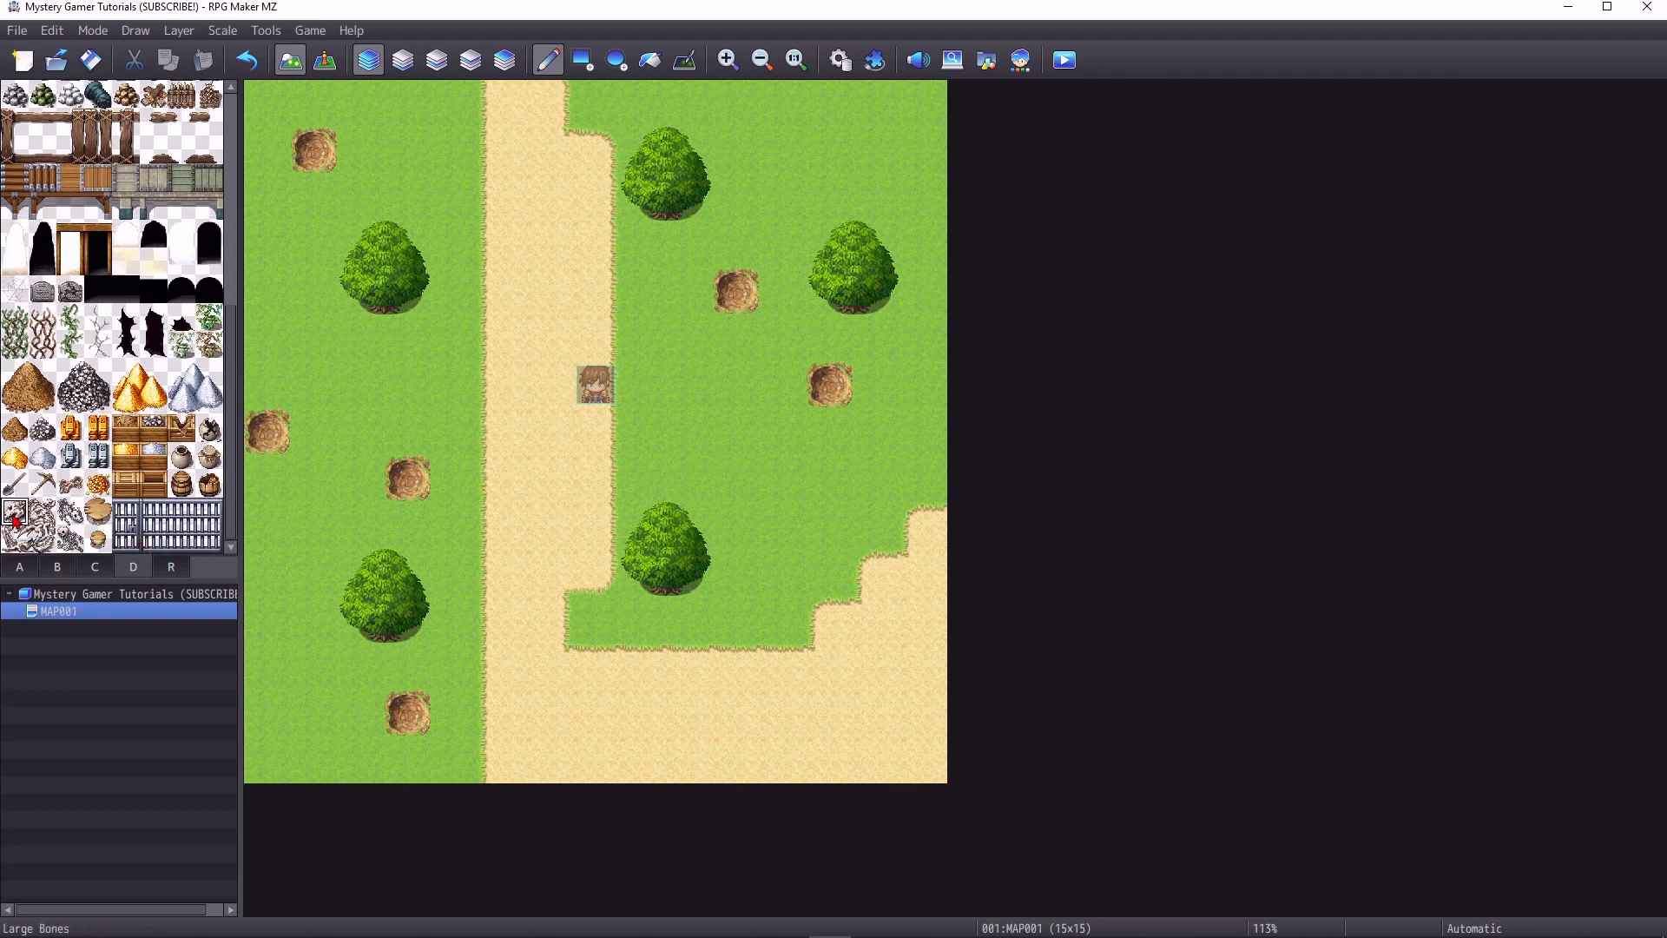
drag(14, 518, 43, 540)
click(796, 466)
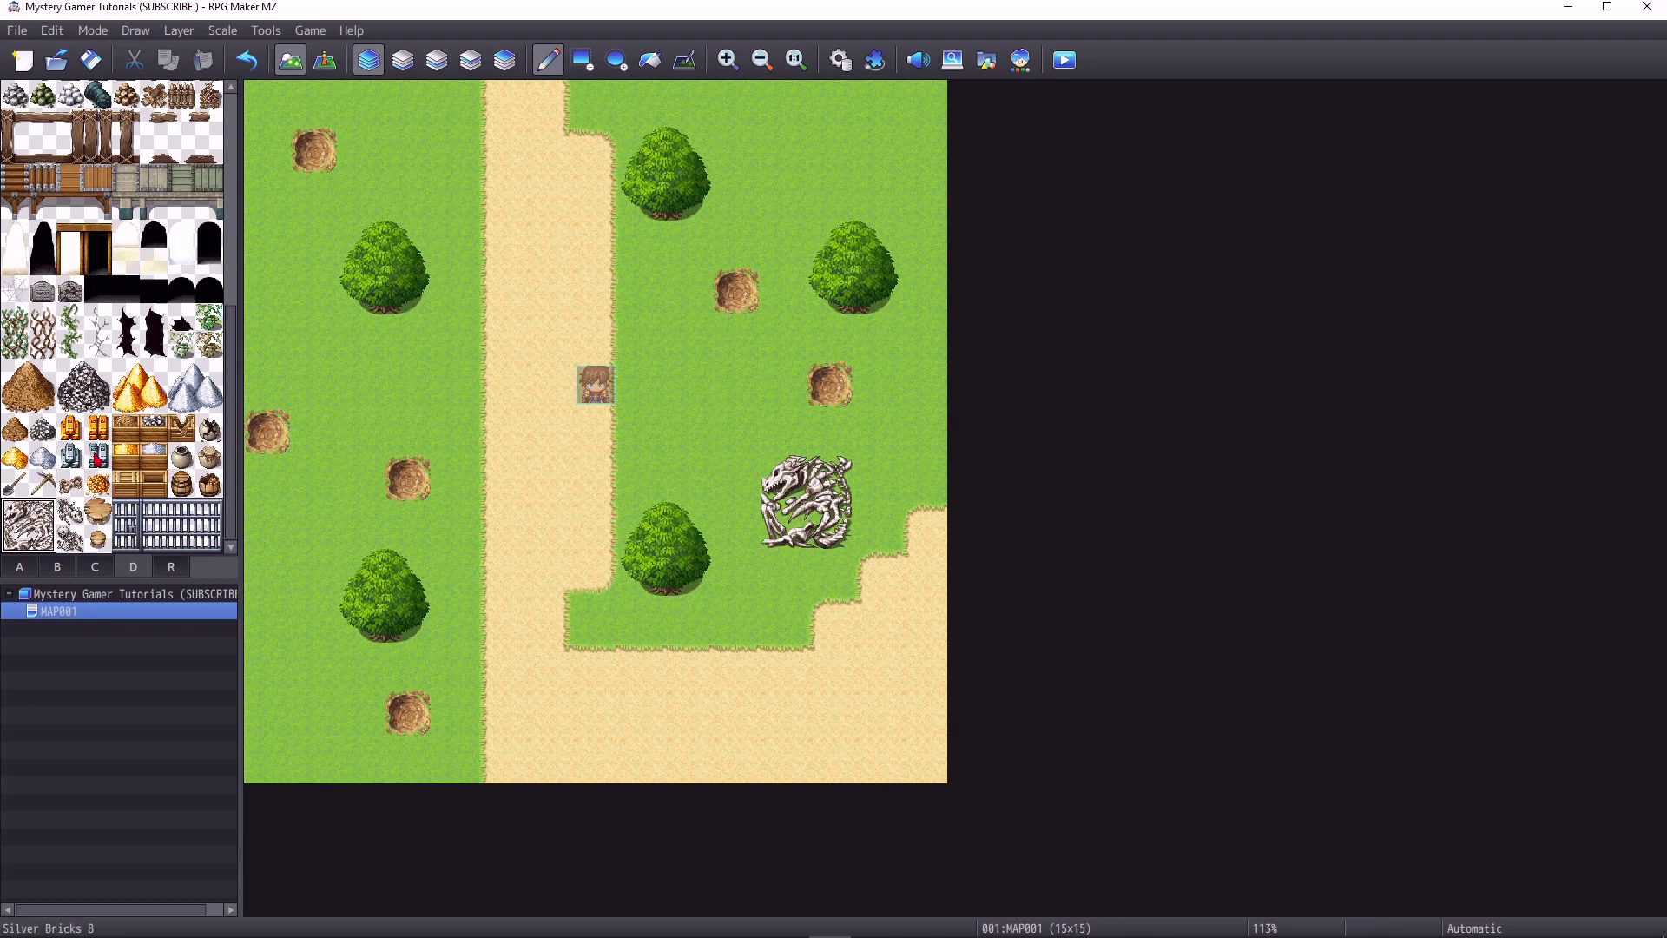
Step: Look through the D, B and A tile sets and compare them with the numbered region palette
scroll(97, 458, up, 5)
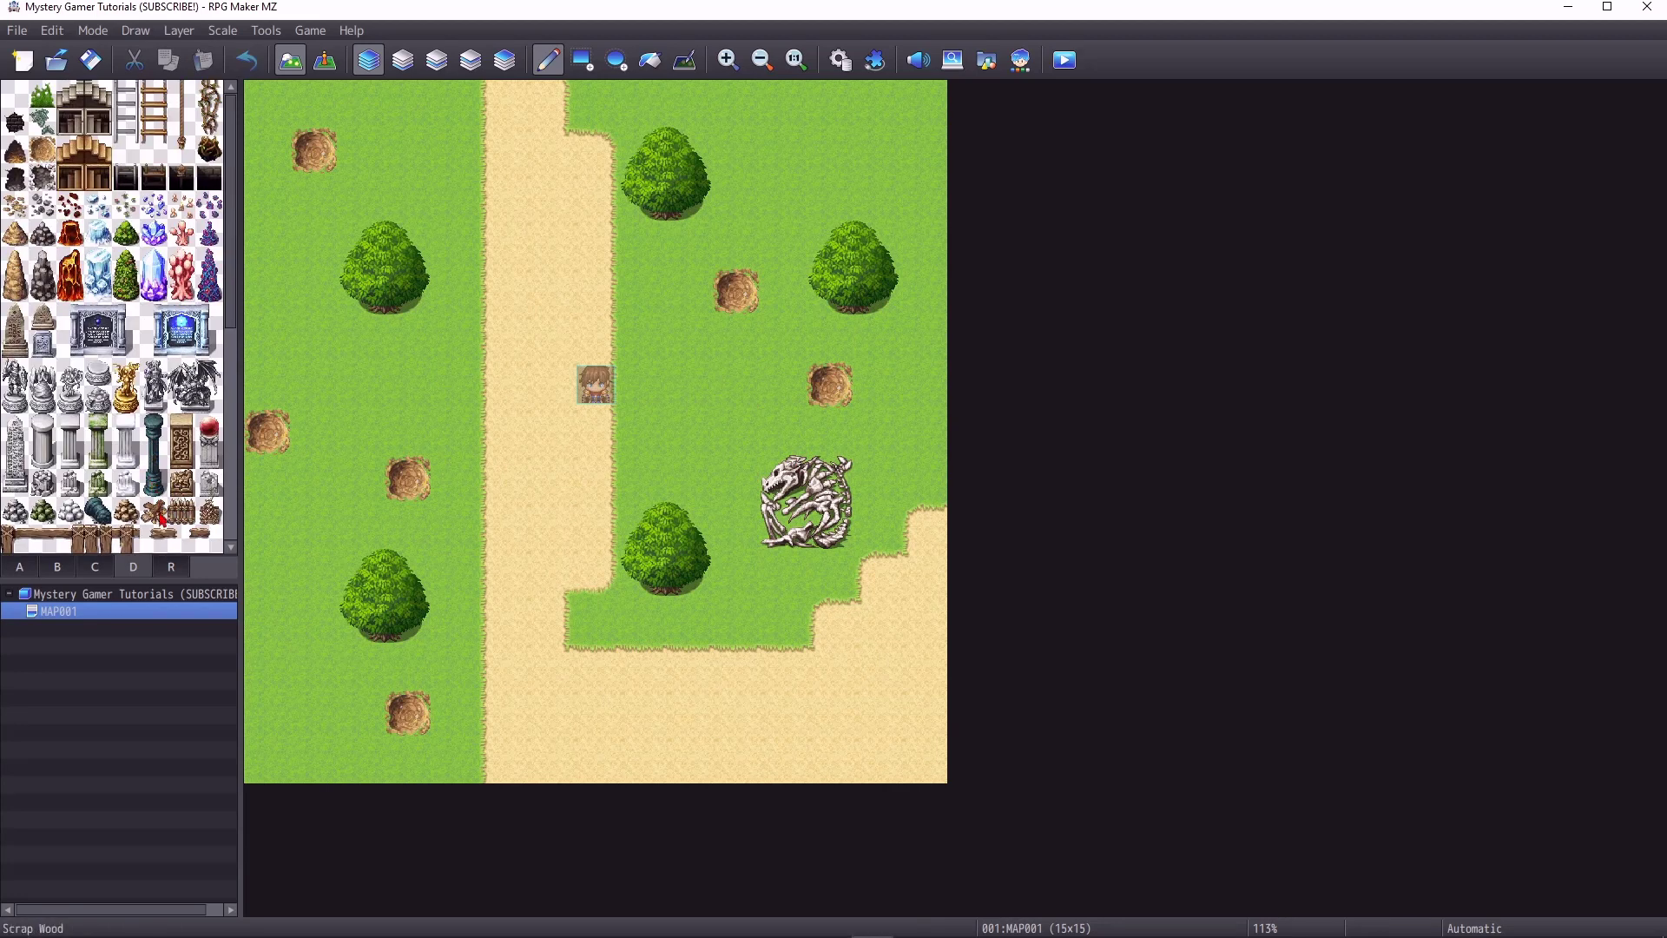
click(171, 568)
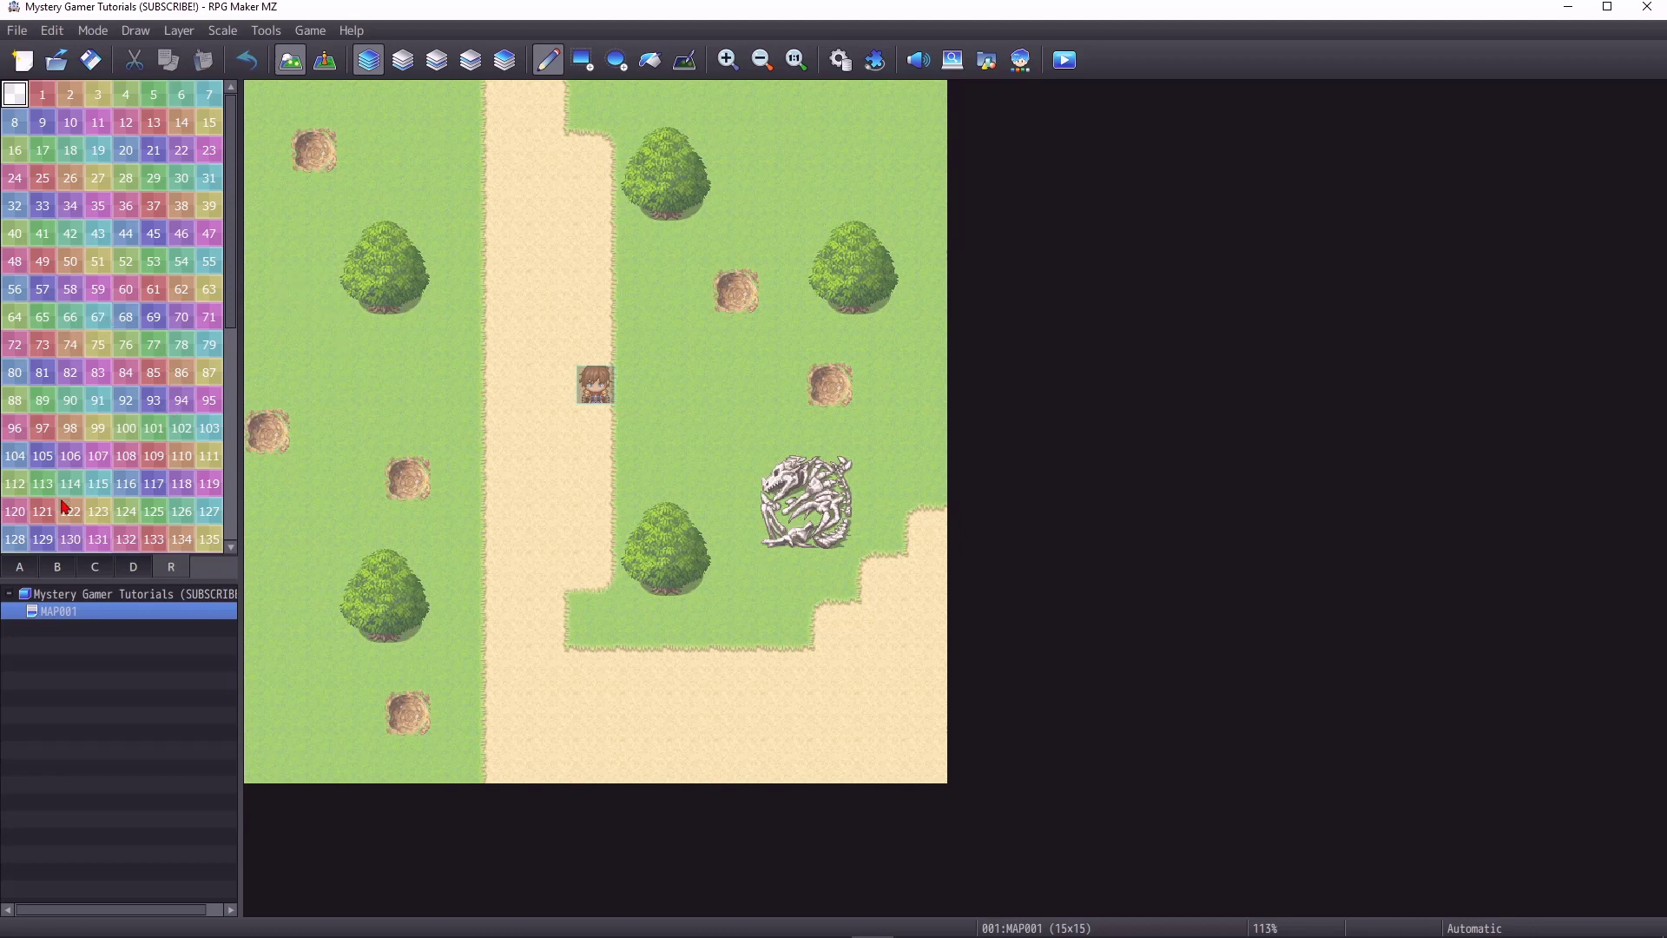
click(134, 571)
click(57, 571)
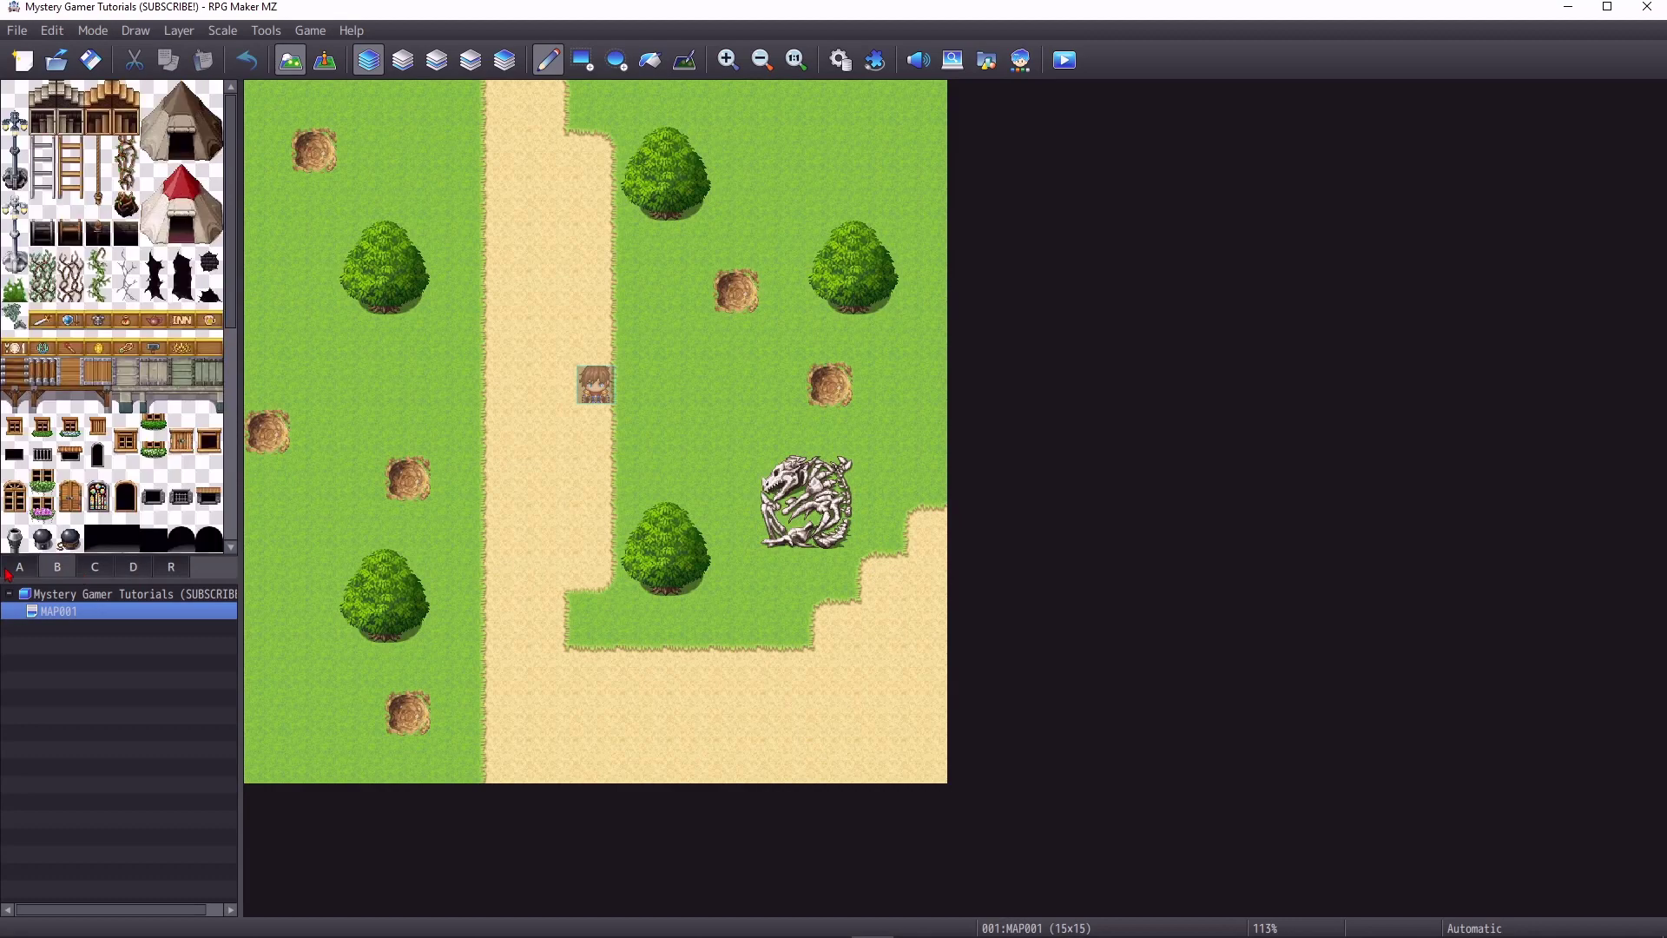
click(13, 570)
click(171, 570)
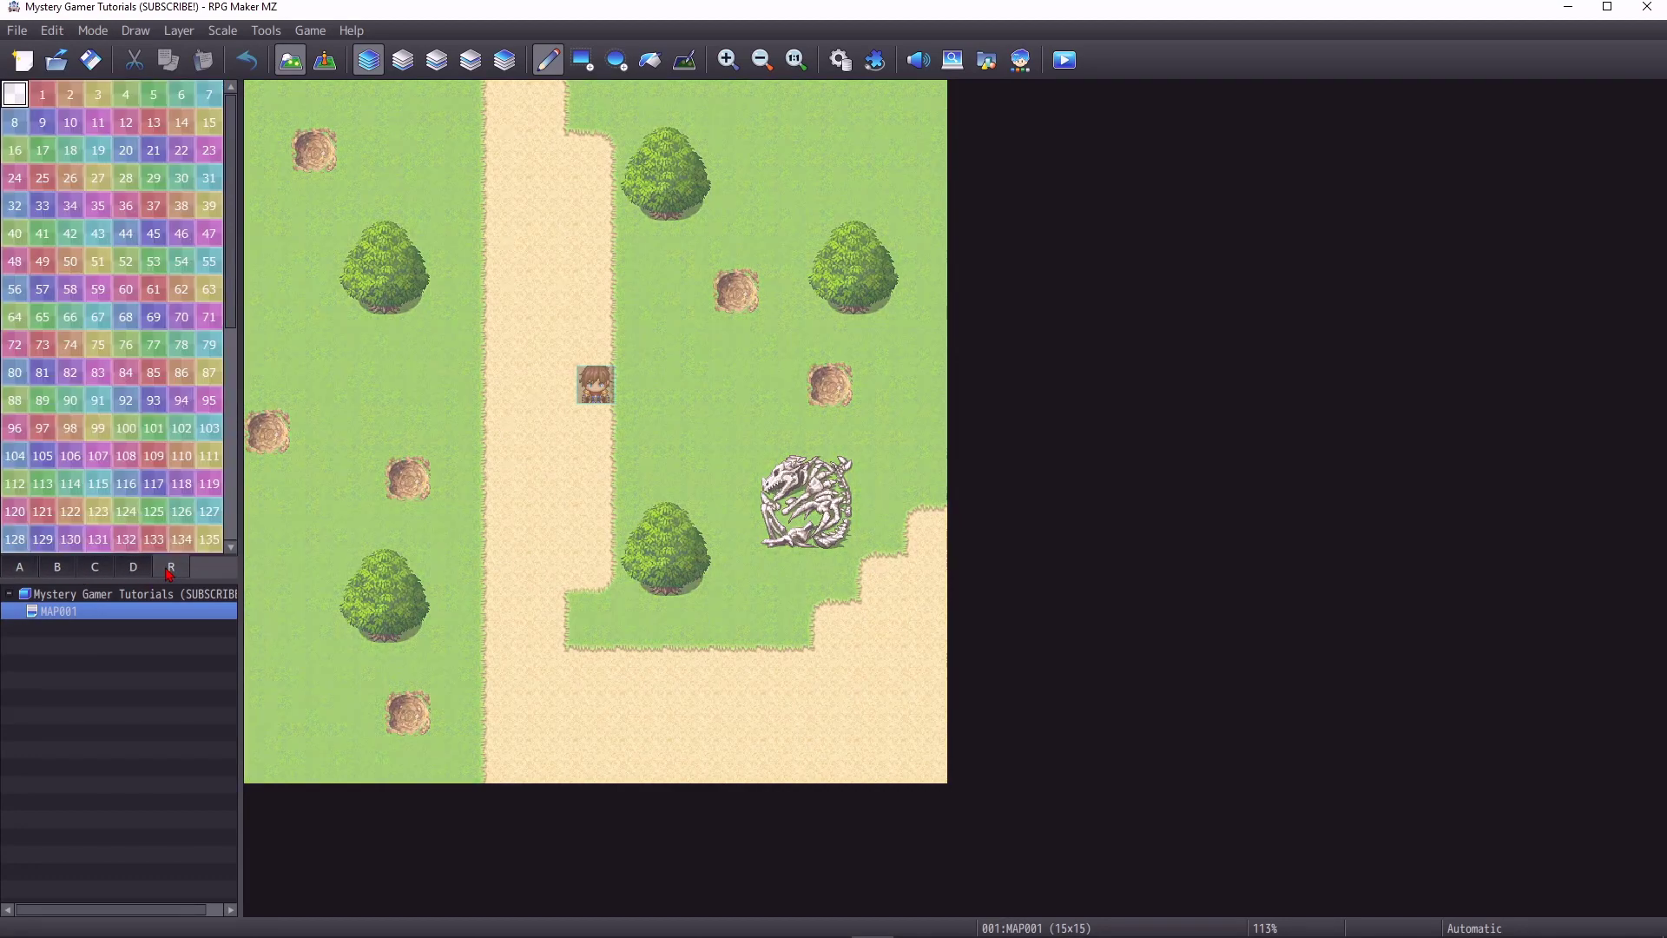
Step: Mark three separate map tiles with region ID 1: below the upper-left hole, on the path, and beside the upper tree
click(43, 97)
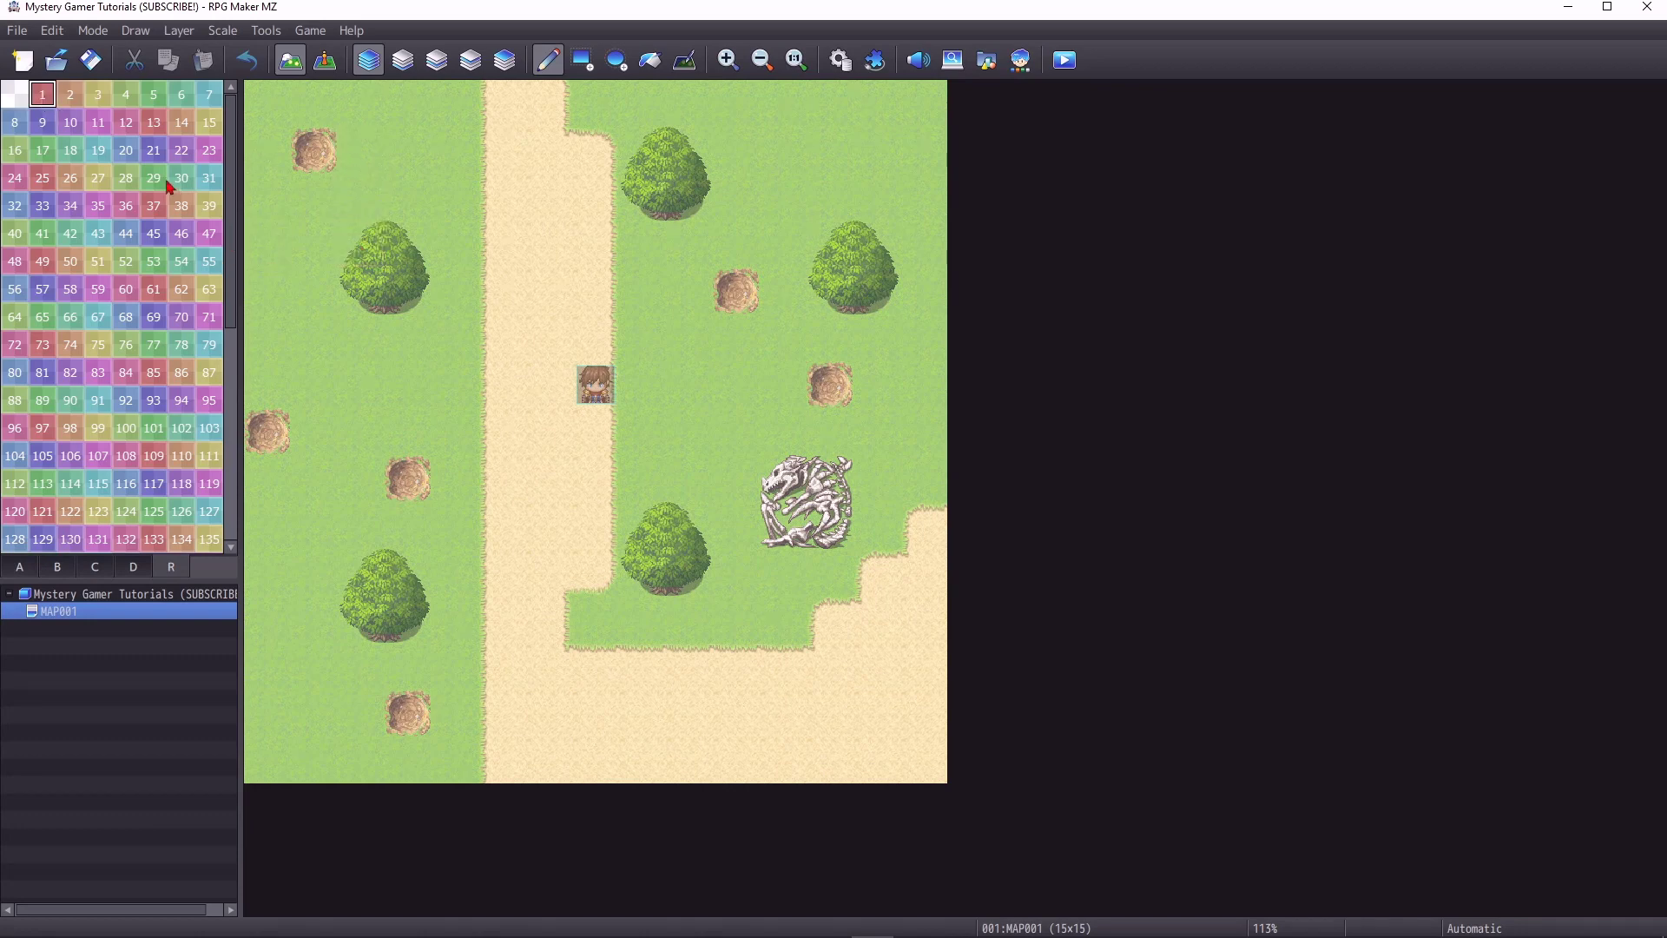
scroll(130, 299, down, 3)
scroll(113, 305, down, 1)
scroll(121, 322, up, 3)
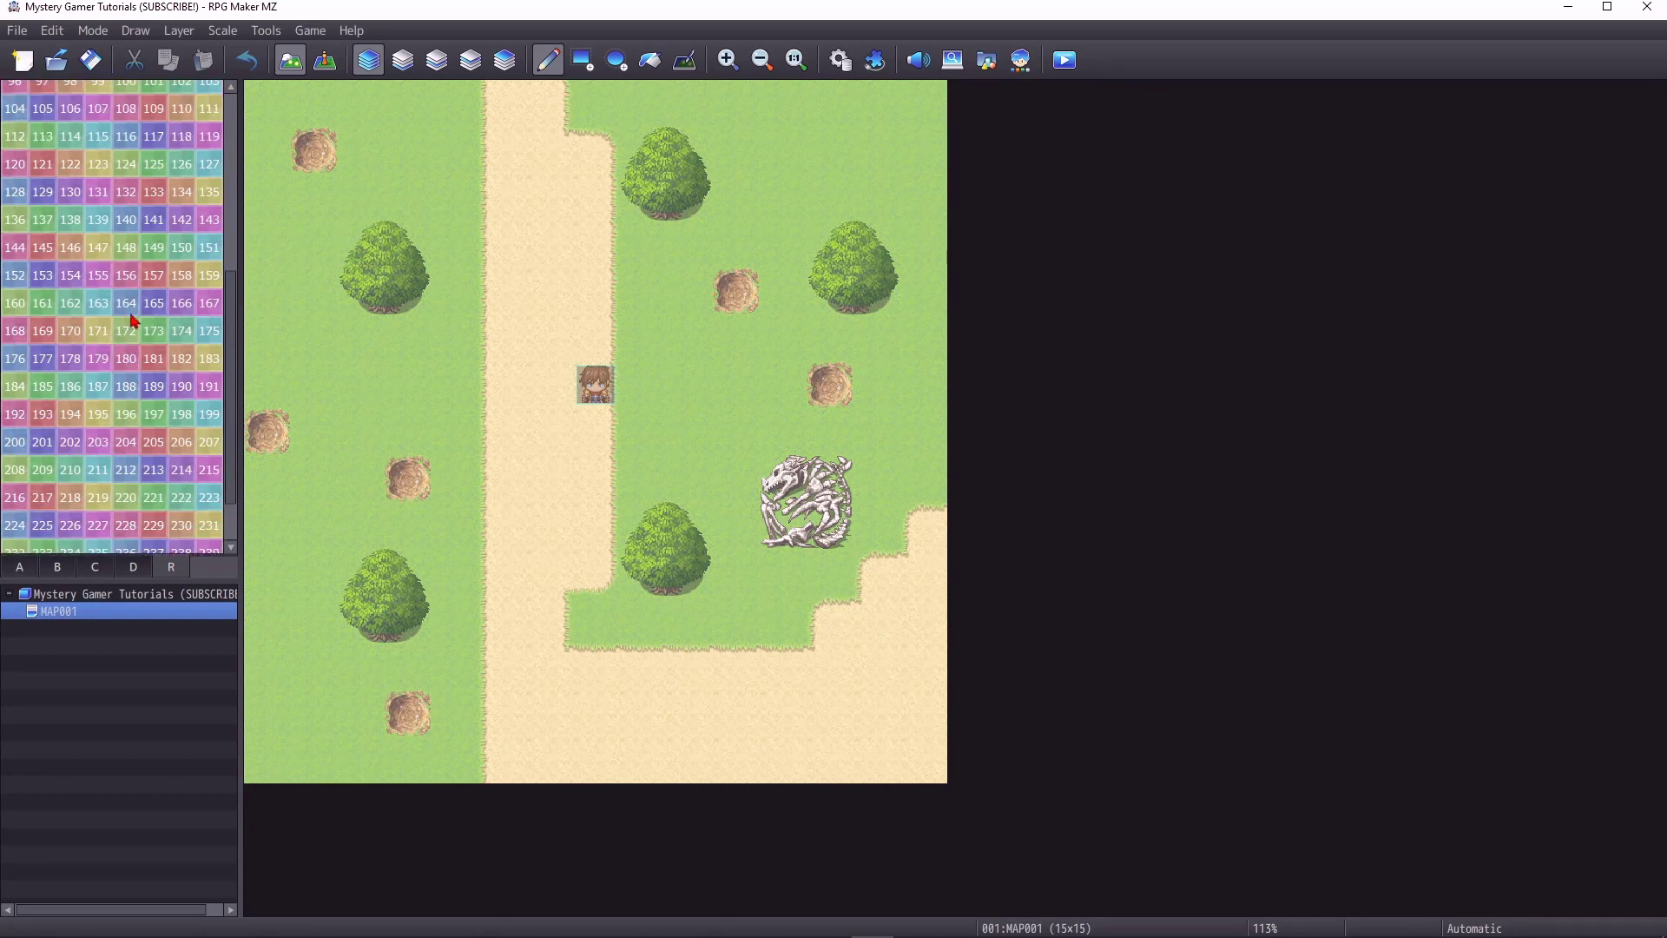
scroll(122, 322, up, 2)
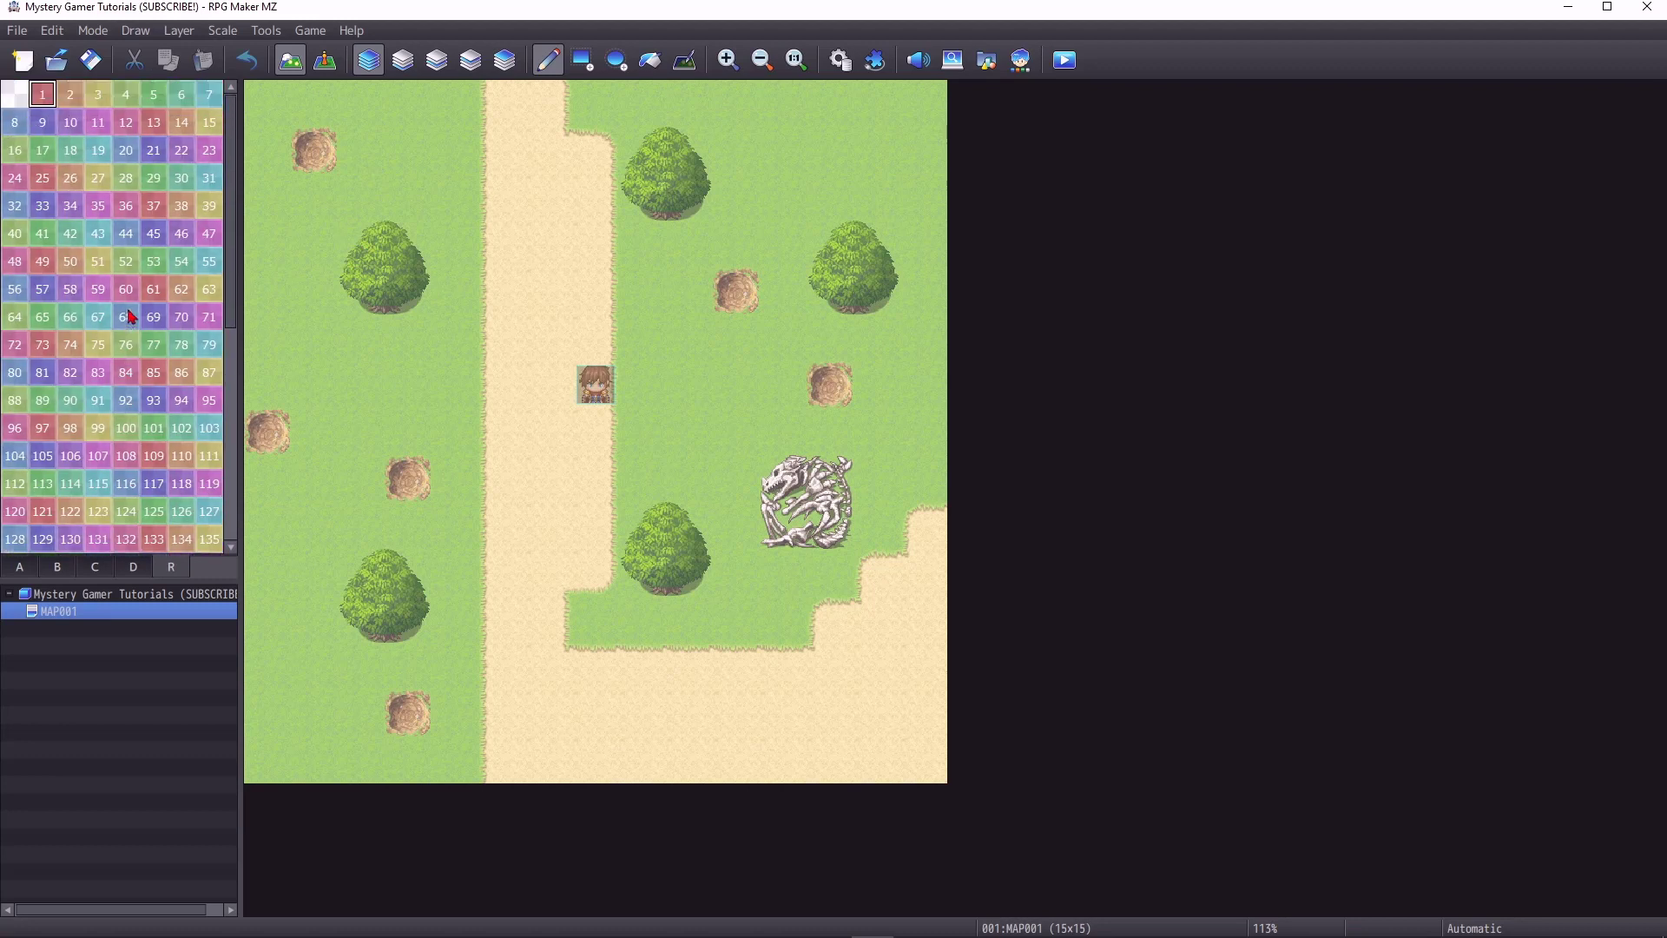
click(313, 198)
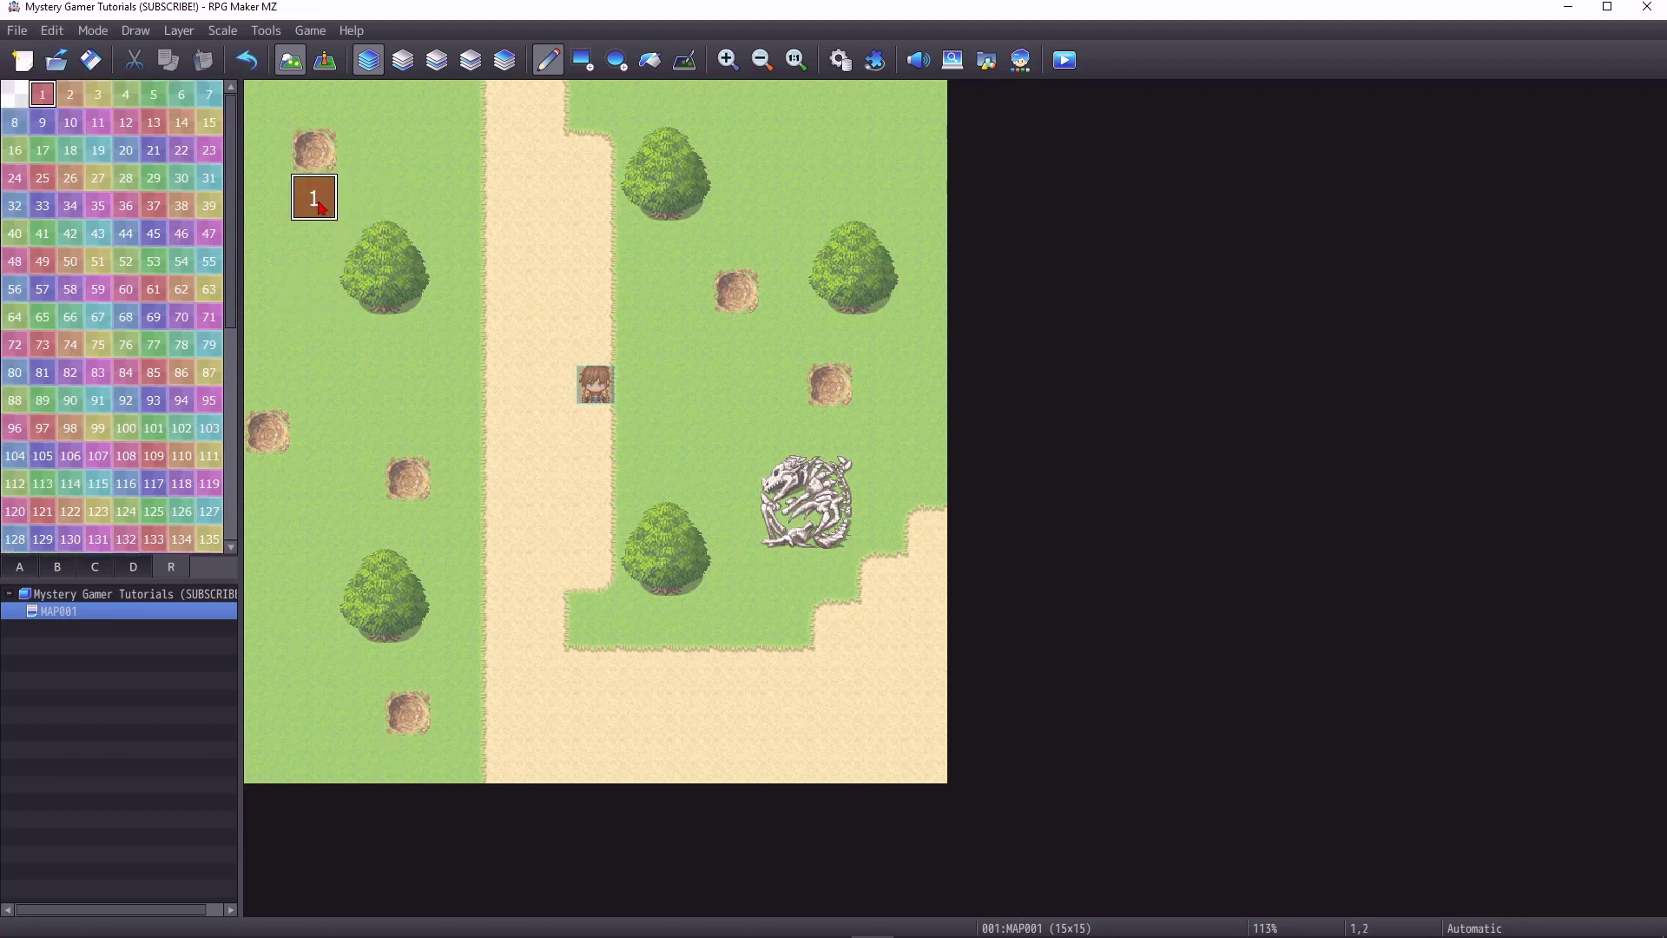
click(501, 479)
click(736, 198)
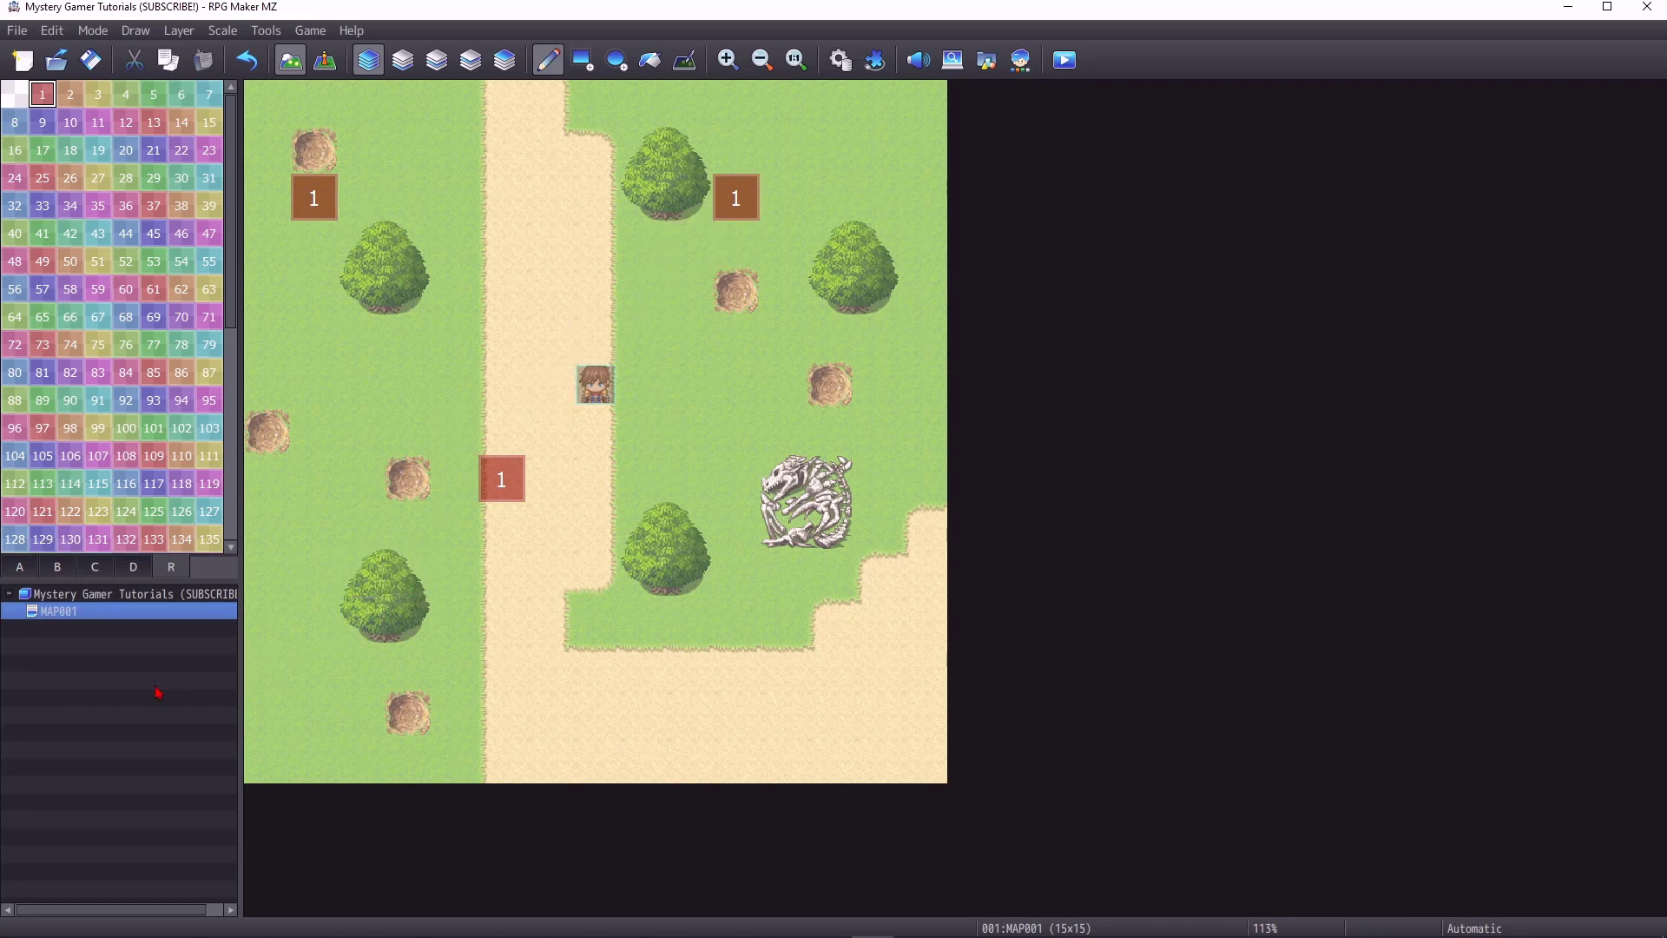
Step: Open the properties of MAP001 and try a Goblin*2 encounter with its range specified by region ID
right_click(158, 657)
click(122, 663)
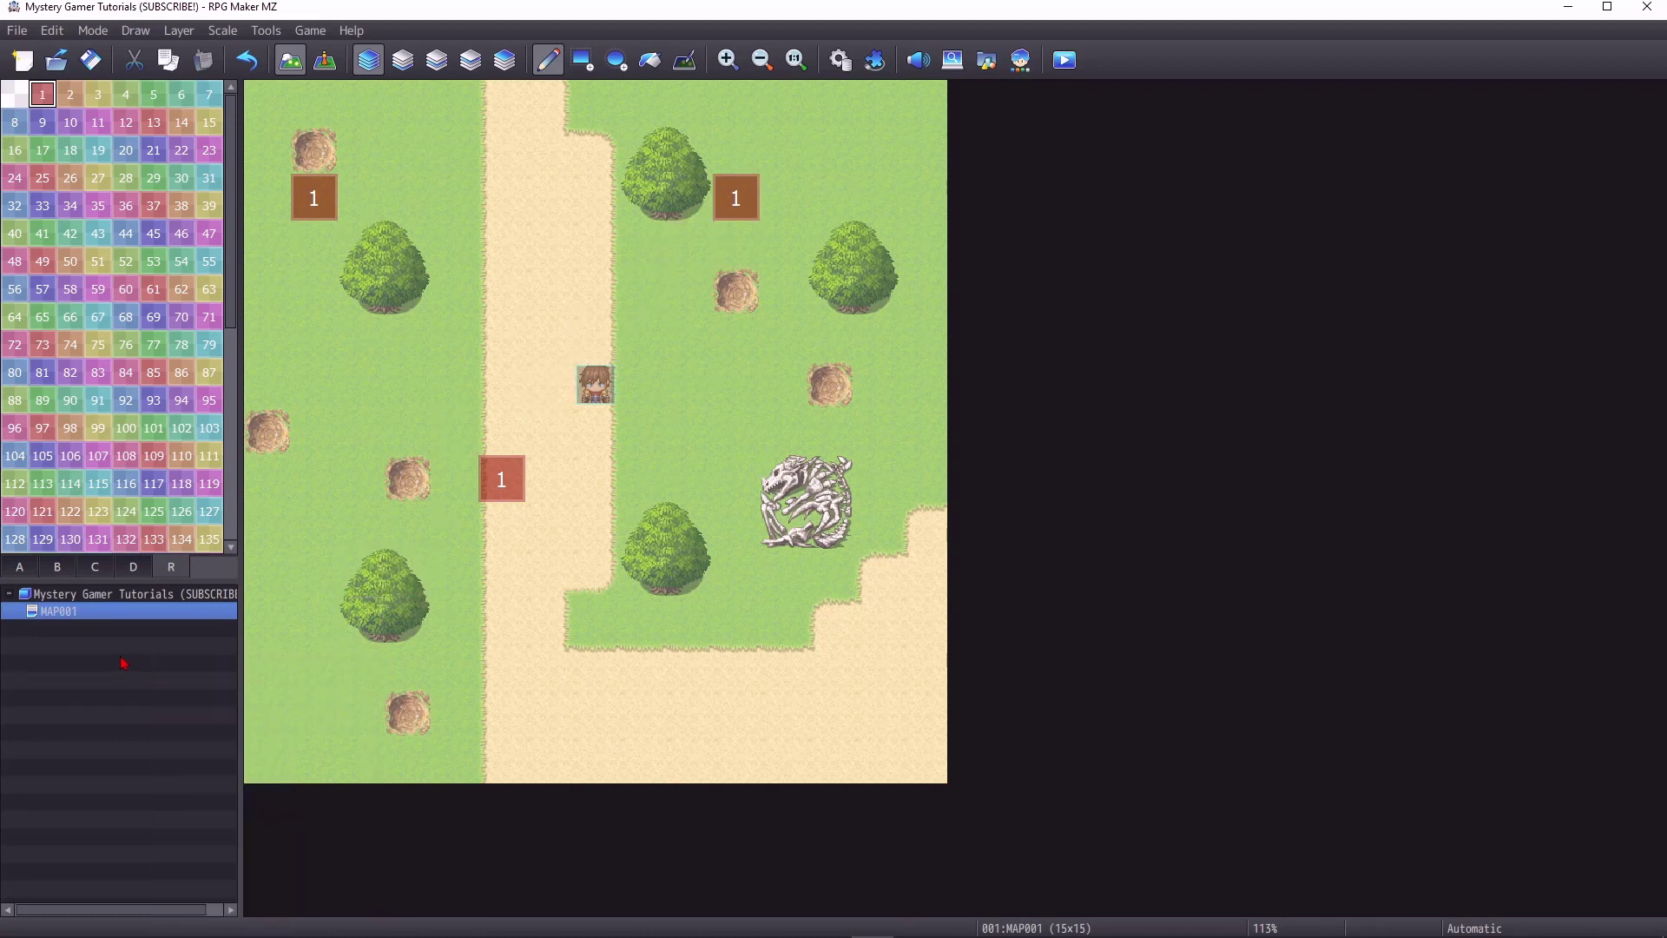
double_click(137, 613)
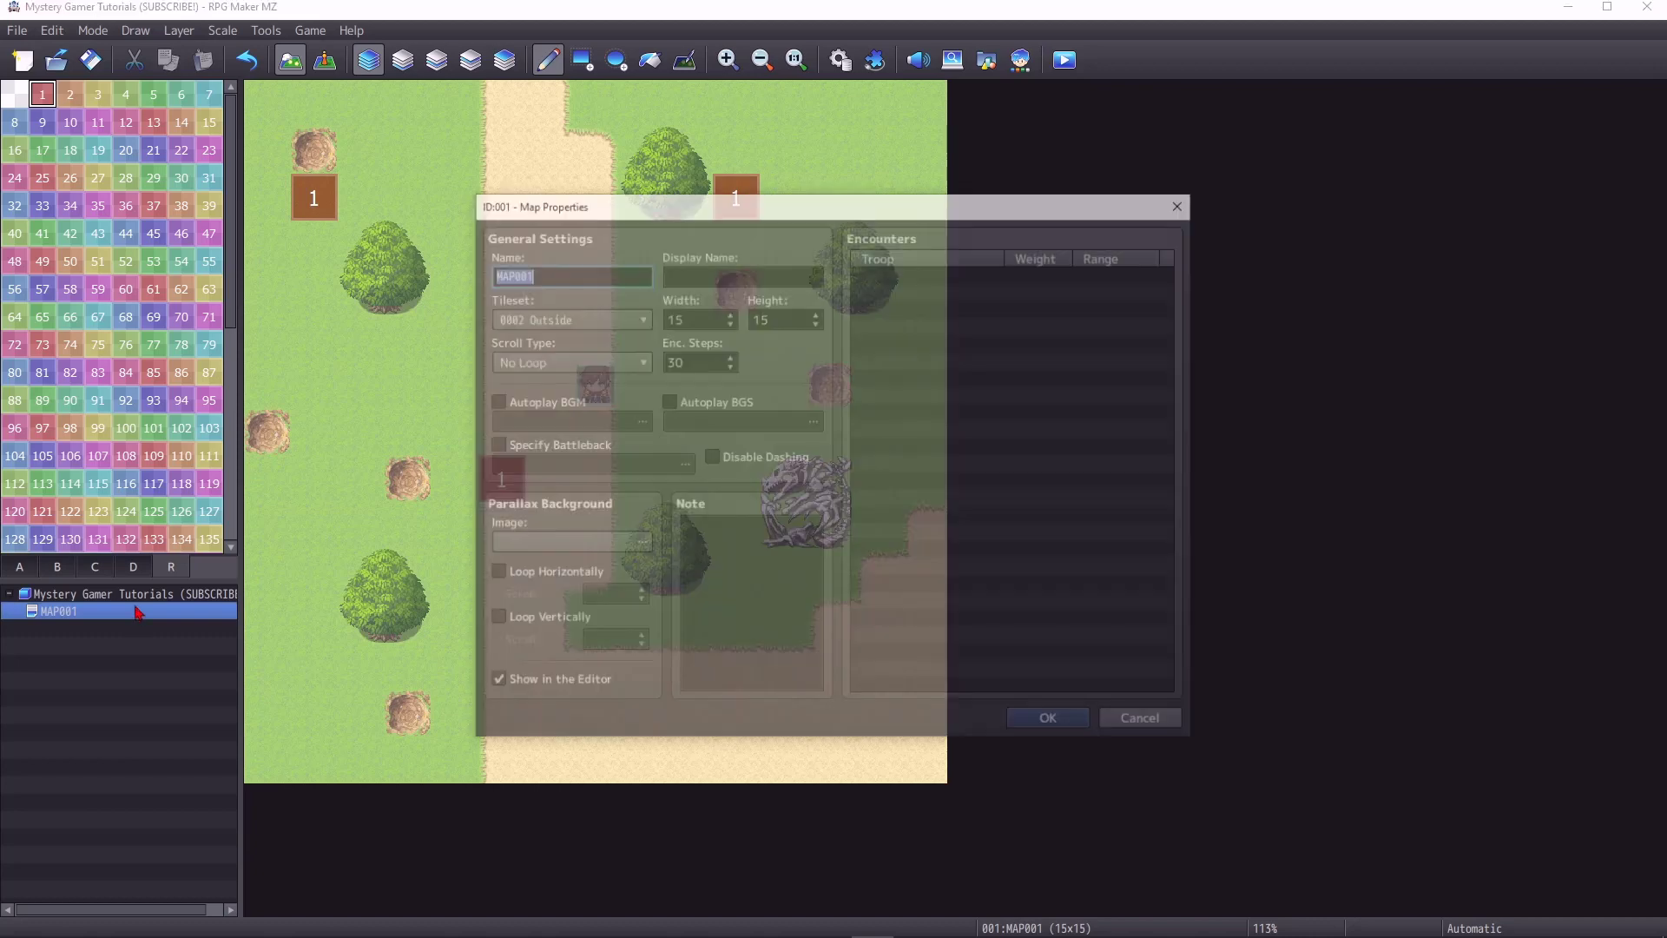
click(1011, 276)
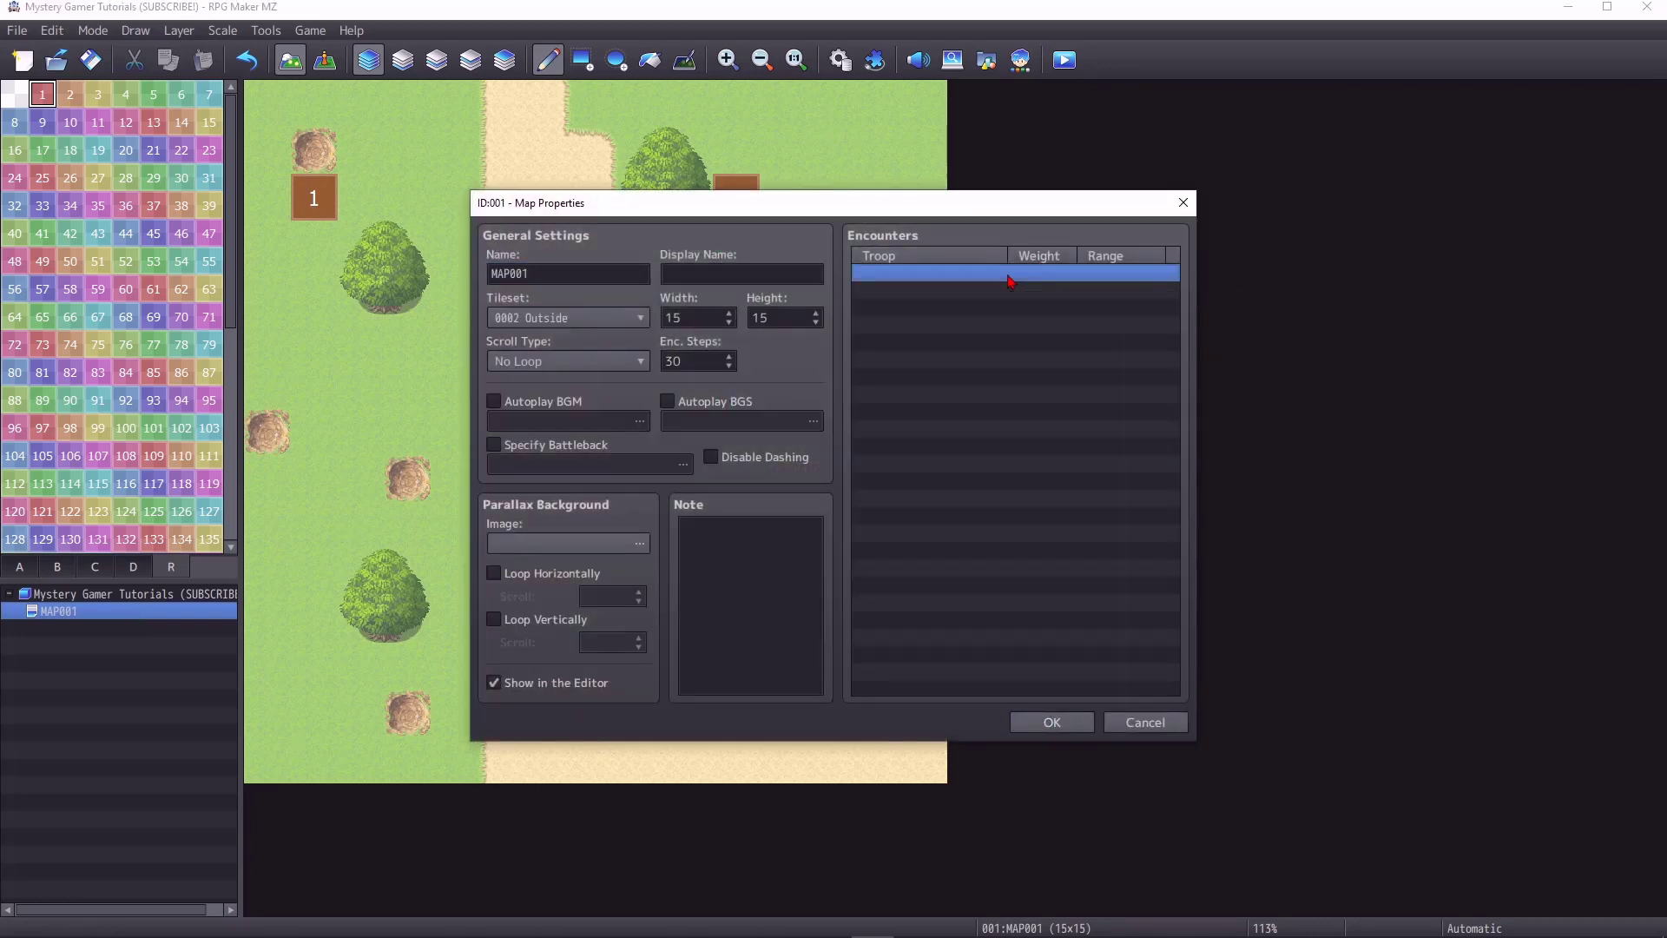
double_click(1010, 279)
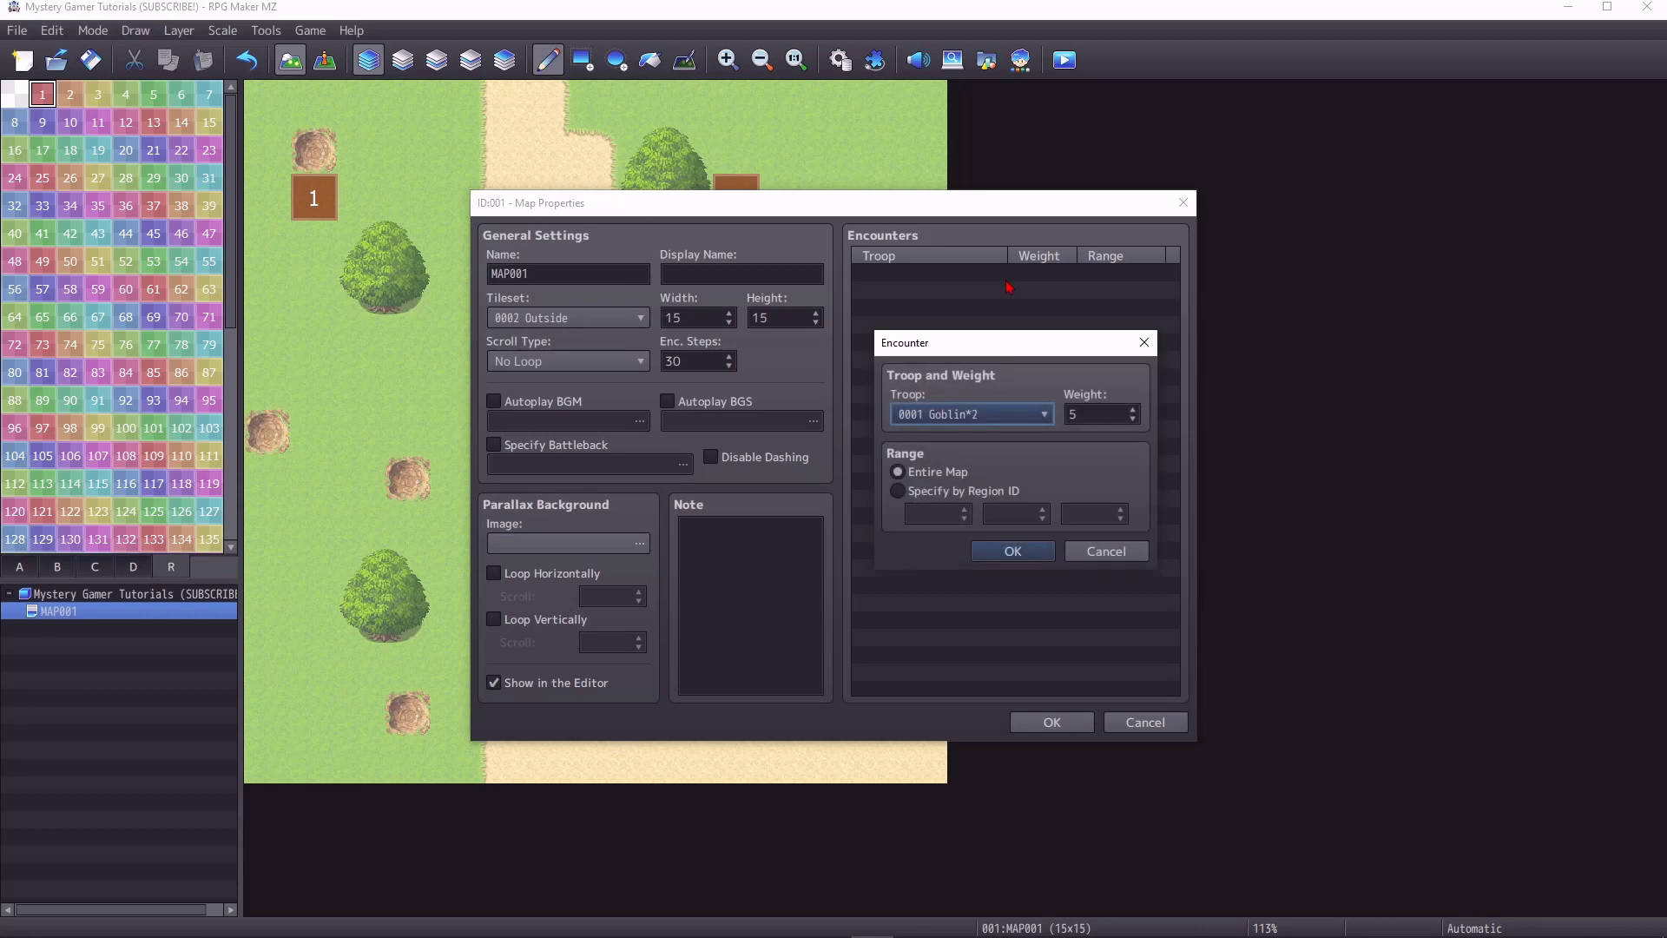
click(950, 496)
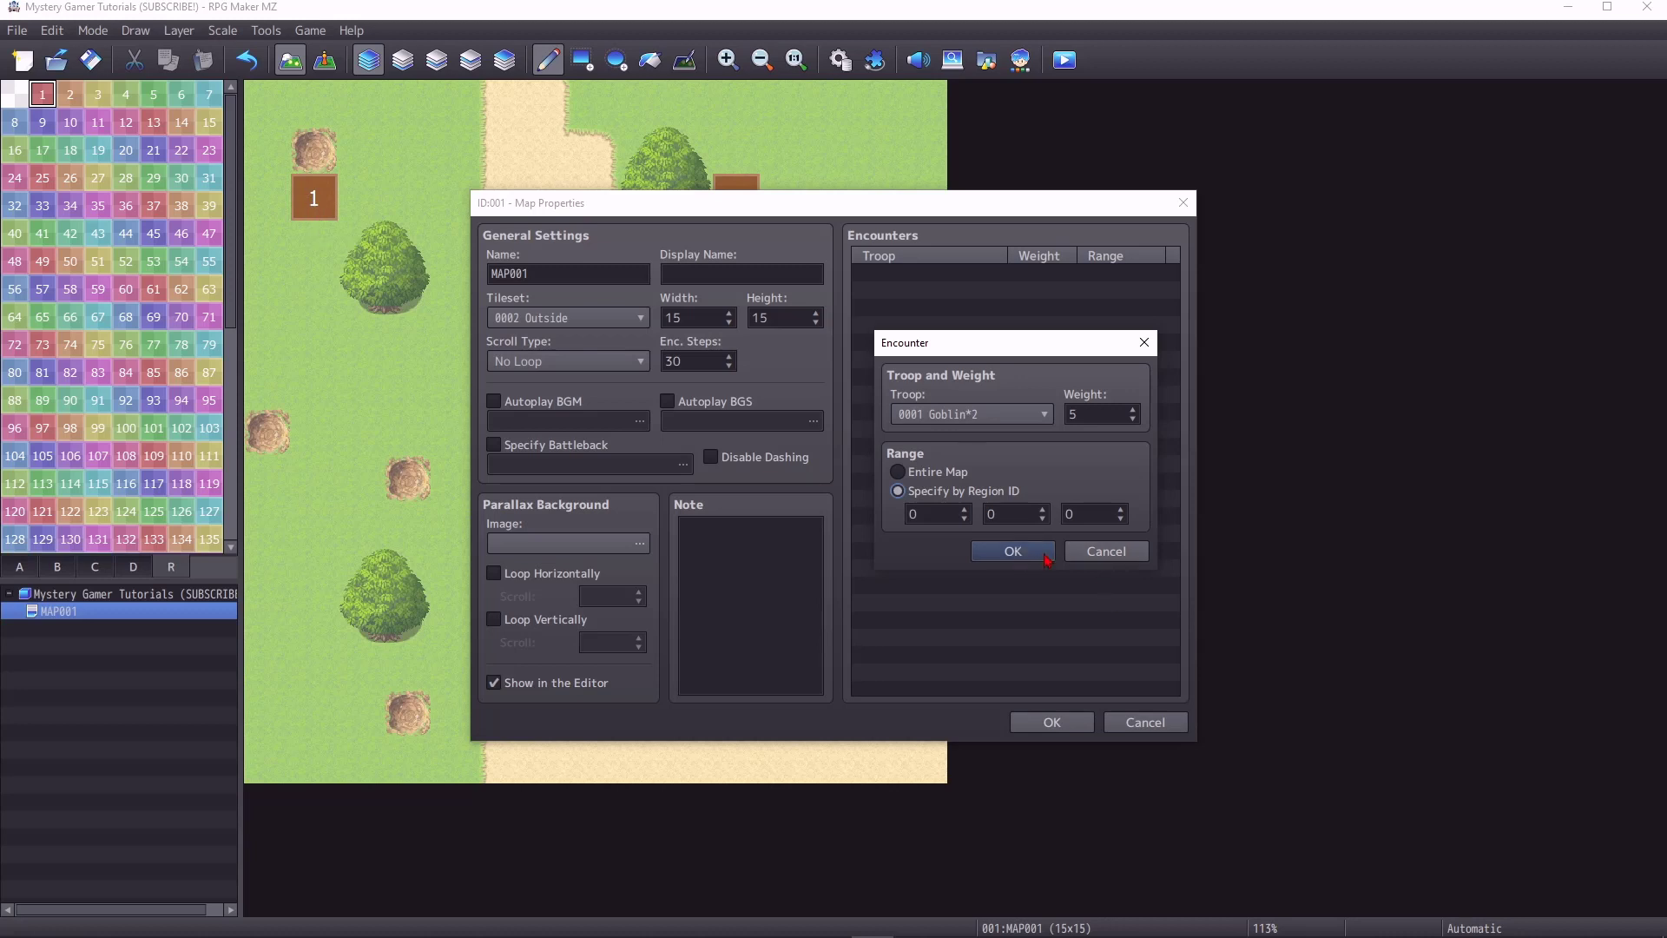
click(1089, 552)
click(1193, 204)
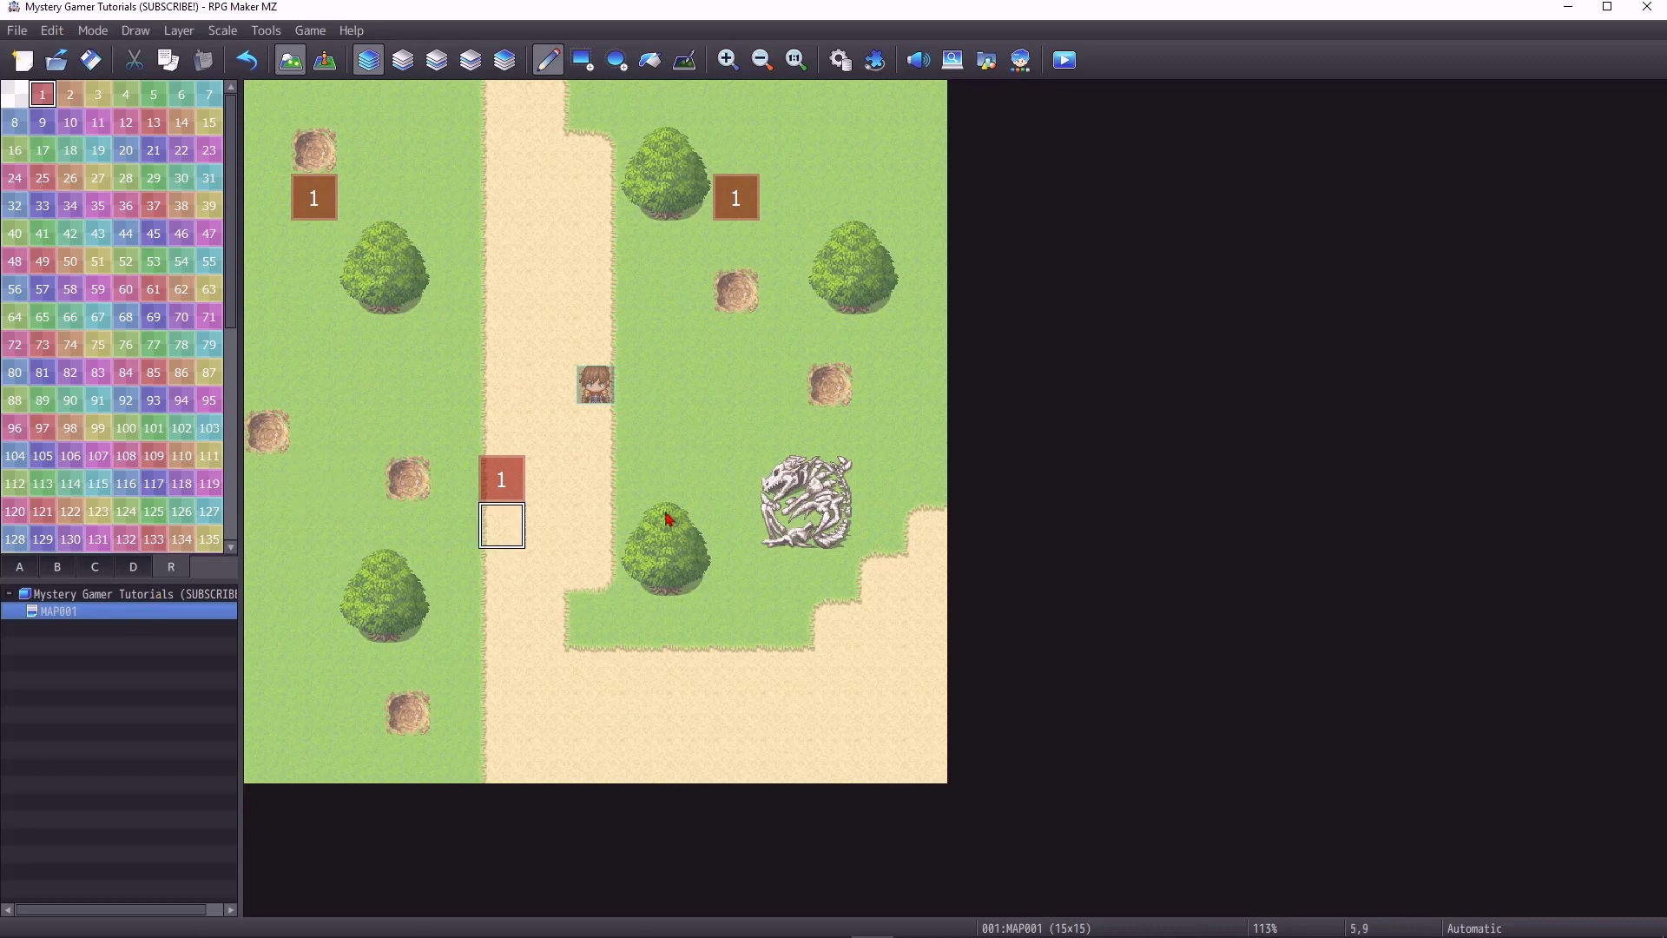
Step: Try adding two Goblin*2 encounters with weight 5 to MAP001, one for the entire map and one for region 1
double_click(181, 611)
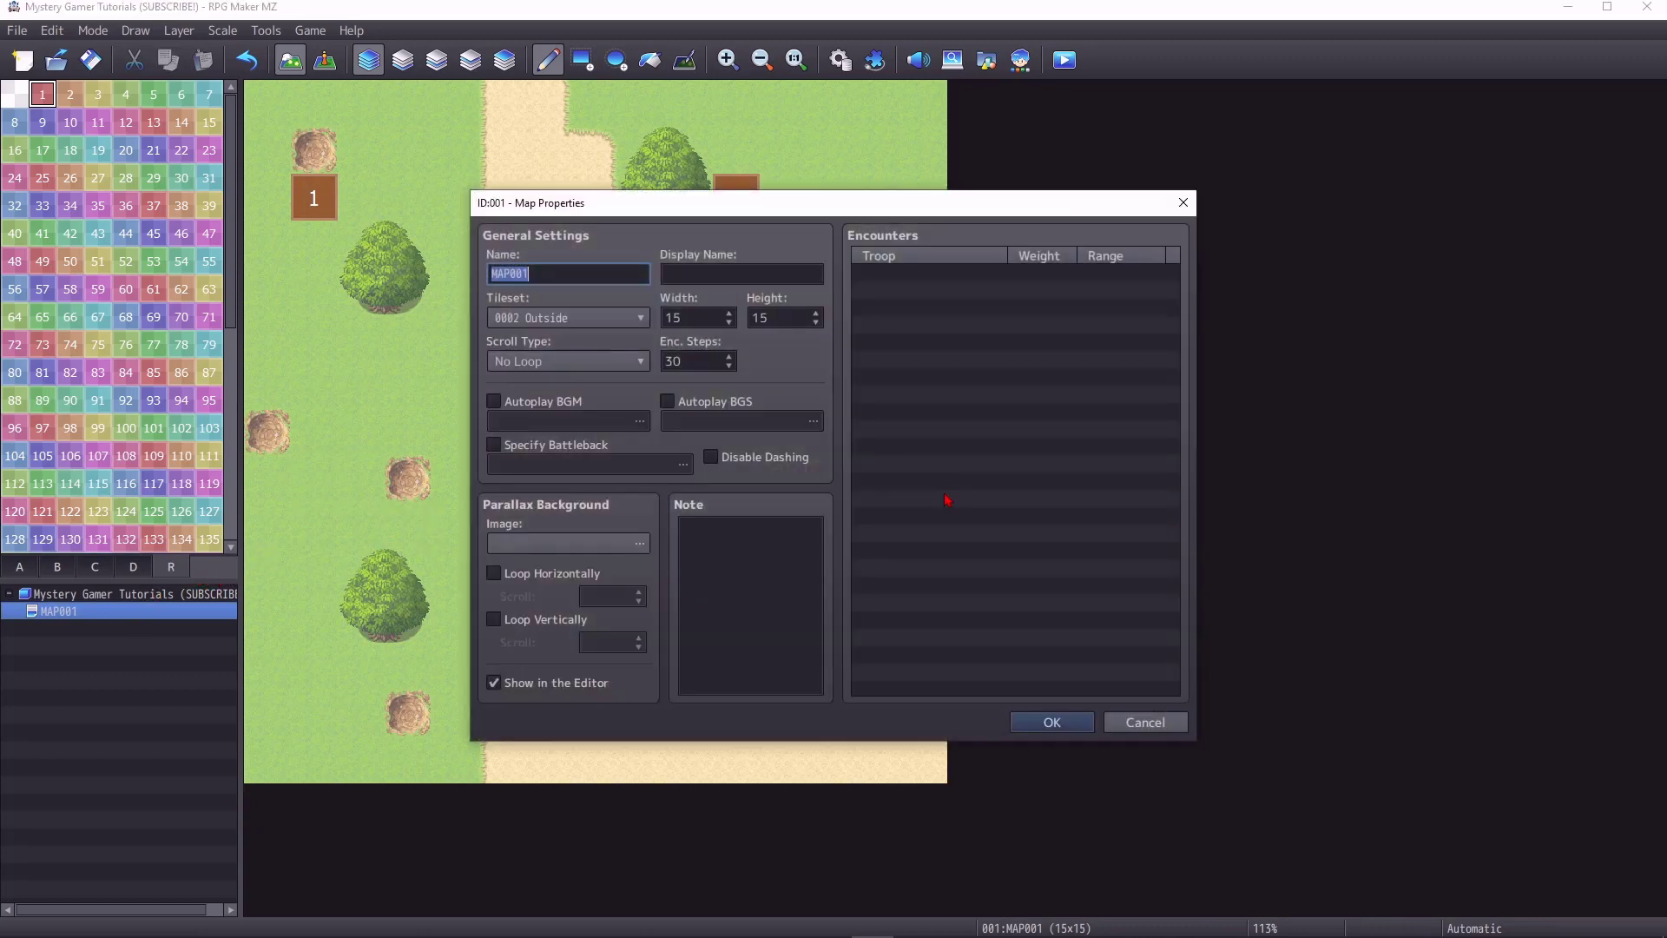
double_click(1007, 273)
key(Return)
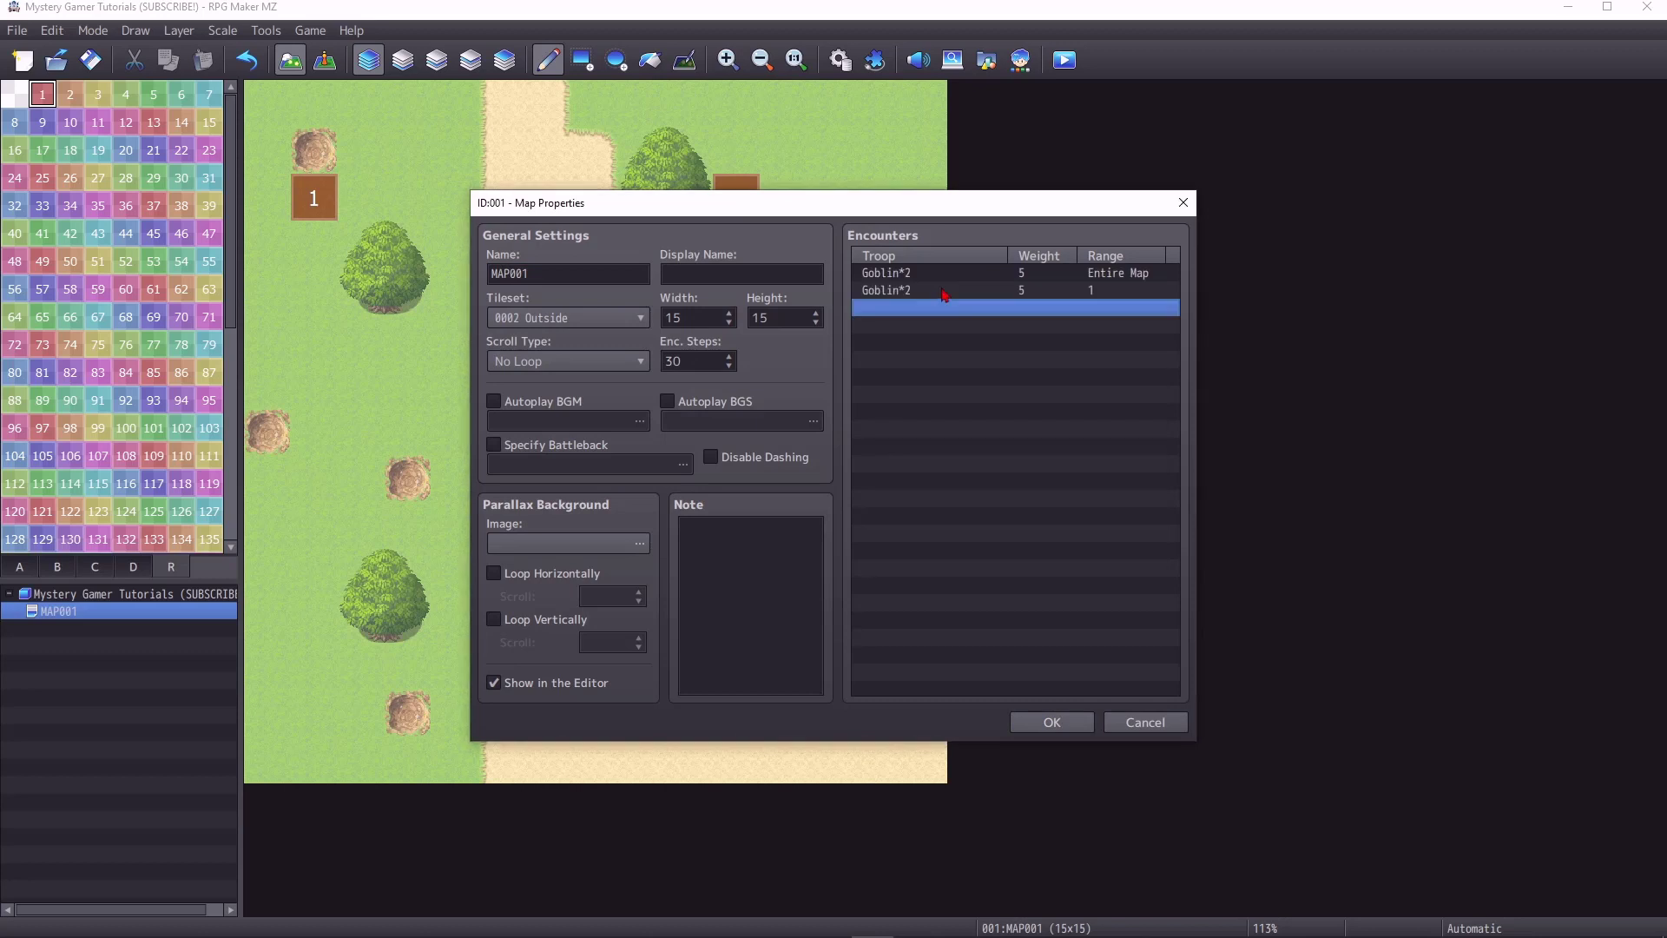
click(943, 292)
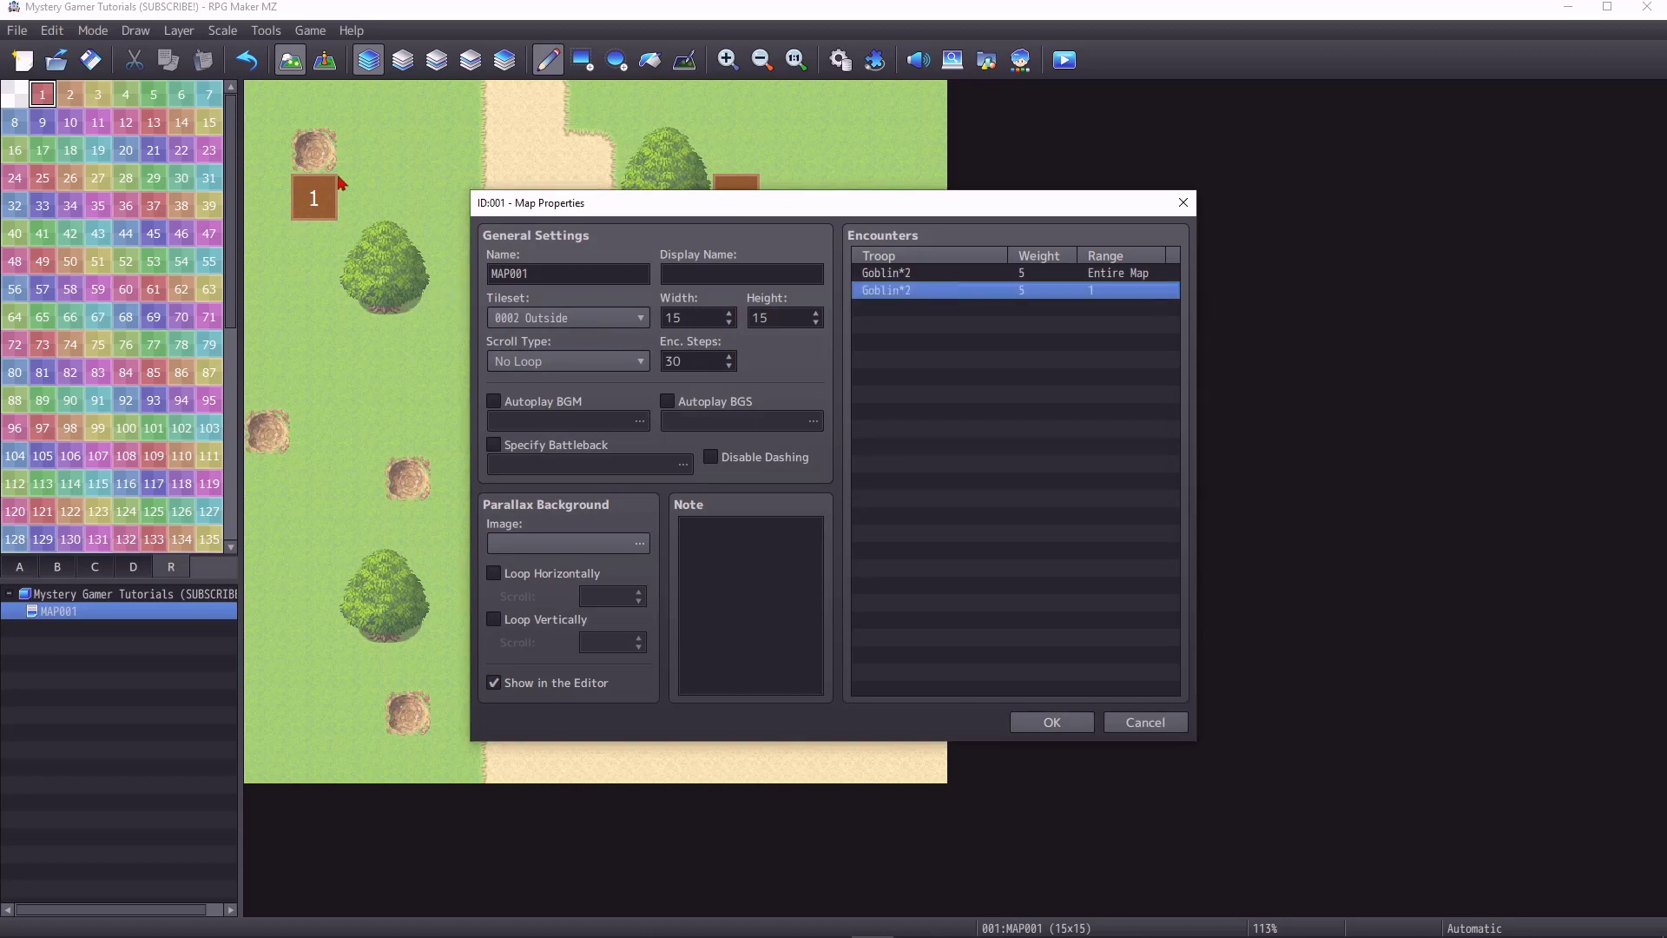
click(938, 275)
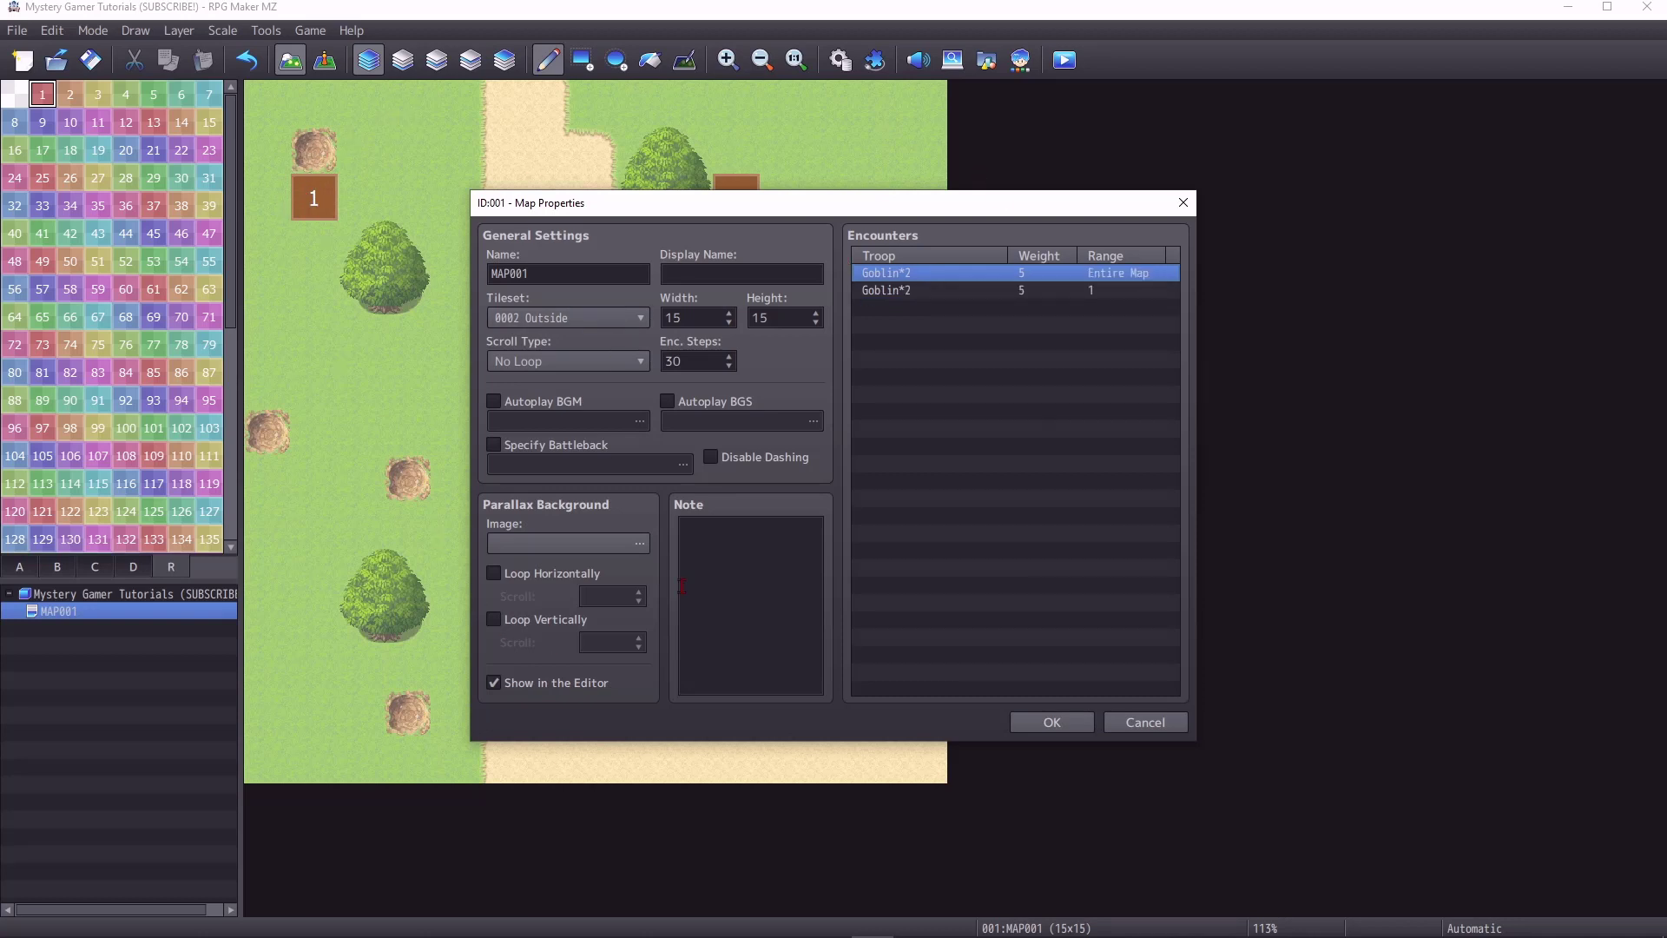
click(1145, 722)
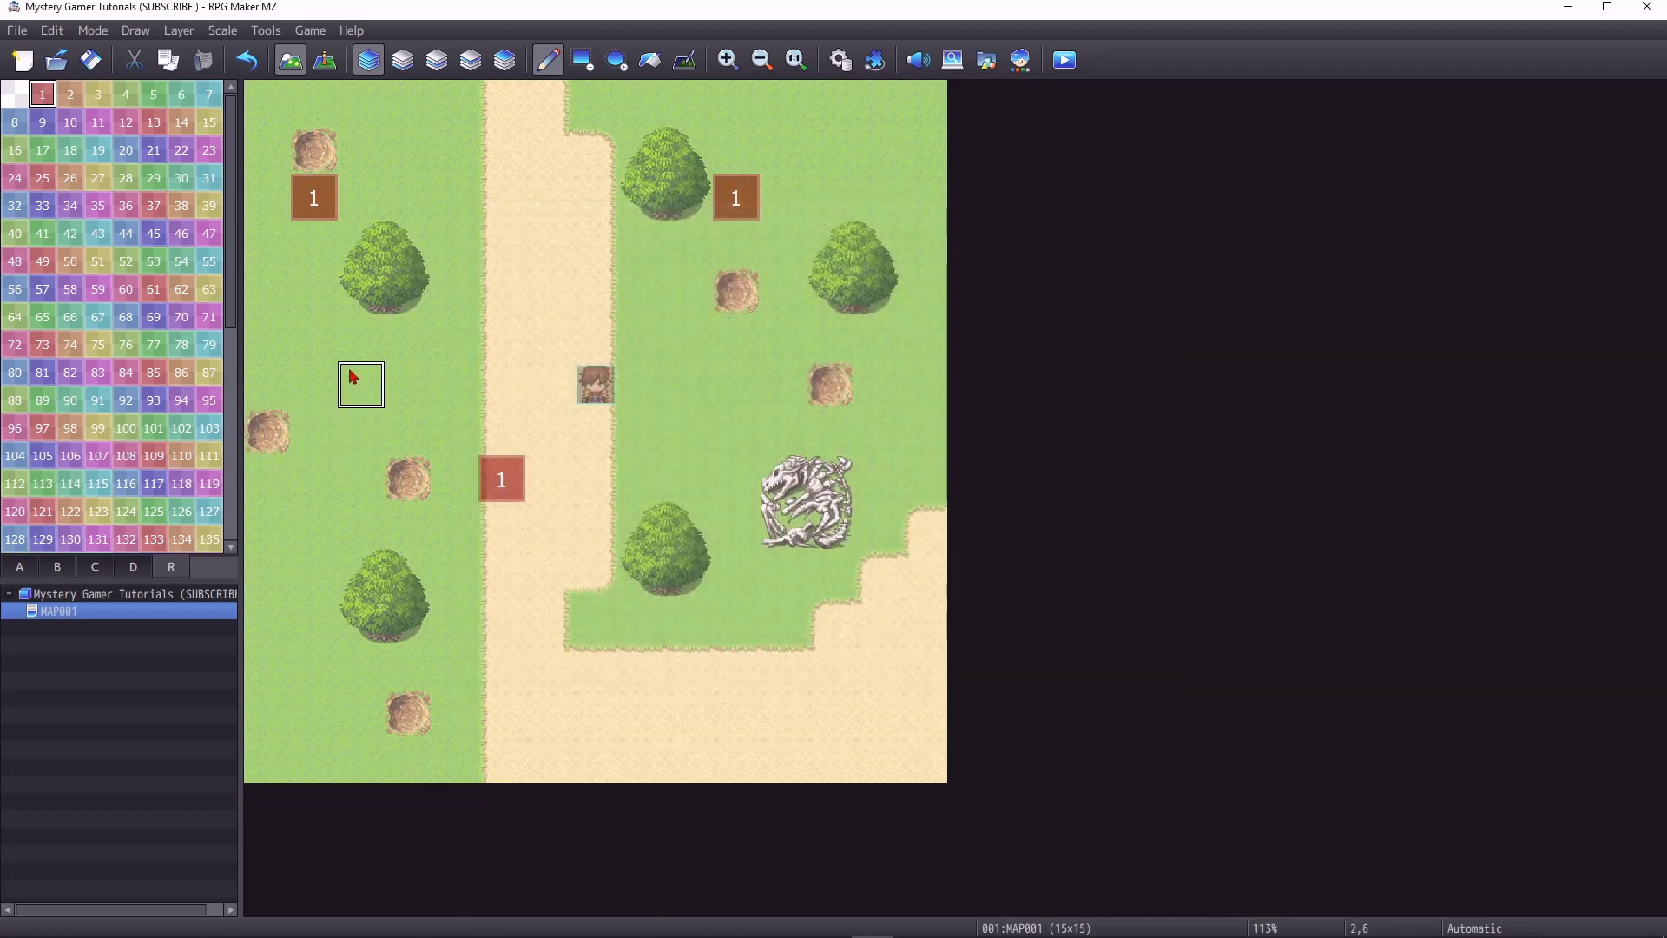
Step: Paint region ID 1 across the full width of the map in the row just below the player
click(322, 69)
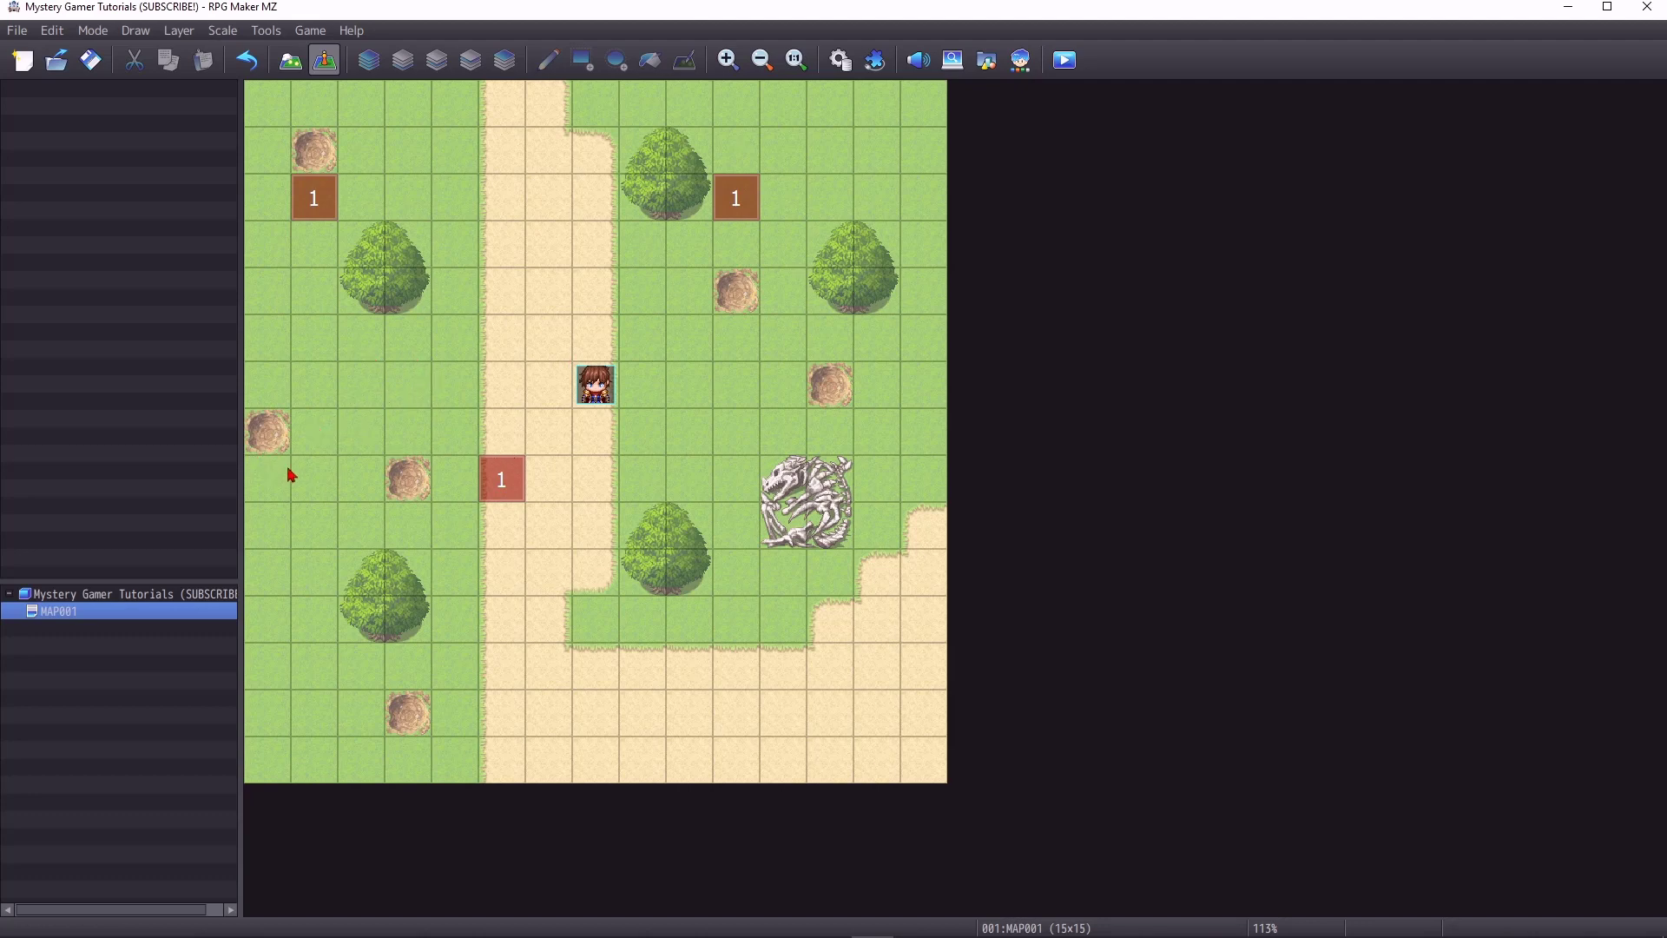
click(290, 60)
drag(264, 432, 979, 414)
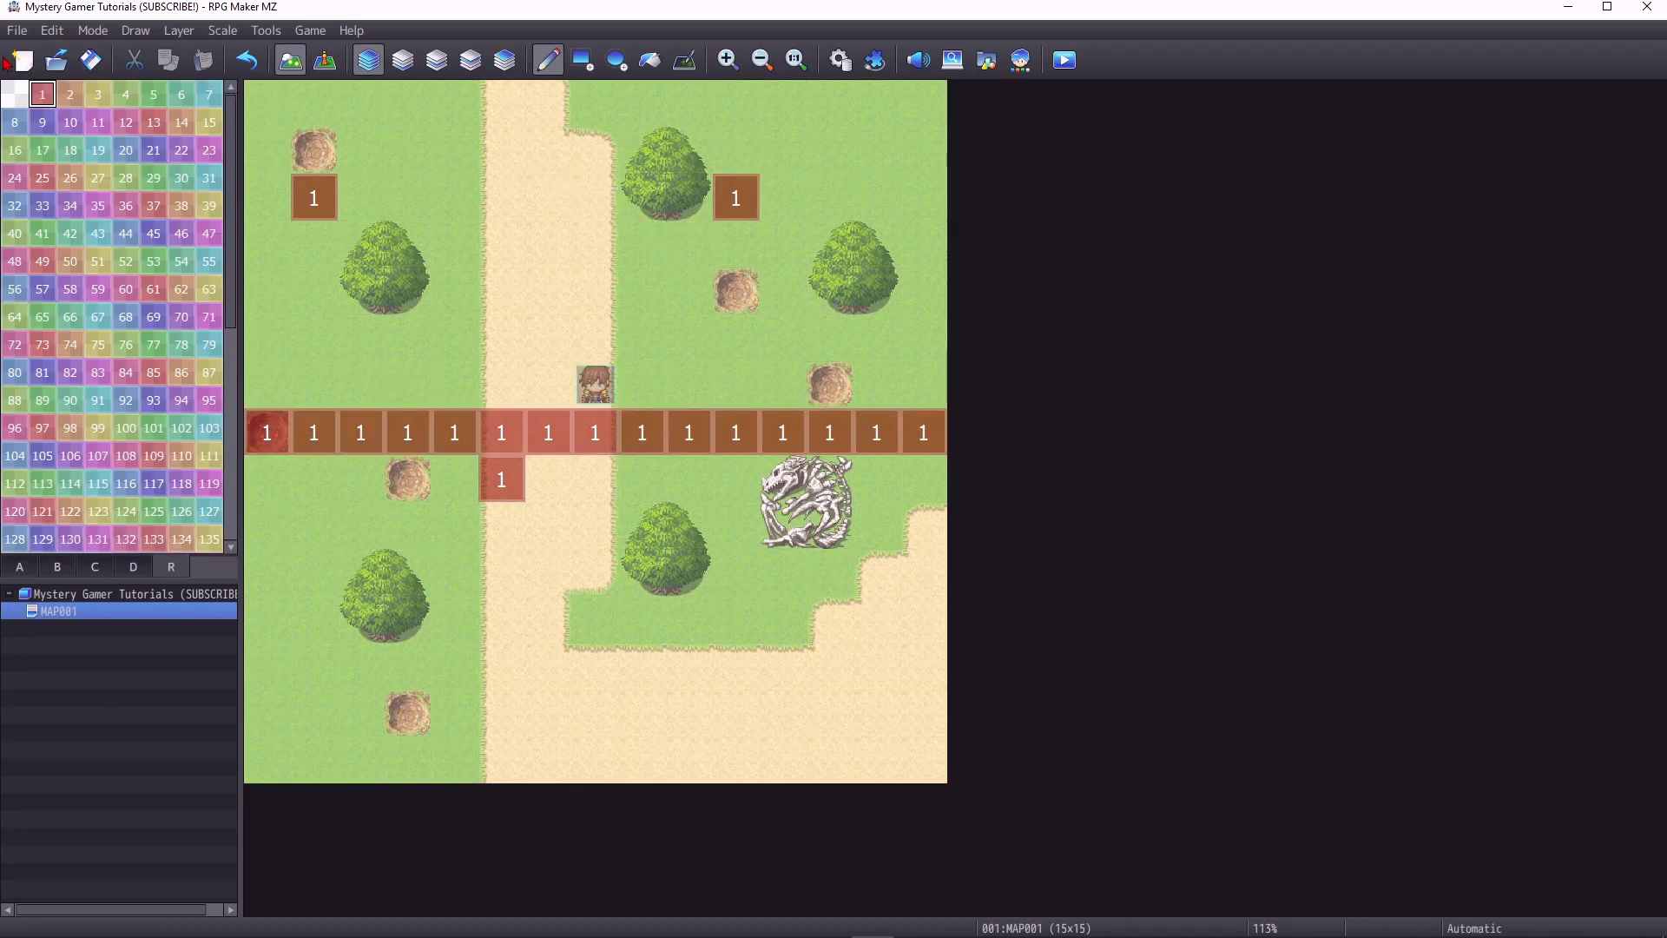
Step: Erase the three separate region 1 marks outside the painted row using the blank region
click(15, 94)
click(313, 198)
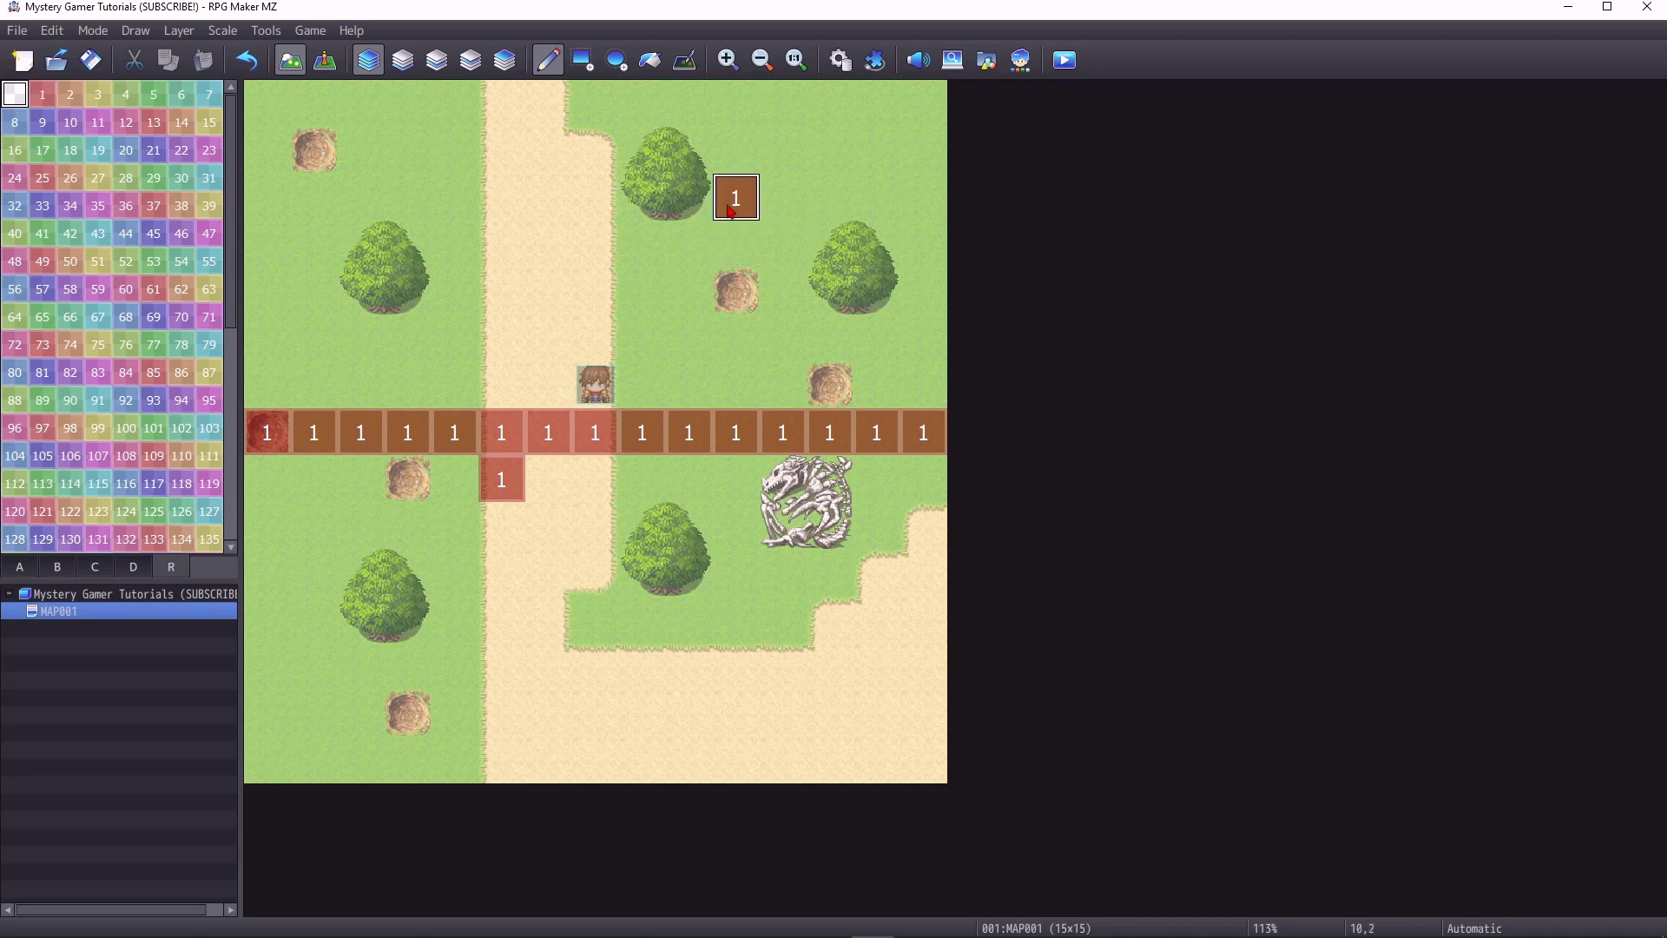
click(736, 198)
click(501, 479)
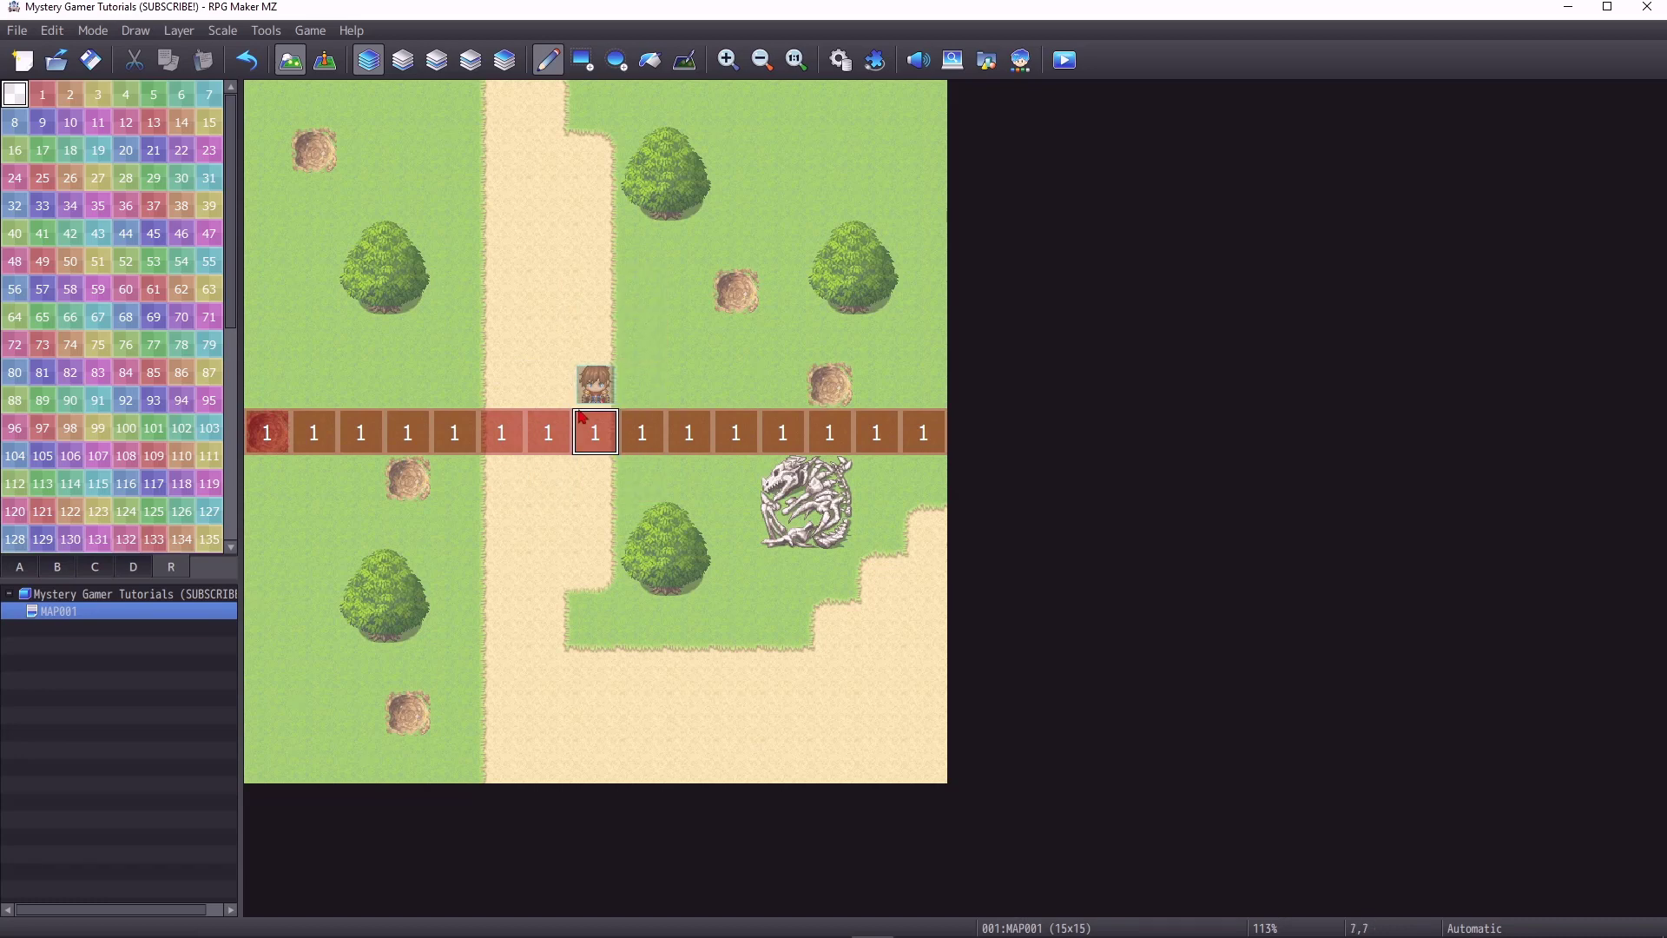
Step: Start a playtest of the project, lower the sound volume, and begin a new game on the map
key(F5)
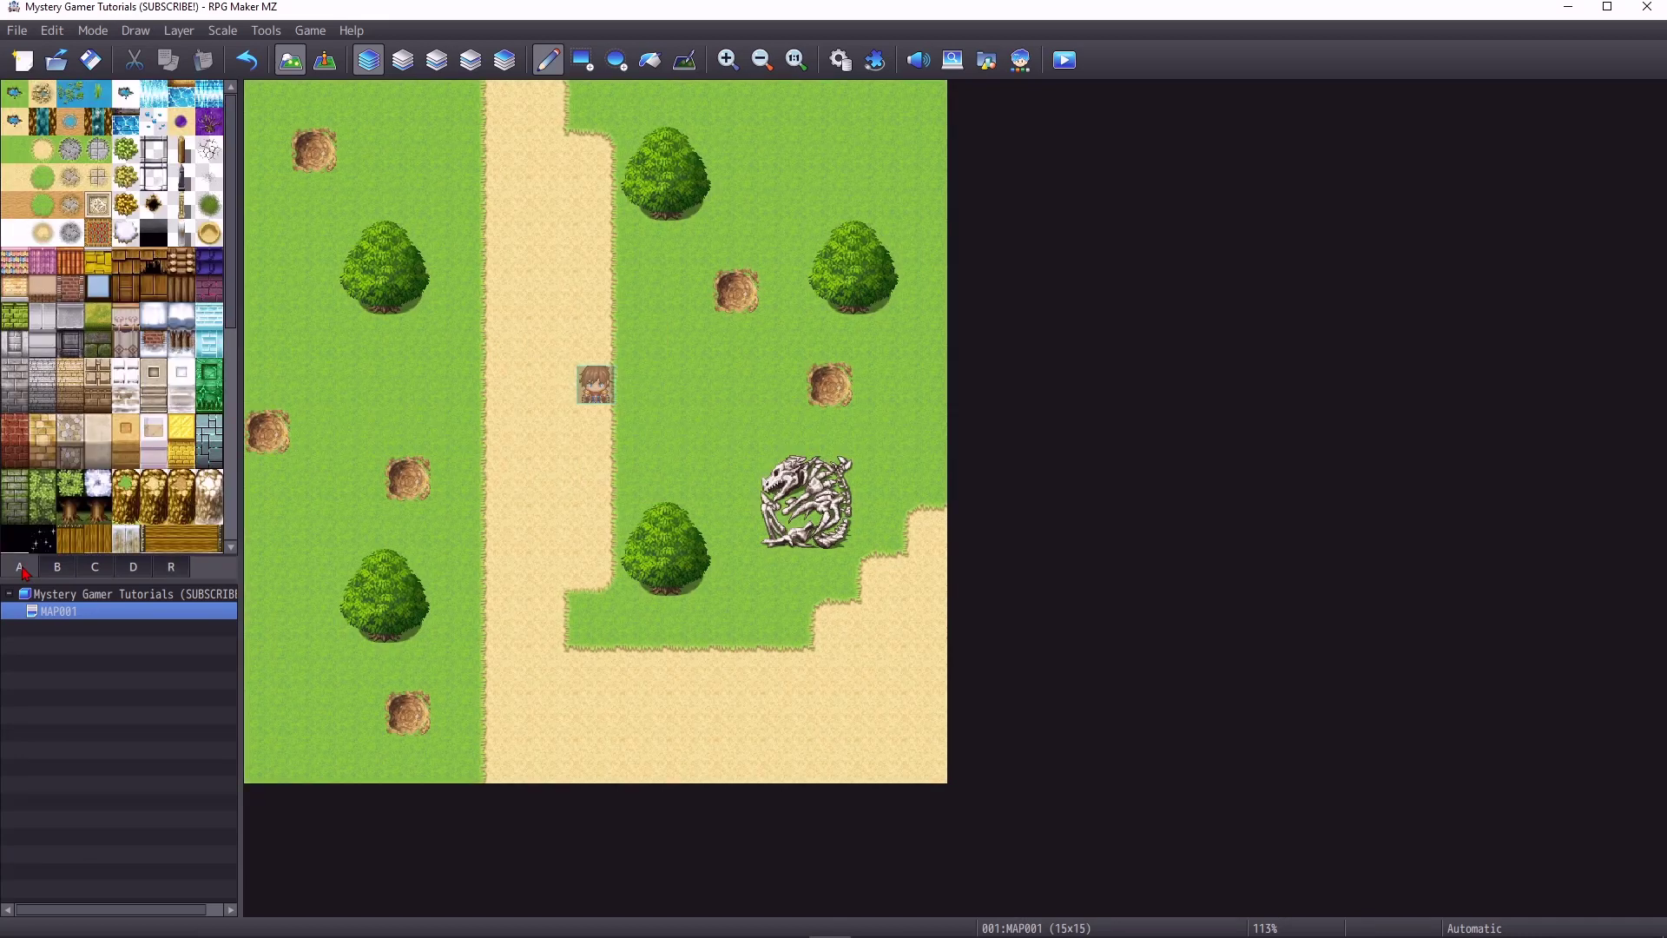
click(1075, 59)
click(798, 497)
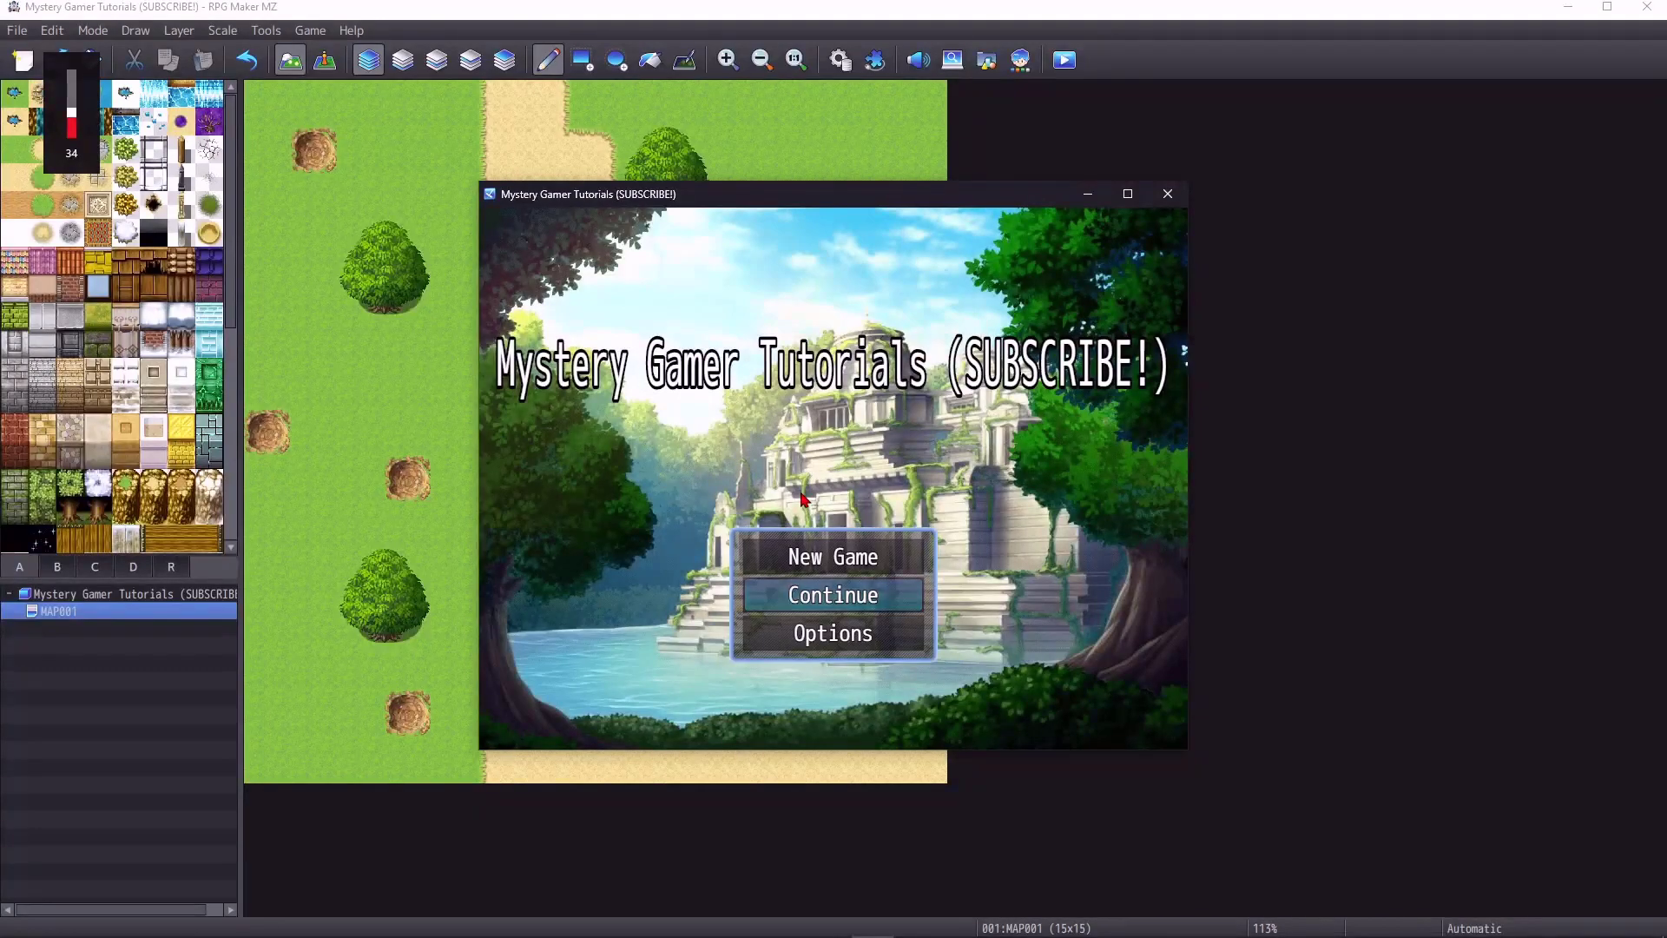
key(XF86AudioLowerVolume)
key(XF86AudioLowerVolume)
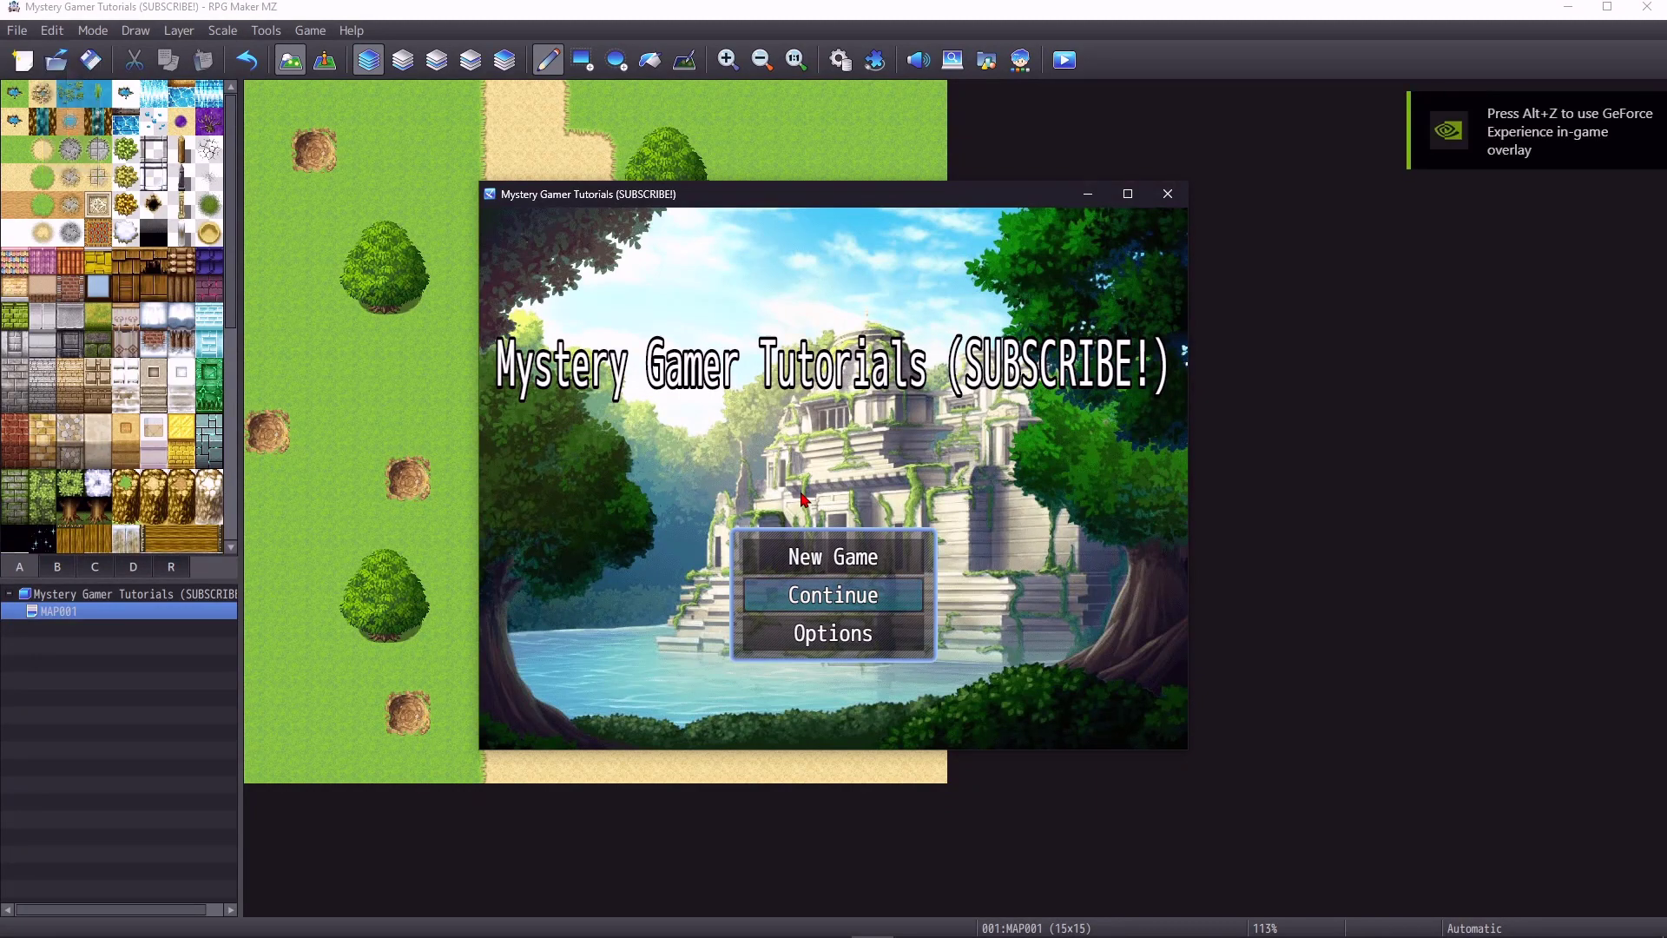
key(Up)
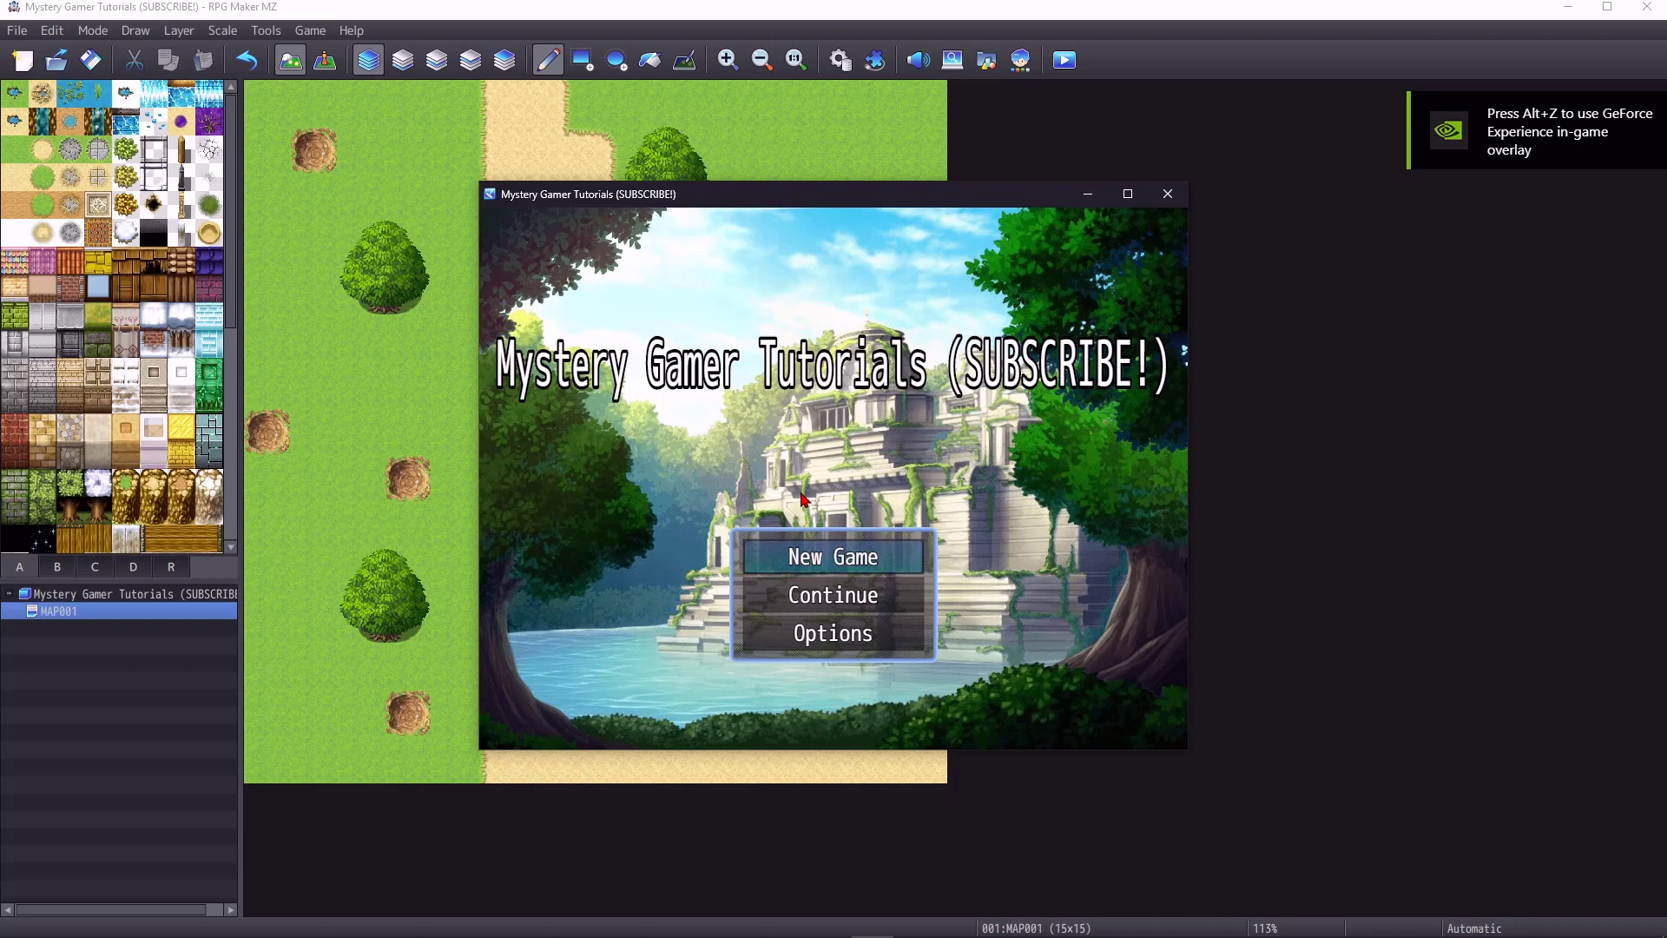
key(Return)
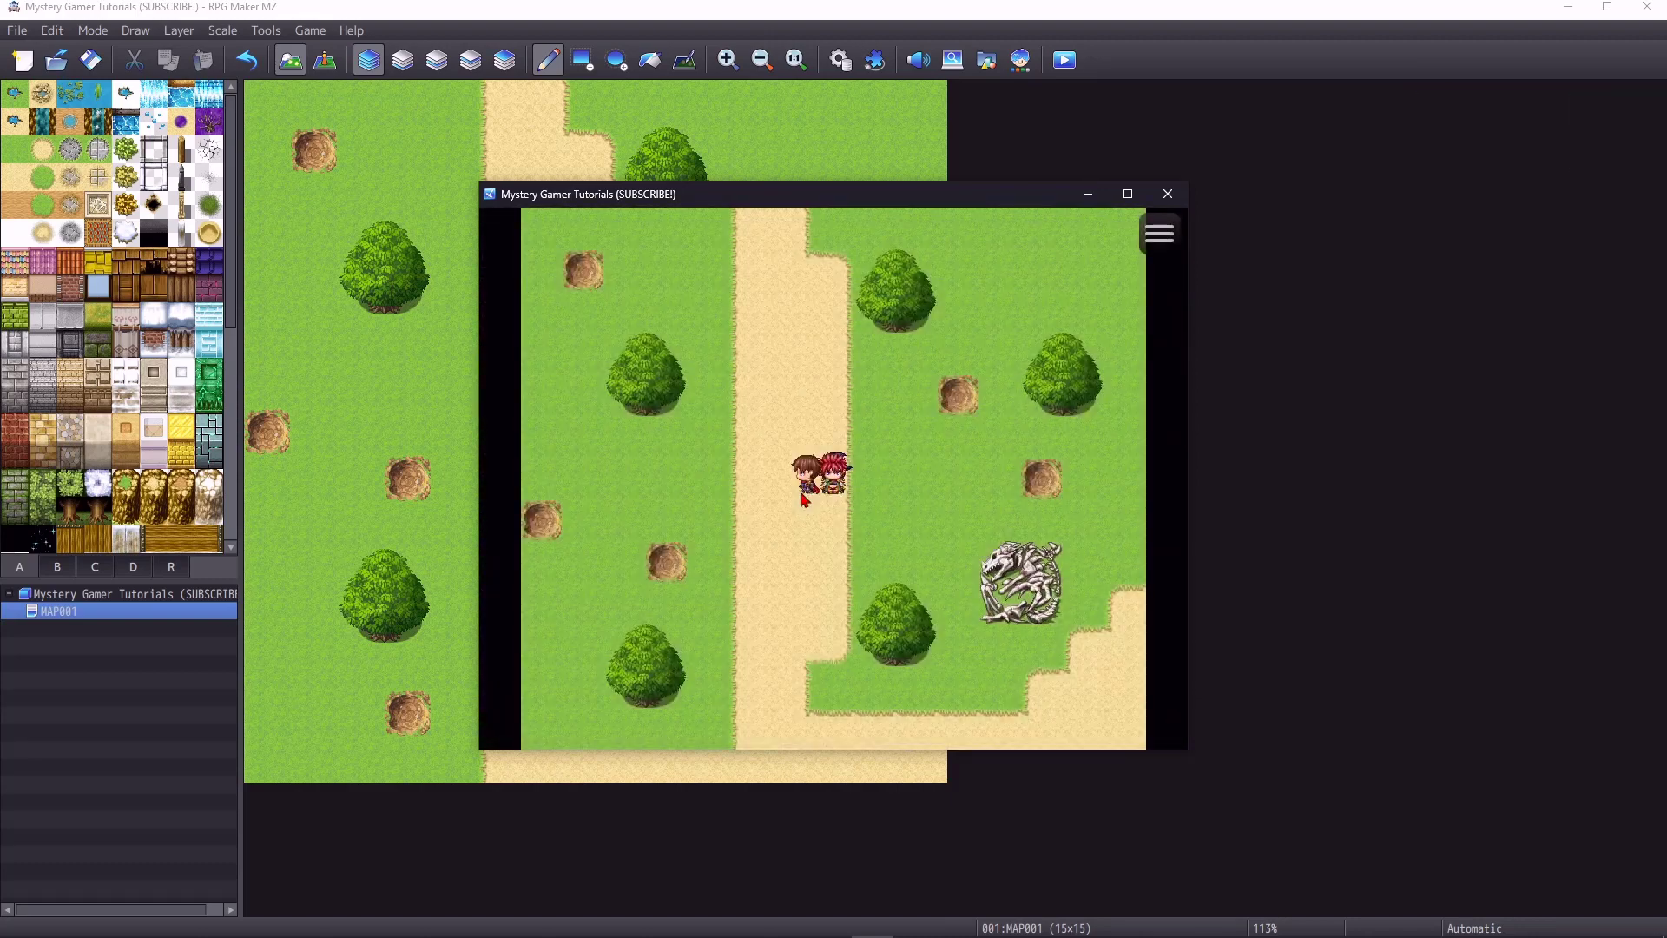
Step: Walk the party off the sand path to the map's west edge and north along it to test for encounters
key(Down)
key(Left)
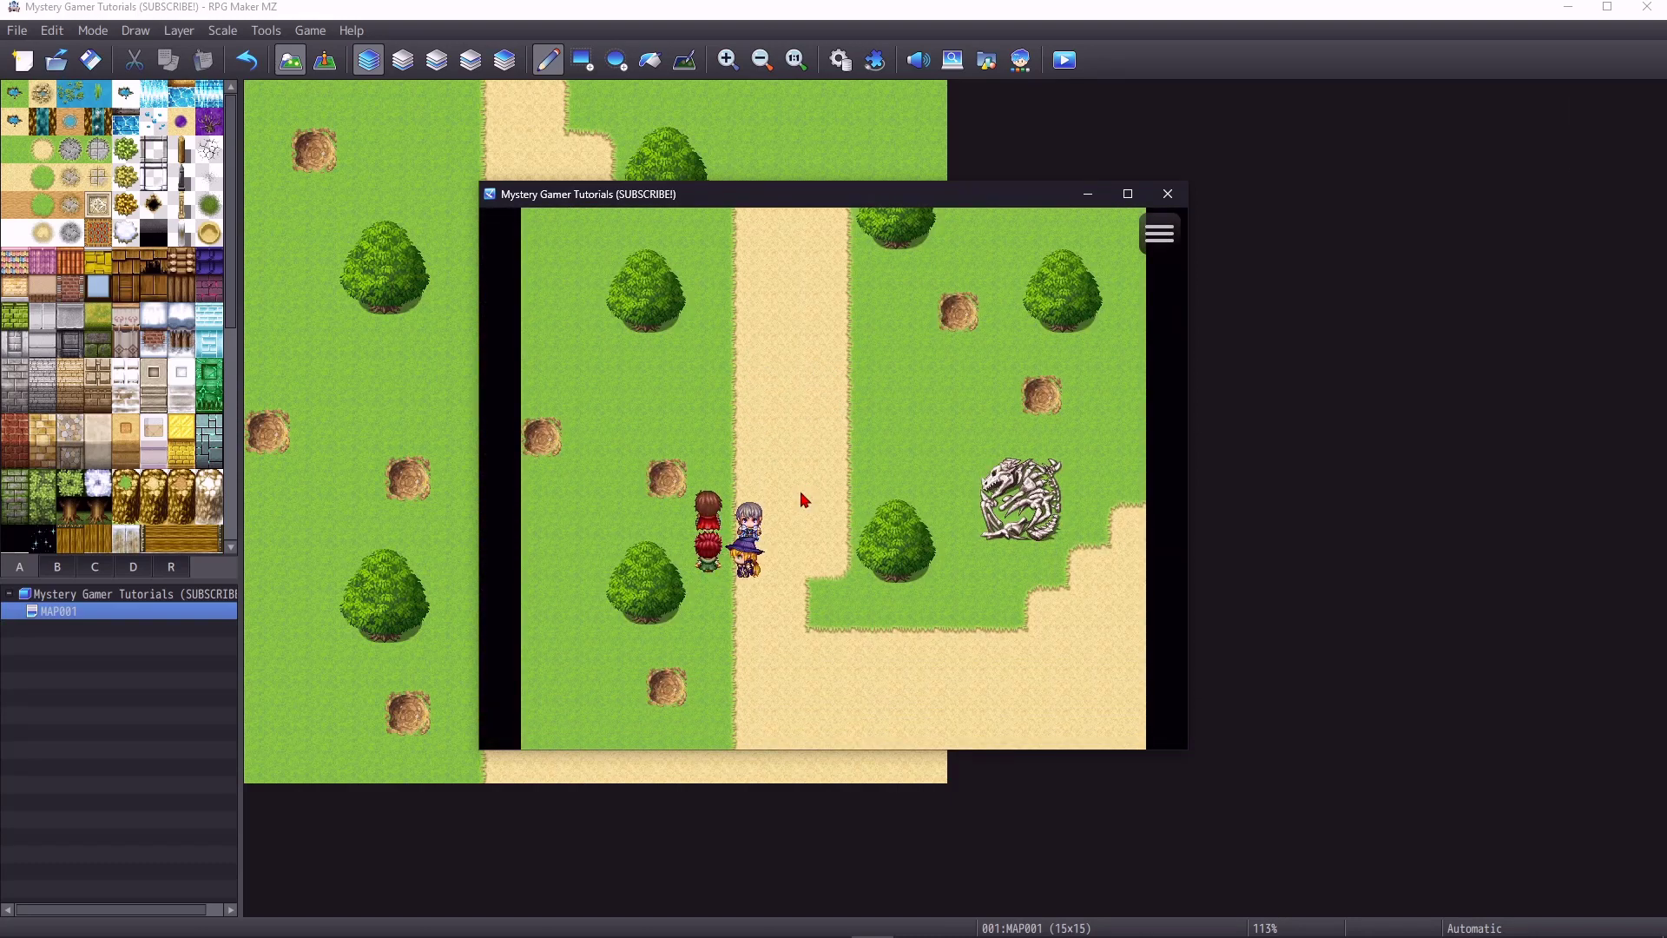
key(Left)
key(Up)
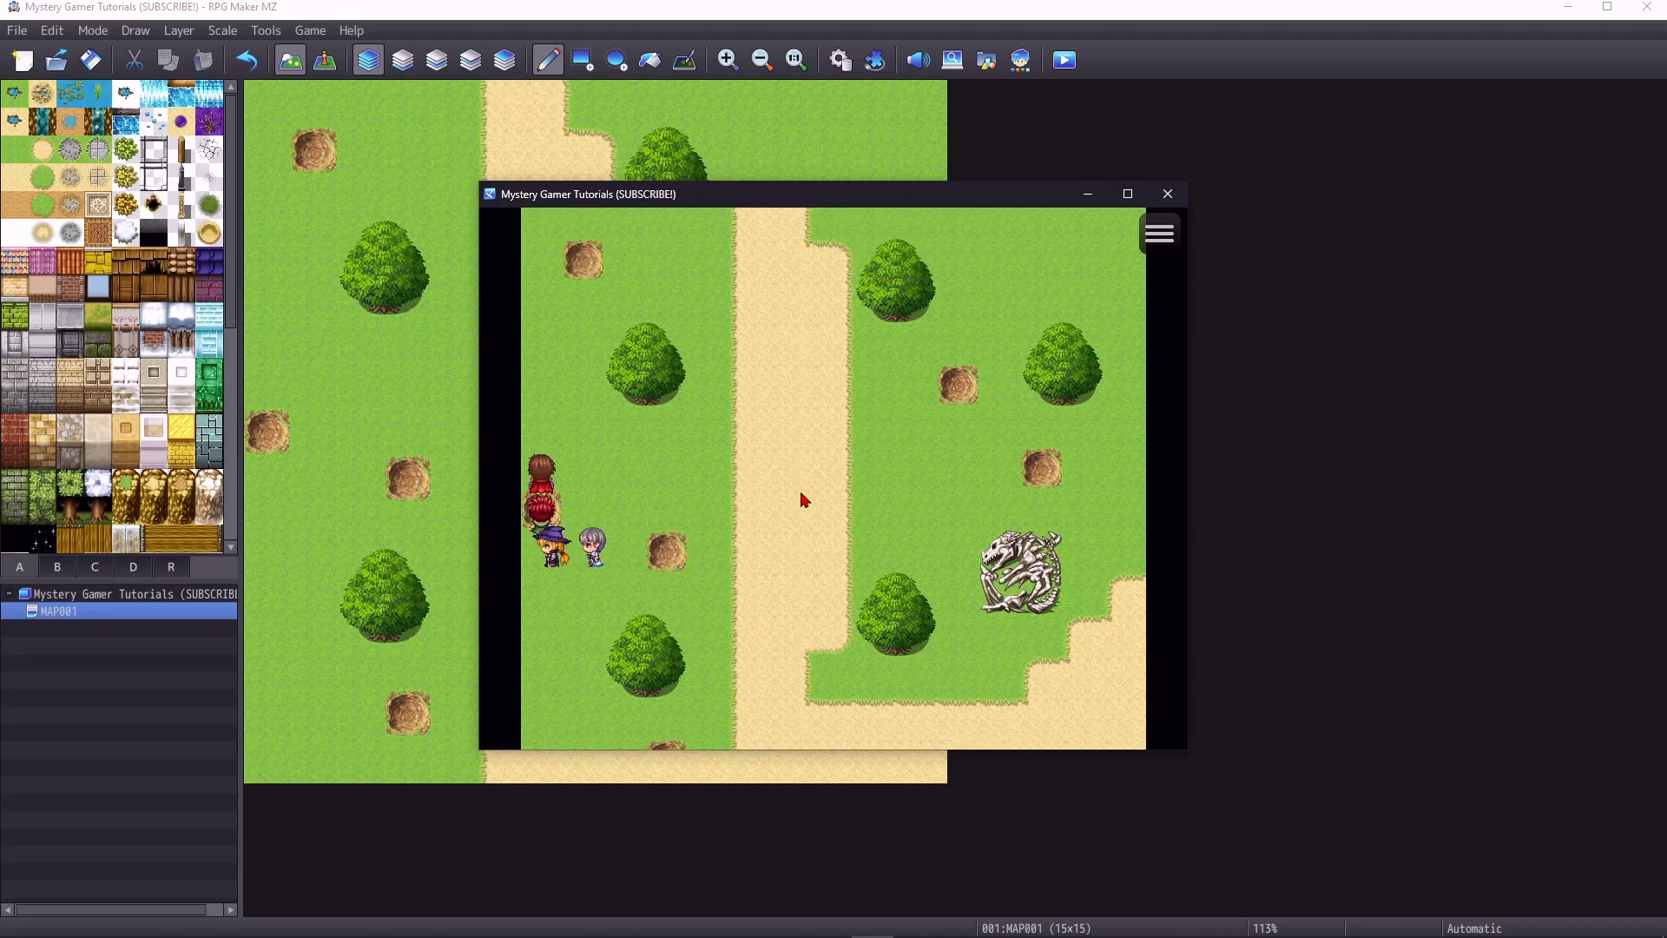
key(Up)
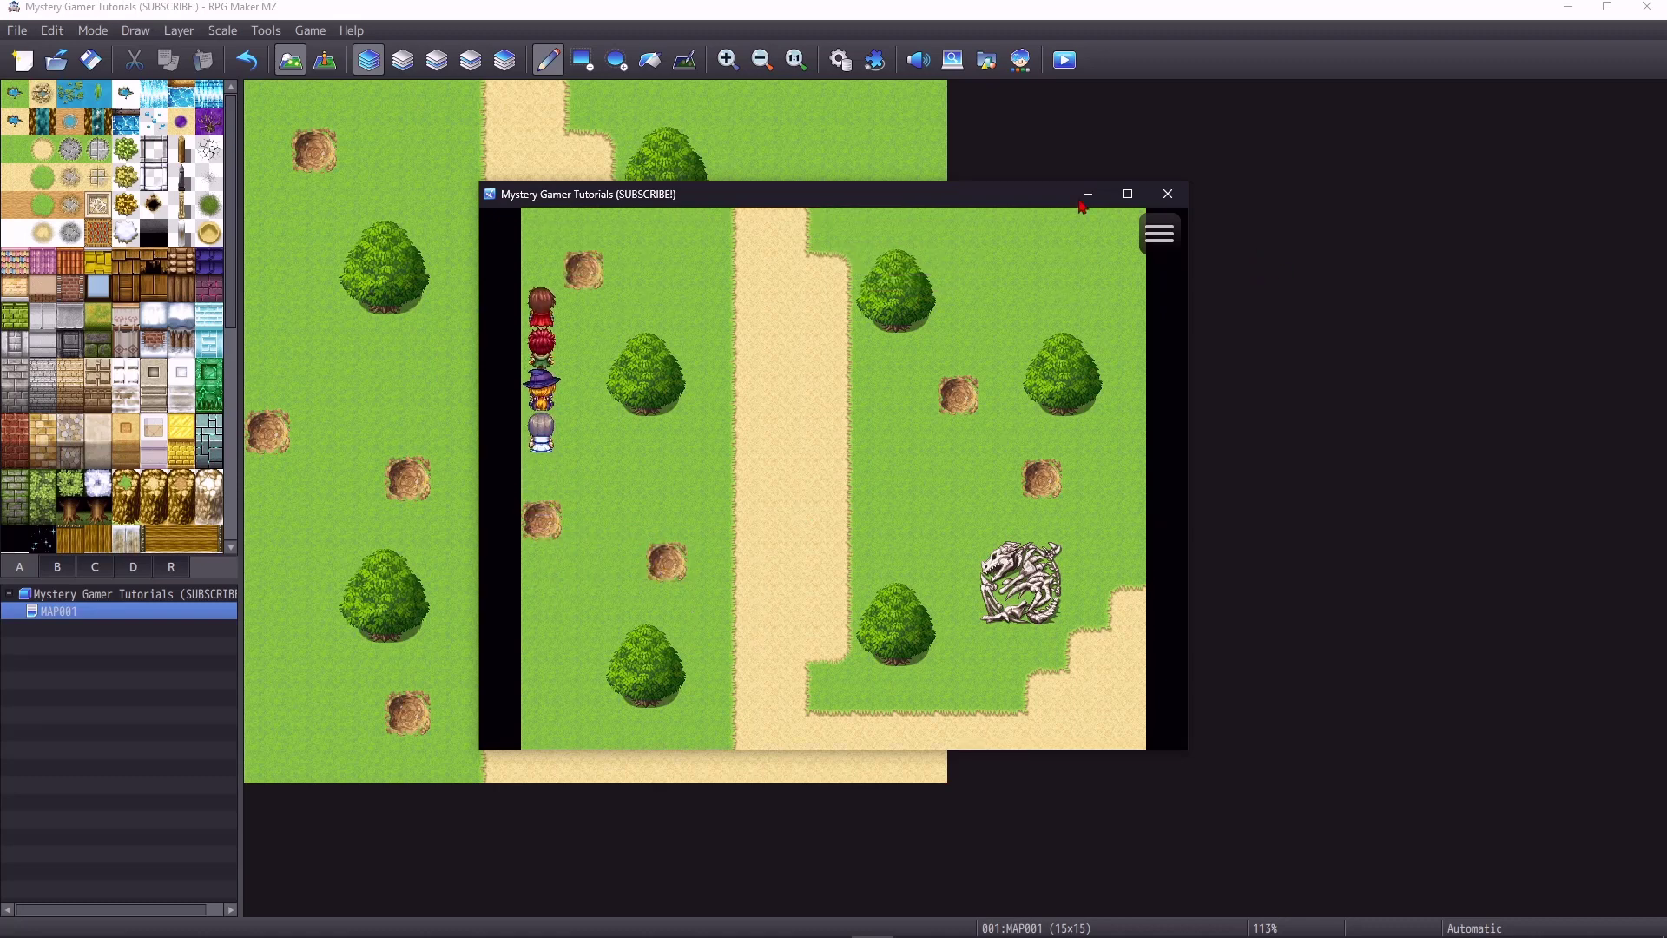
Step: Maximize the playtest window and walk the party around the western grass, across the holes, and back up the sand path
click(1128, 193)
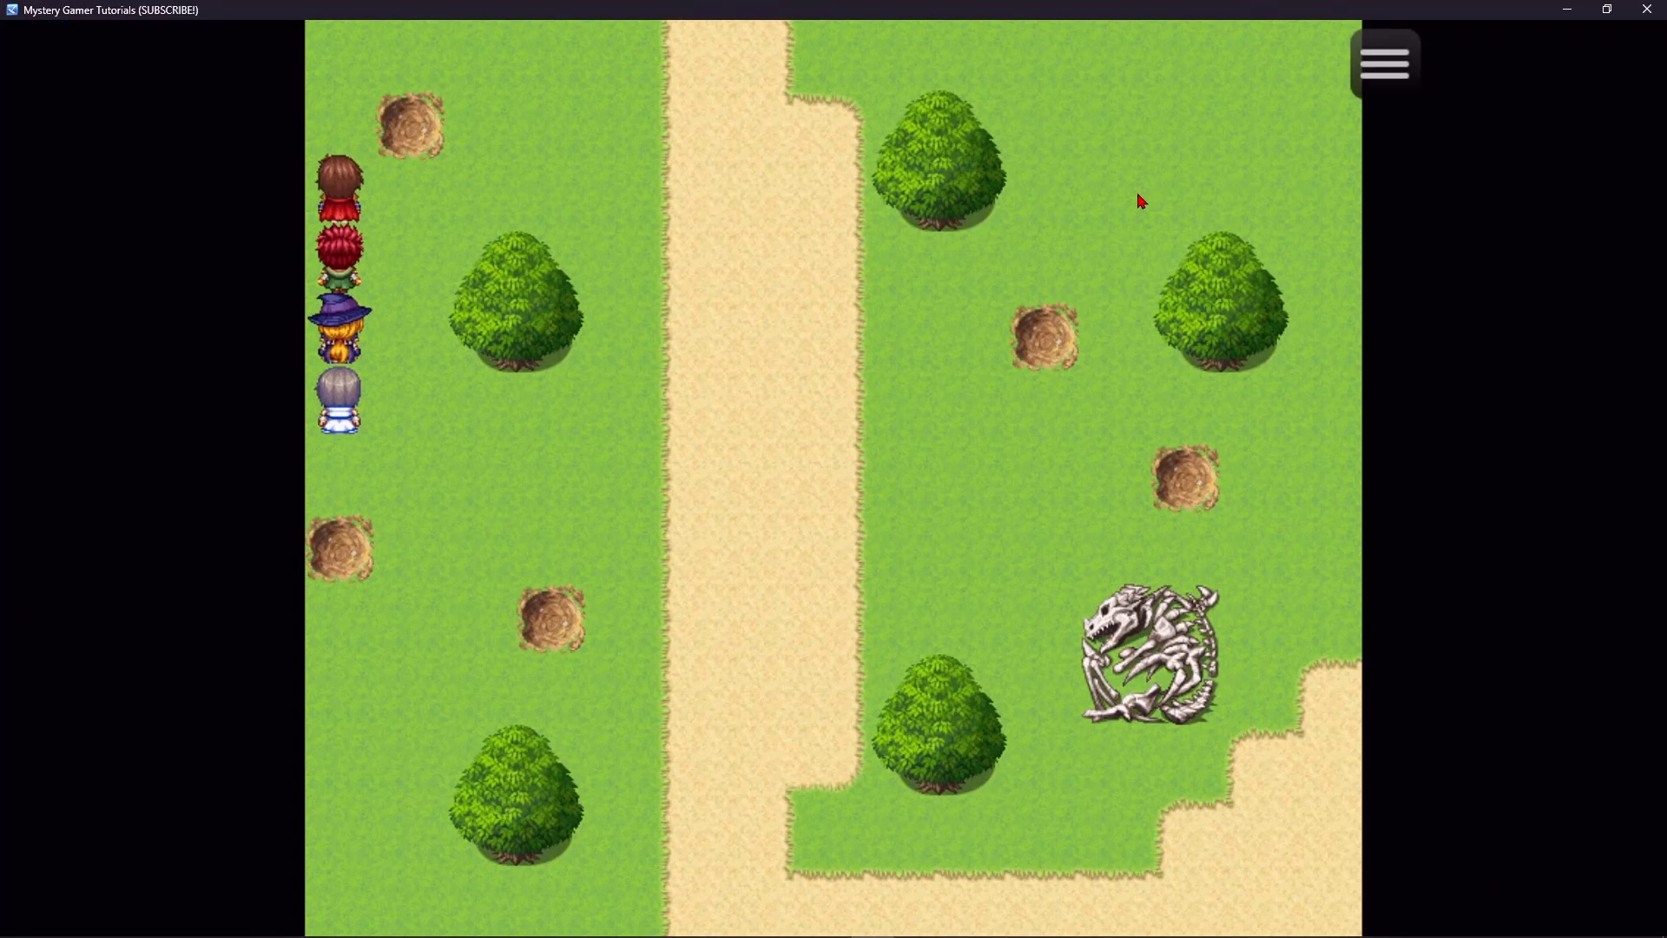
key(Up)
key(Right)
key(Down)
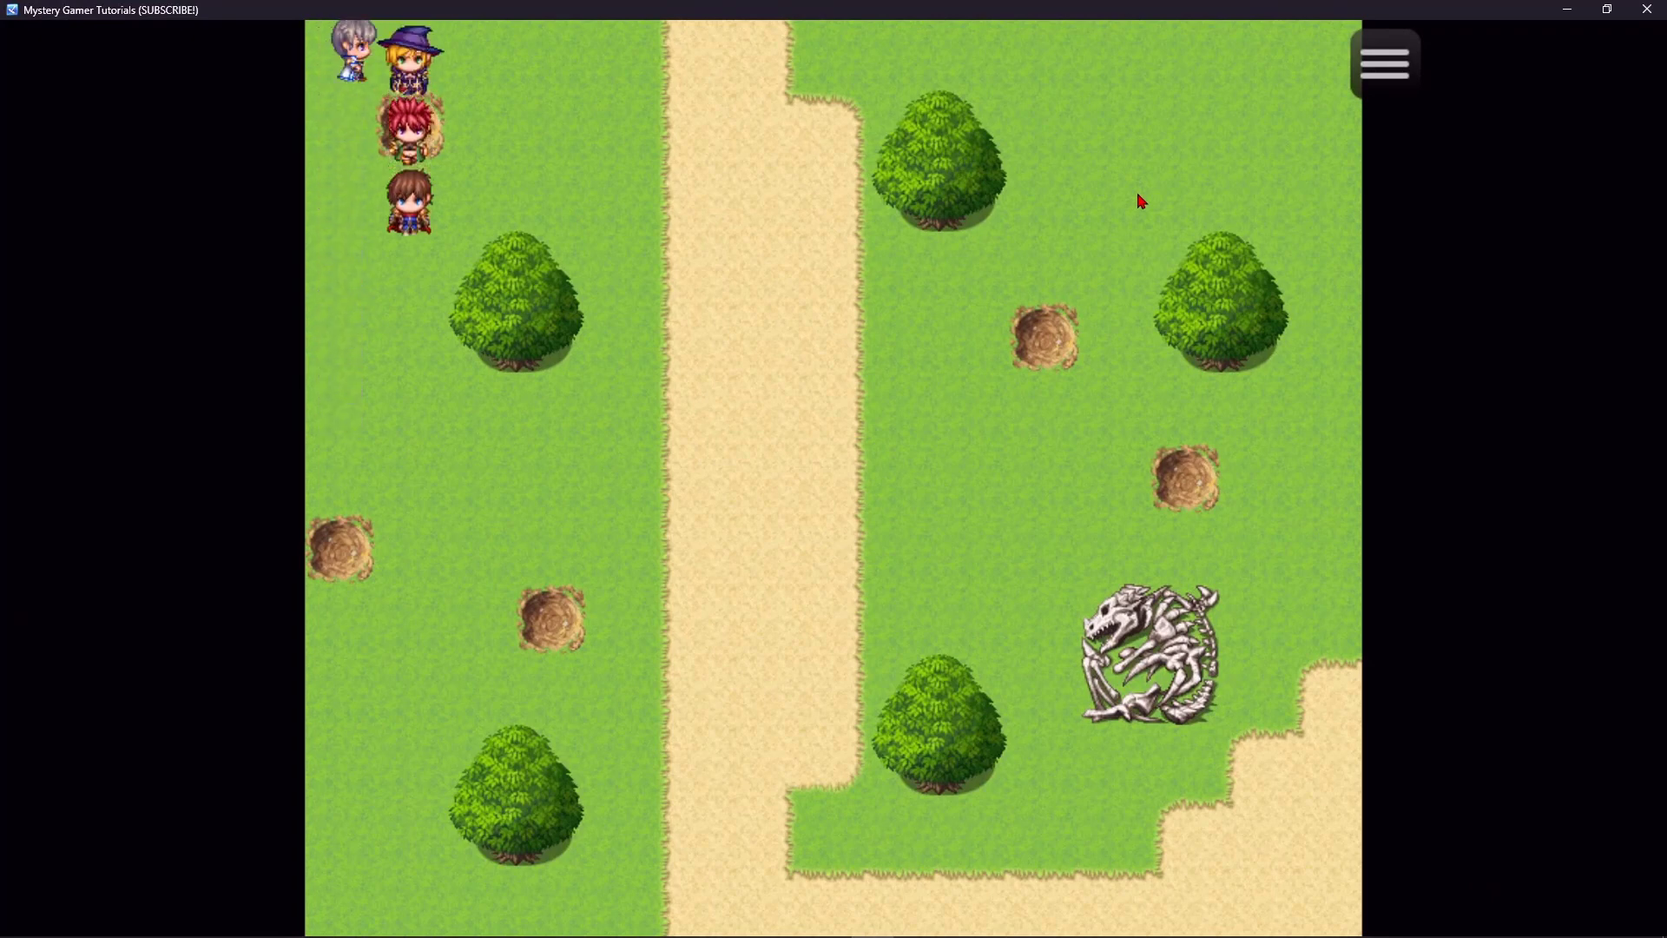
key(Left)
key(Down)
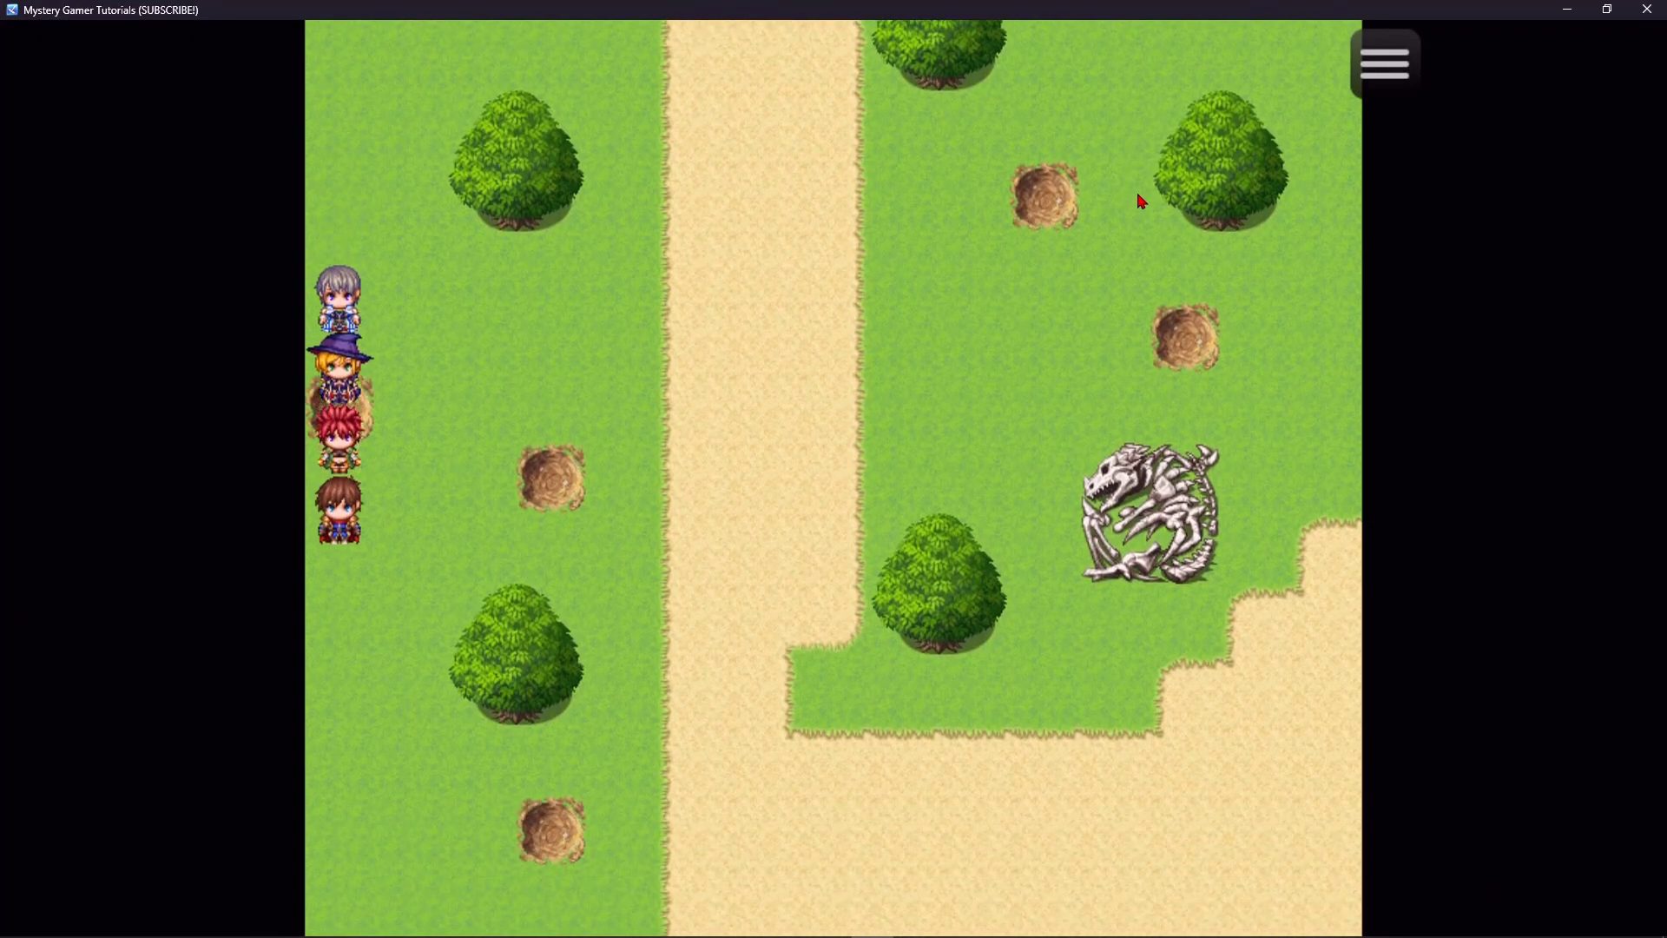
key(Right)
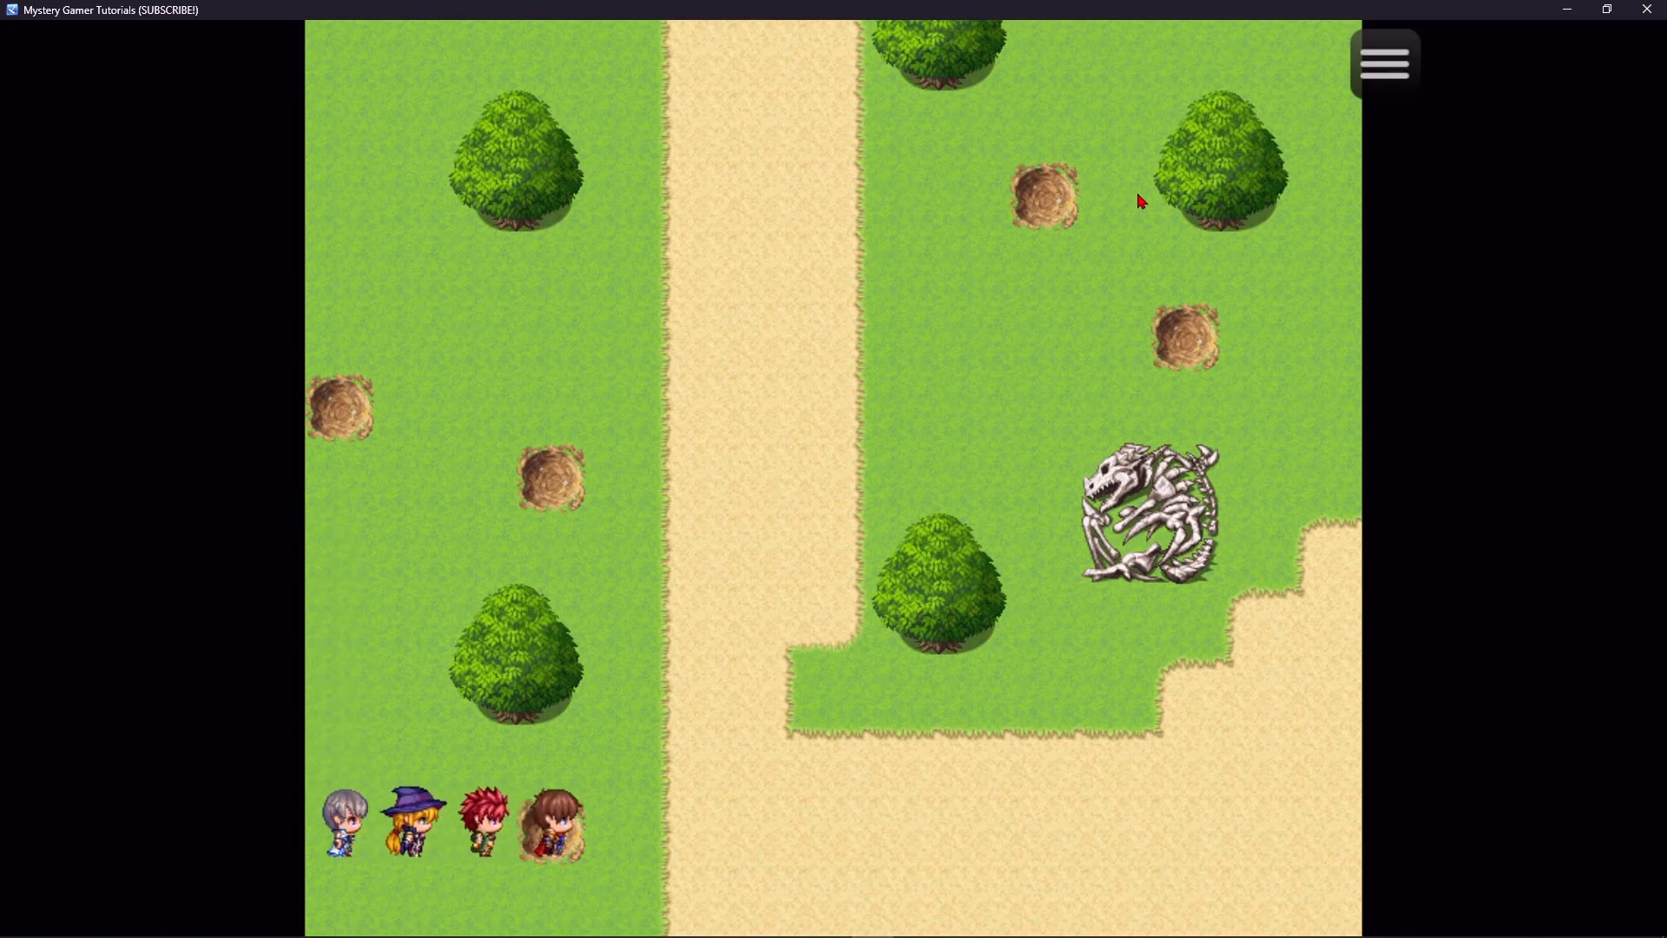
key(Up)
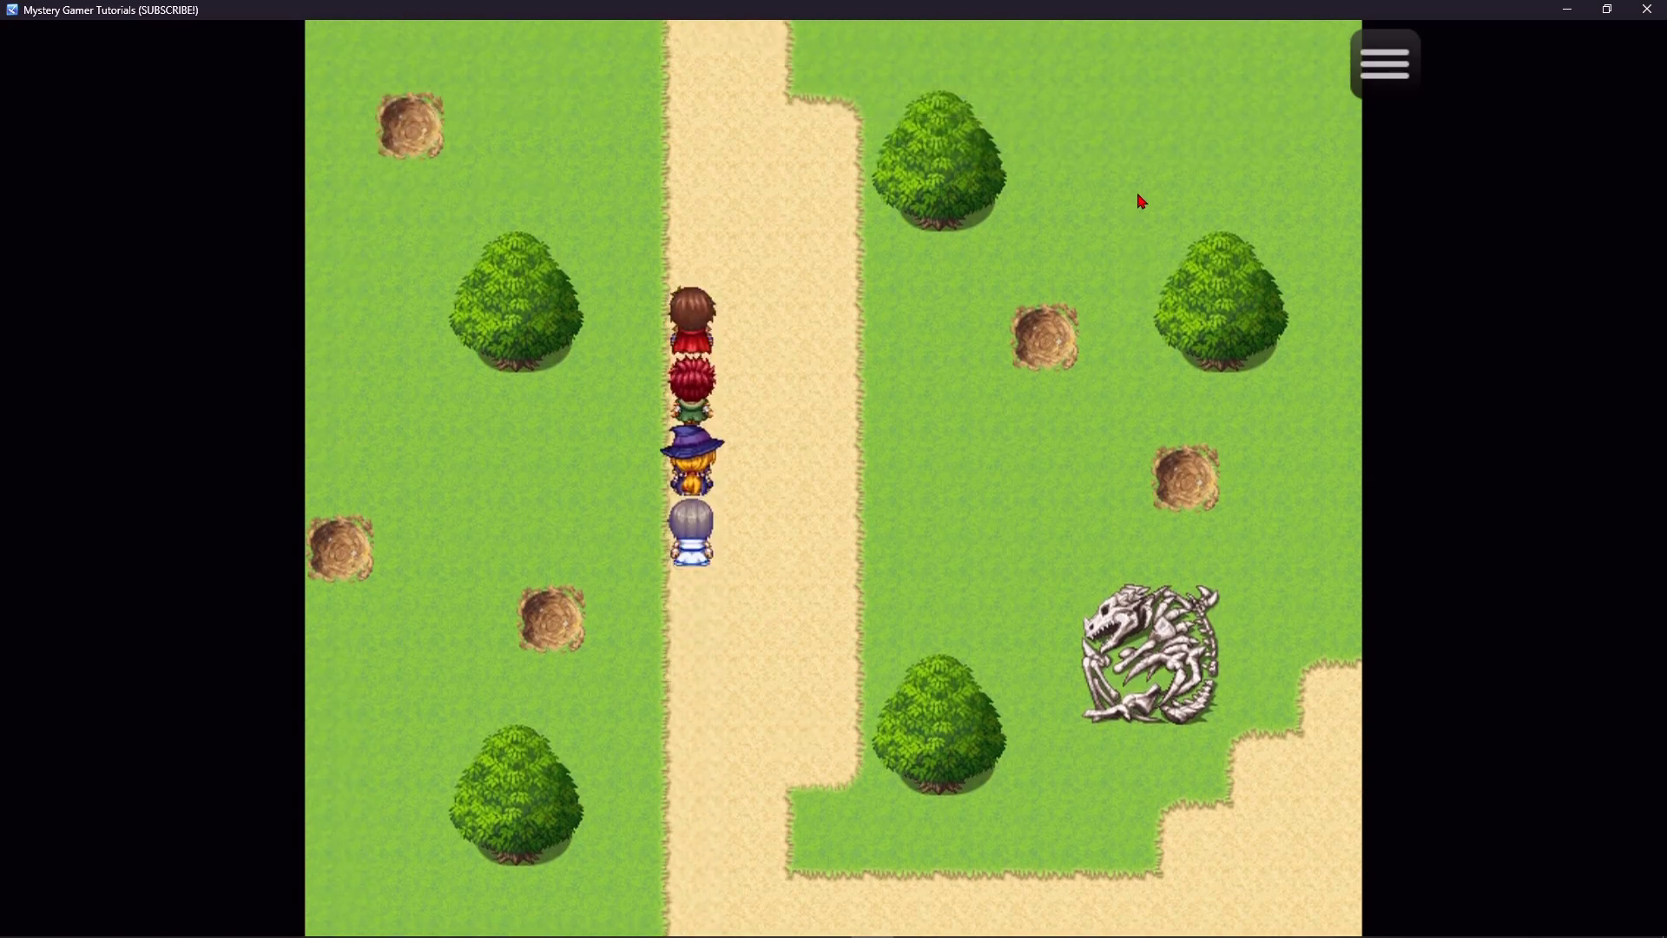
Step: Walk the party past the dragon skeleton and around the eastern grass, and close the playtest to return to the map editor
key(Right)
key(Down)
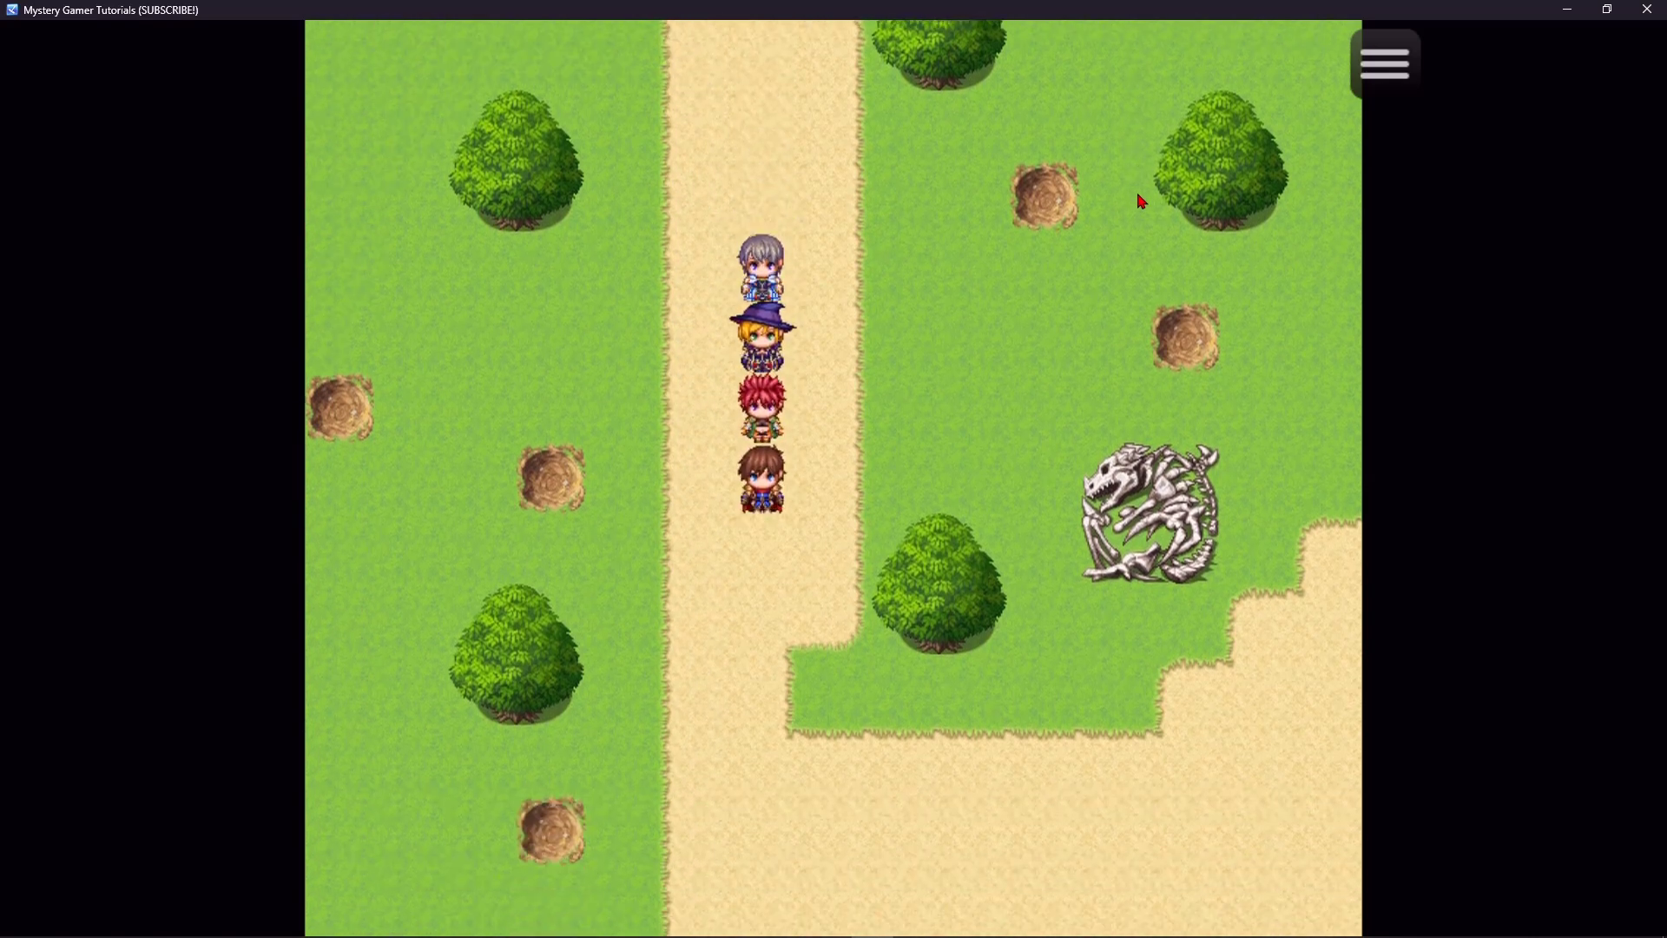
key(Right)
key(Up)
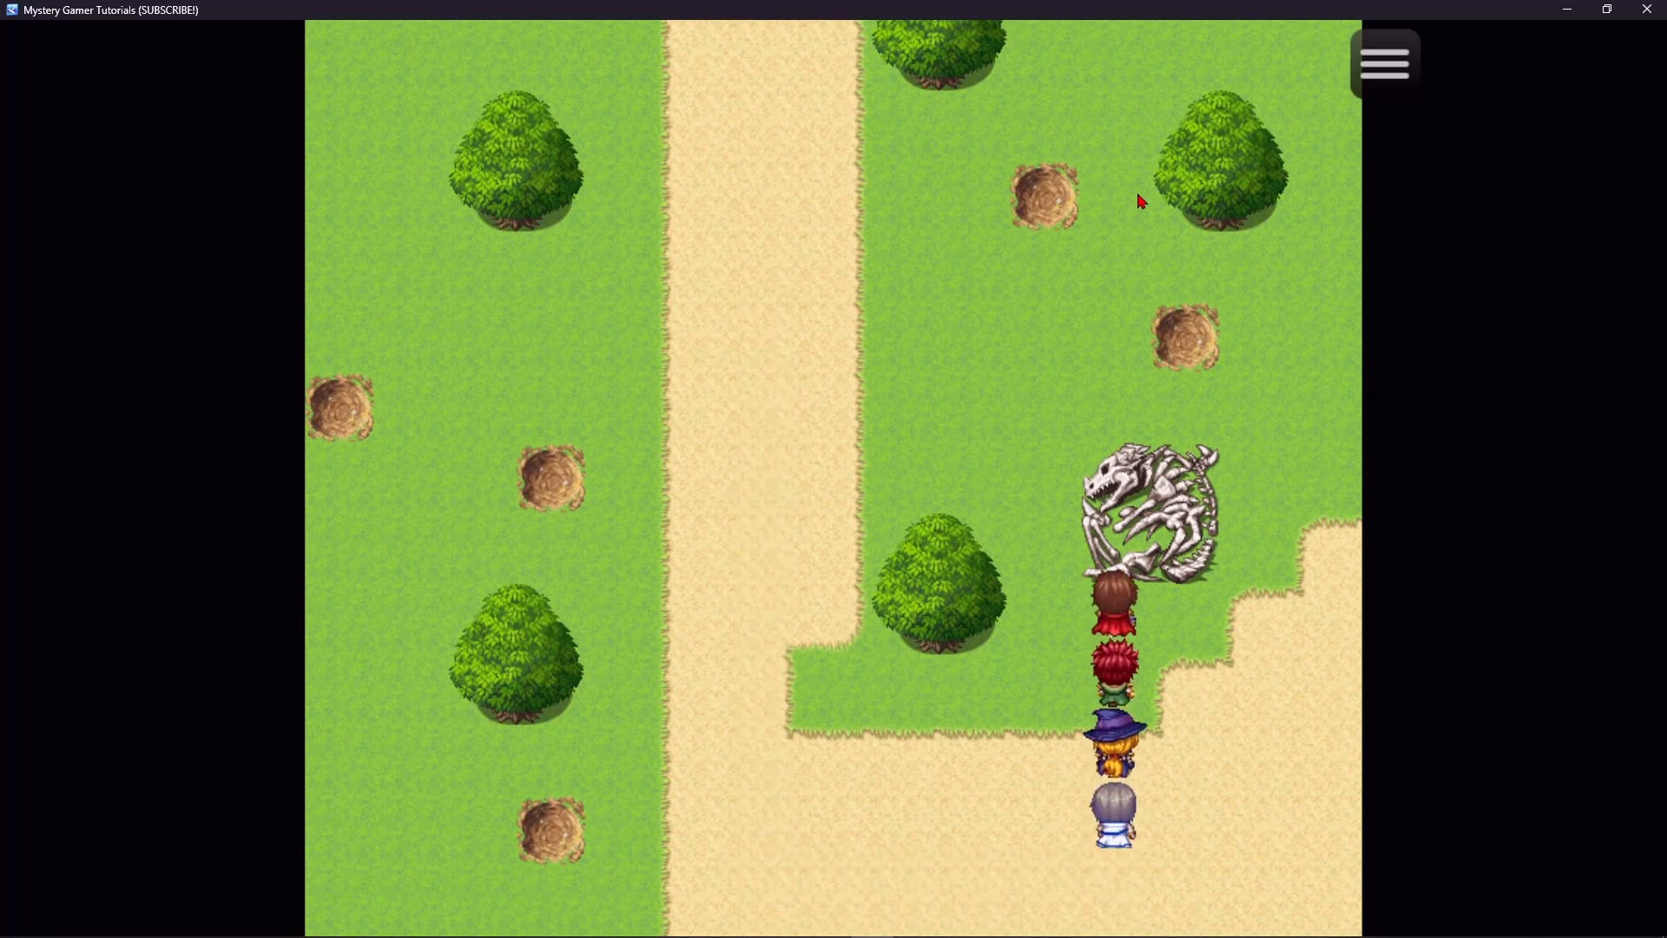
key(Right)
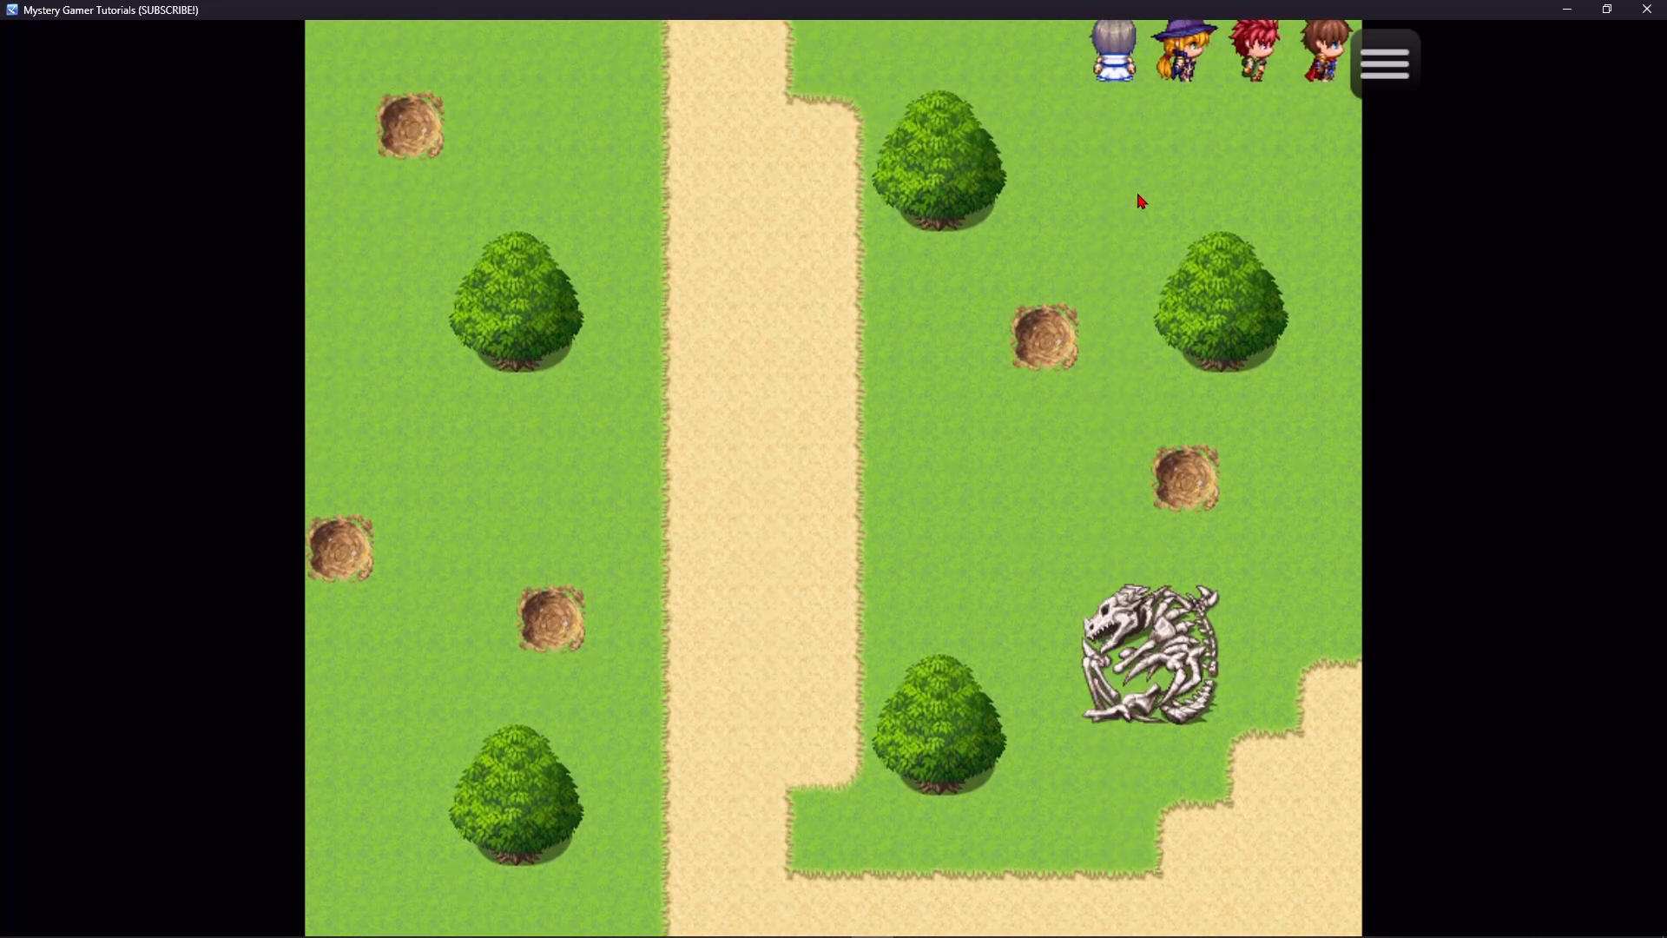
key(Down)
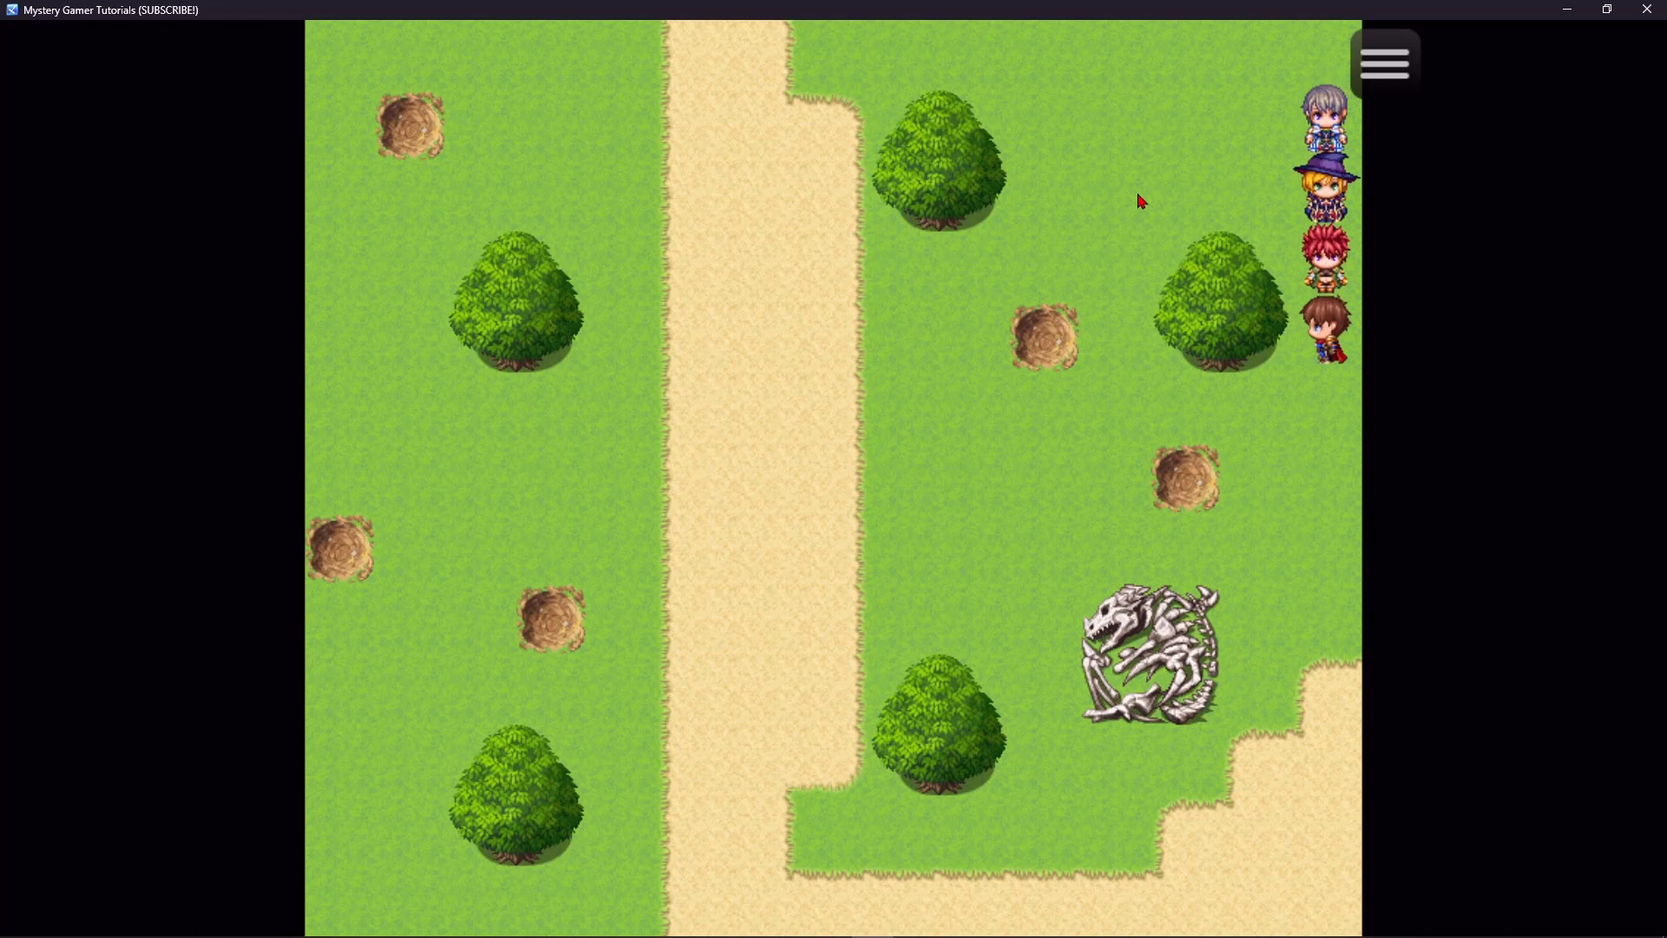
key(Left)
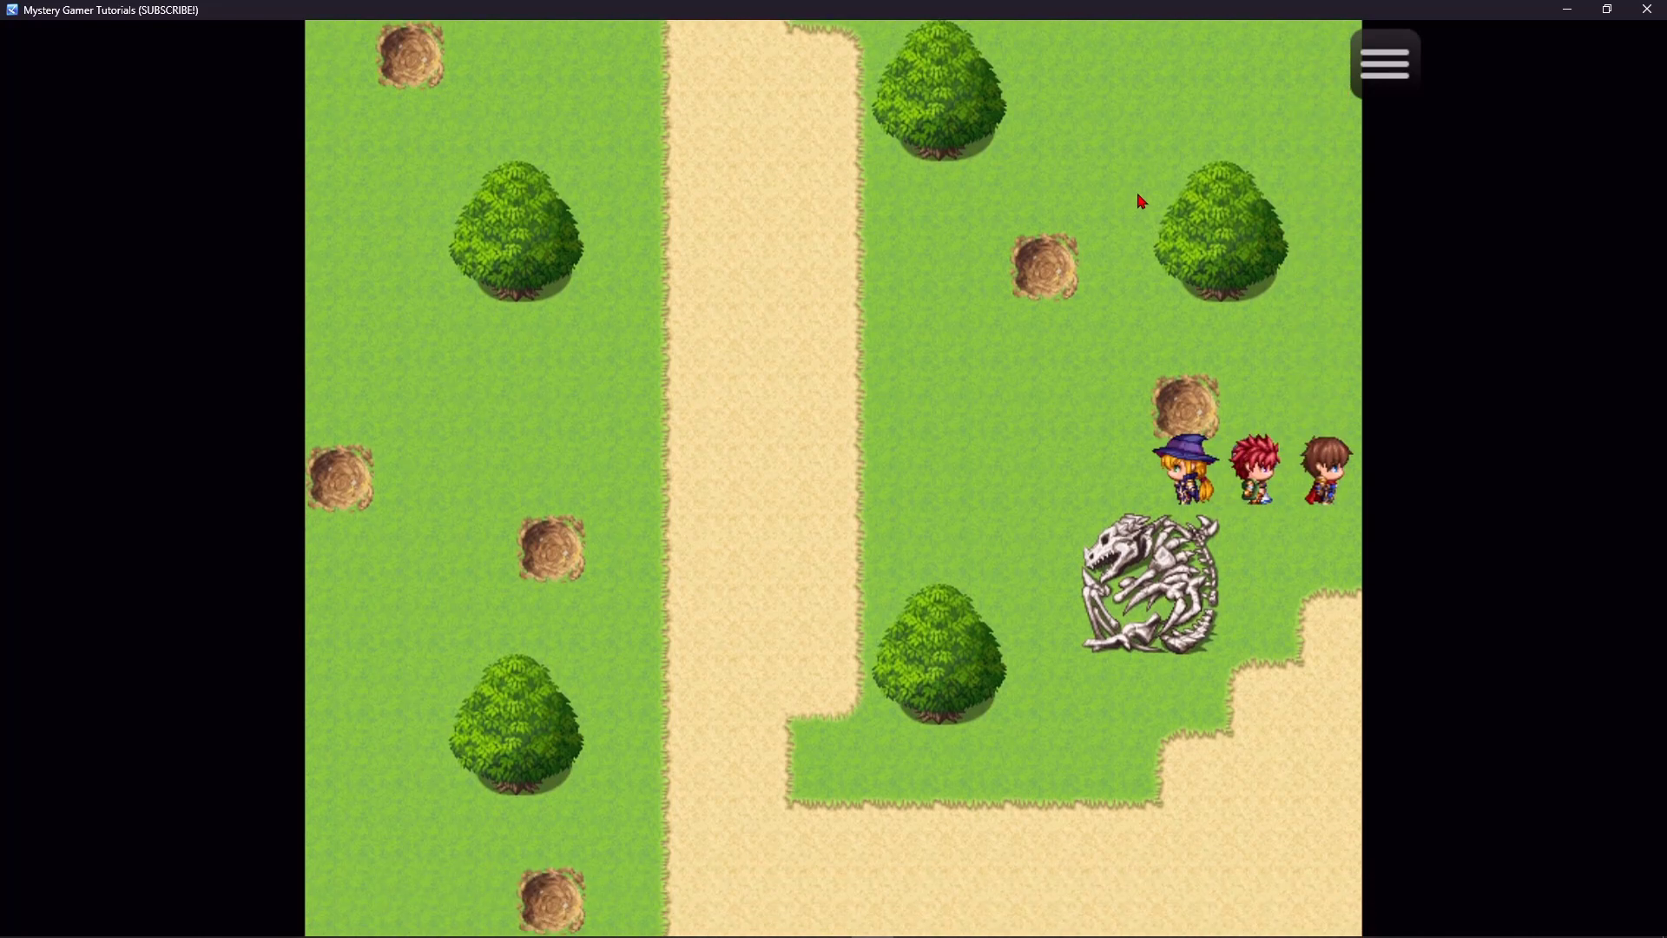
click(1647, 9)
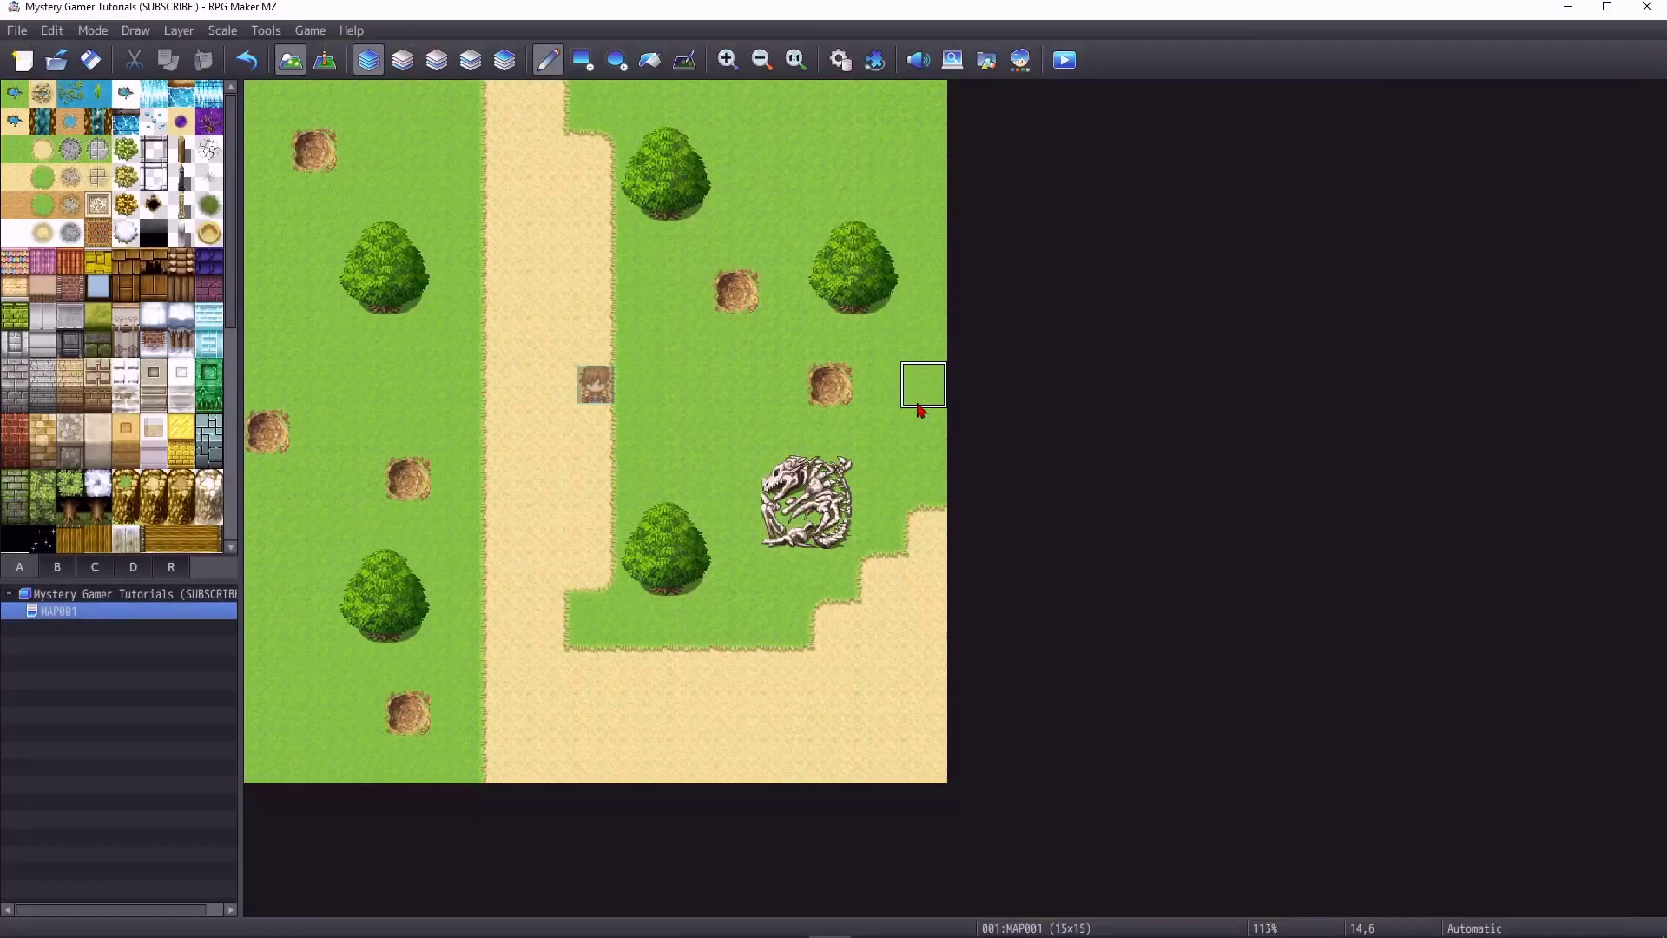